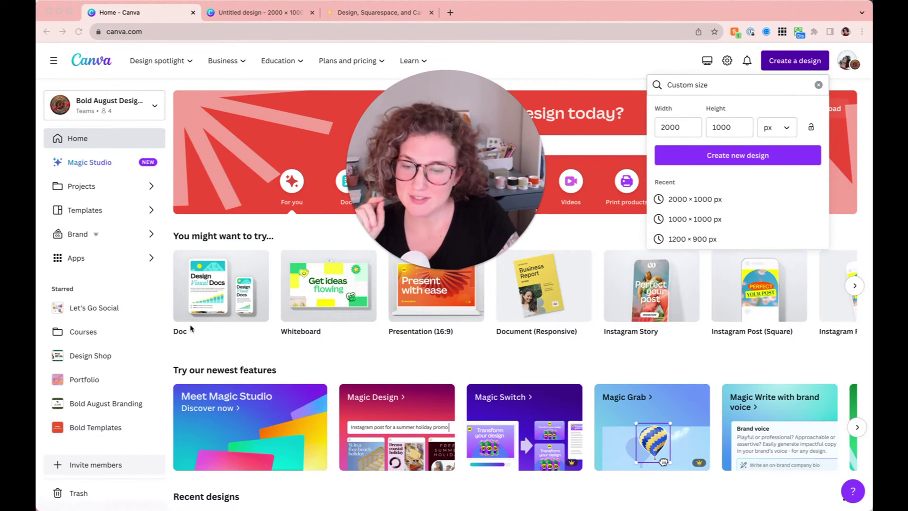
Switch to the Squarespace tab showing the published Speaking page.
scroll(194, 330, "down", 1)
scroll(242, 329, "down", 3)
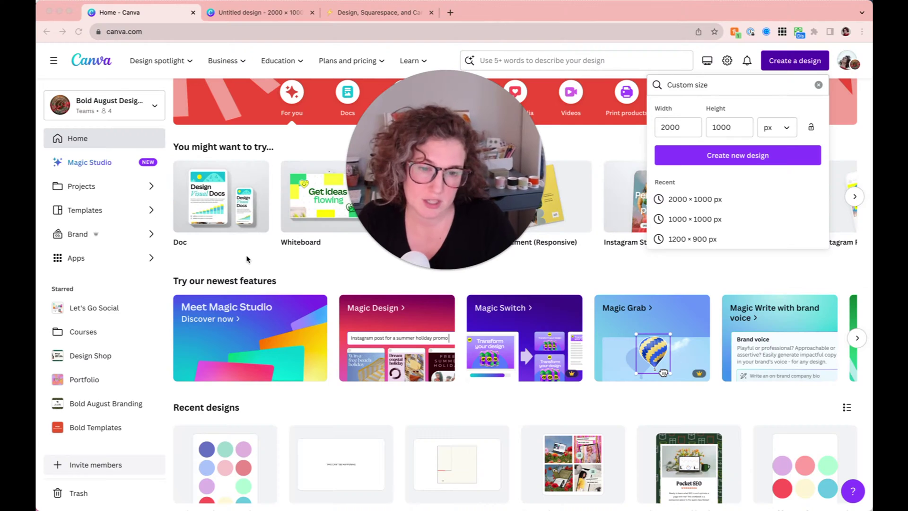
scroll(271, 351, "right", 10)
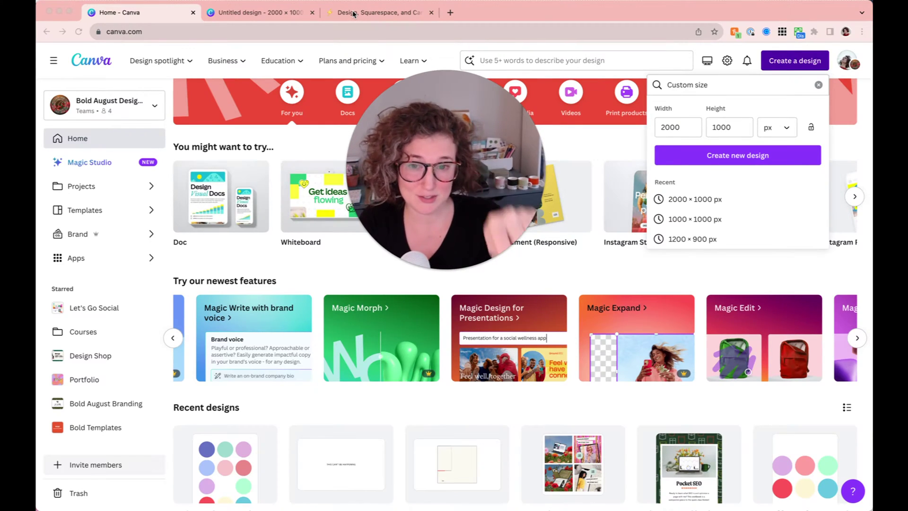
left_click_drag(455, 145, 762, 108)
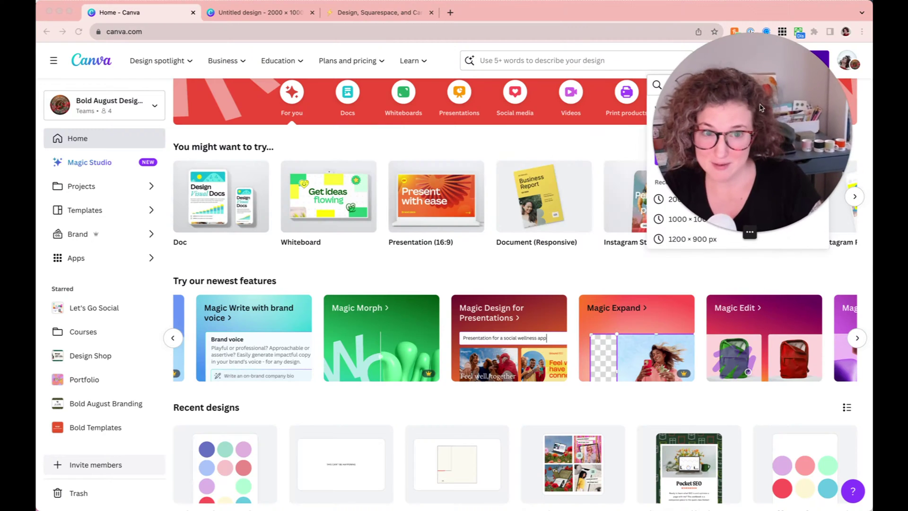
left_click(379, 12)
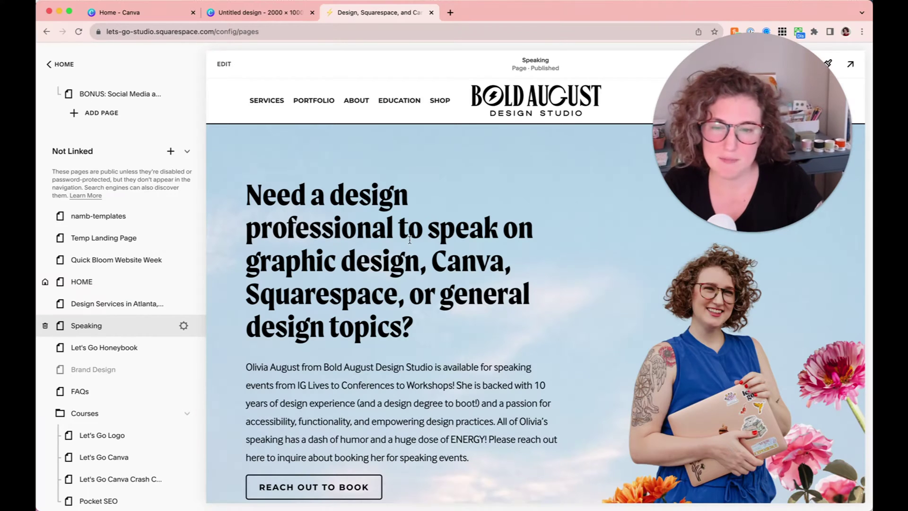
Scroll through the Speaking page to review the sky-and-portrait hero, bio text and booking button.
scroll(410, 239, "down", 3)
scroll(409, 239, "up", 3)
left_click_drag(768, 149, 183, 182)
scroll(602, 353, "down", 3)
scroll(602, 353, "up", 1)
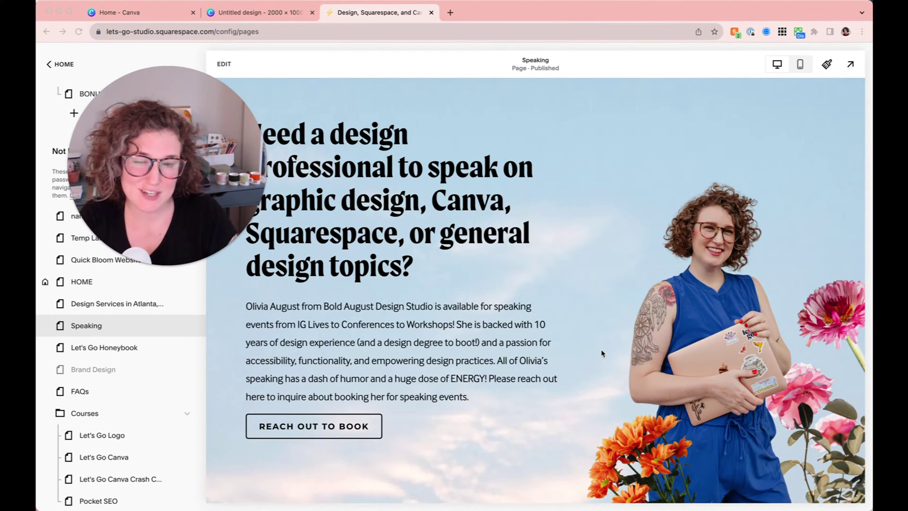
scroll(427, 299, "down", 7)
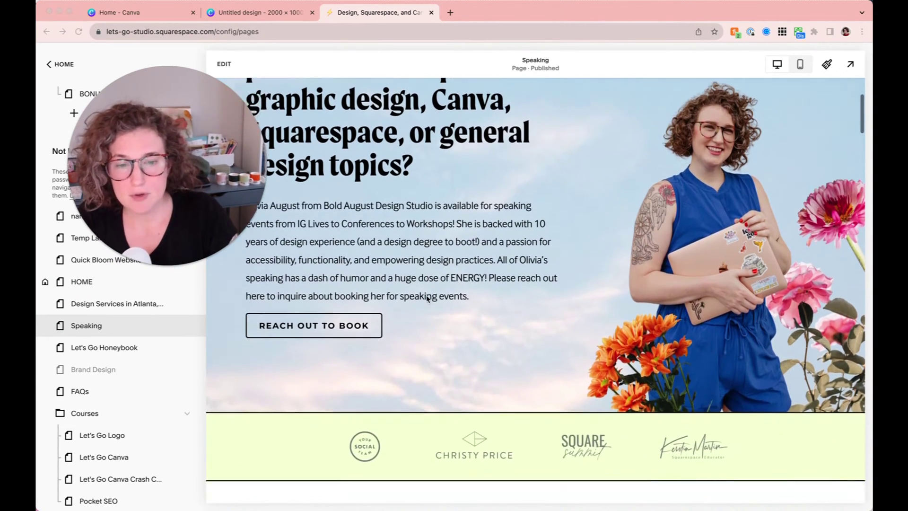
scroll(428, 299, "down", 13)
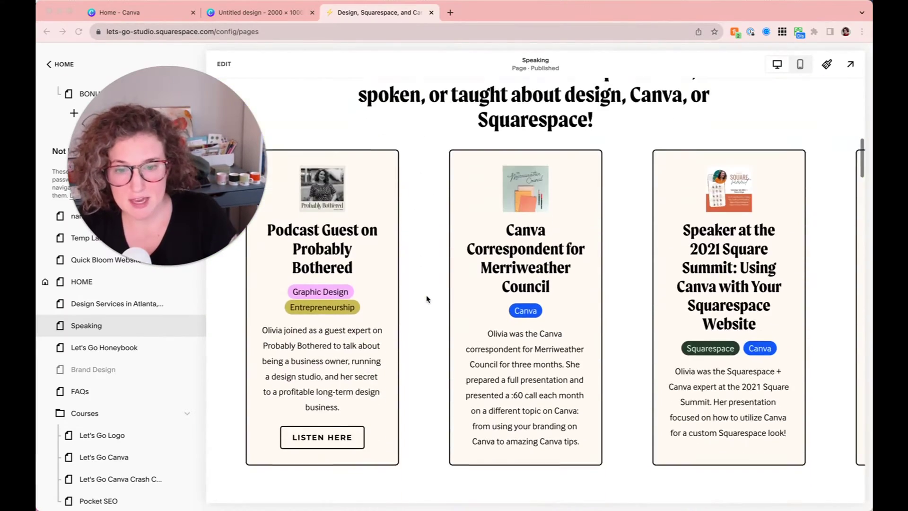
scroll(428, 299, "down", 8)
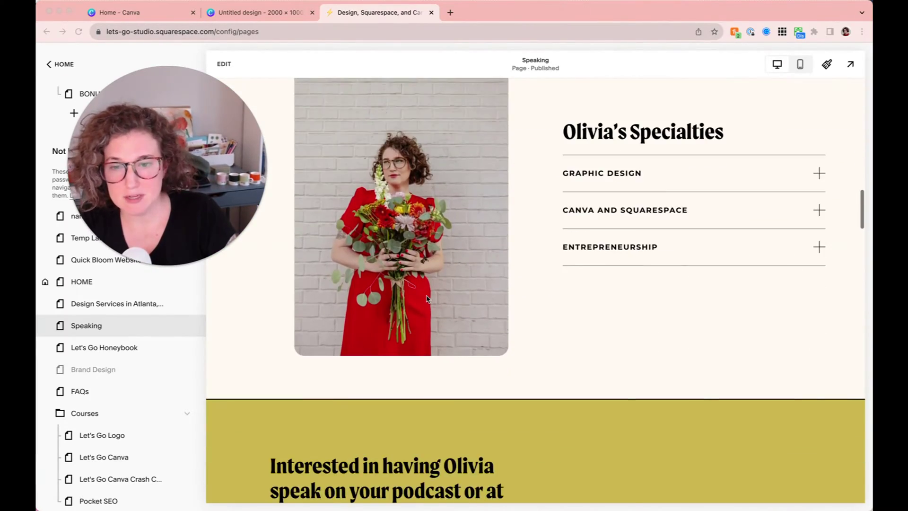
scroll(427, 299, "down", 9)
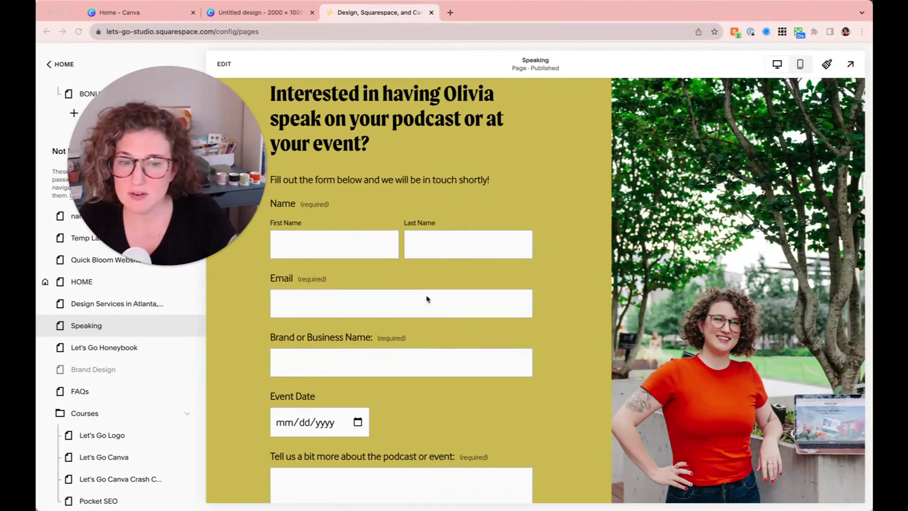
scroll(427, 299, "up", 6)
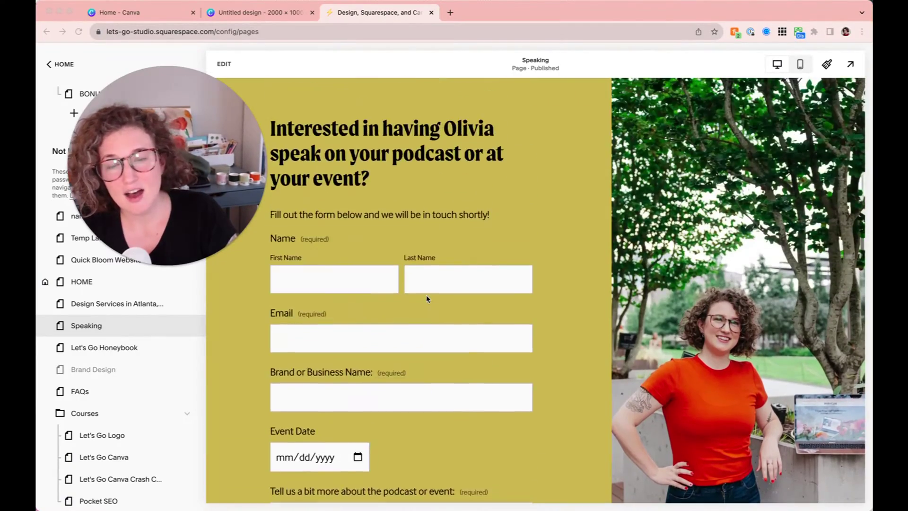
scroll(427, 299, "down", 9)
scroll(427, 299, "down", 1)
scroll(427, 299, "up", 20)
scroll(428, 299, "down", 2)
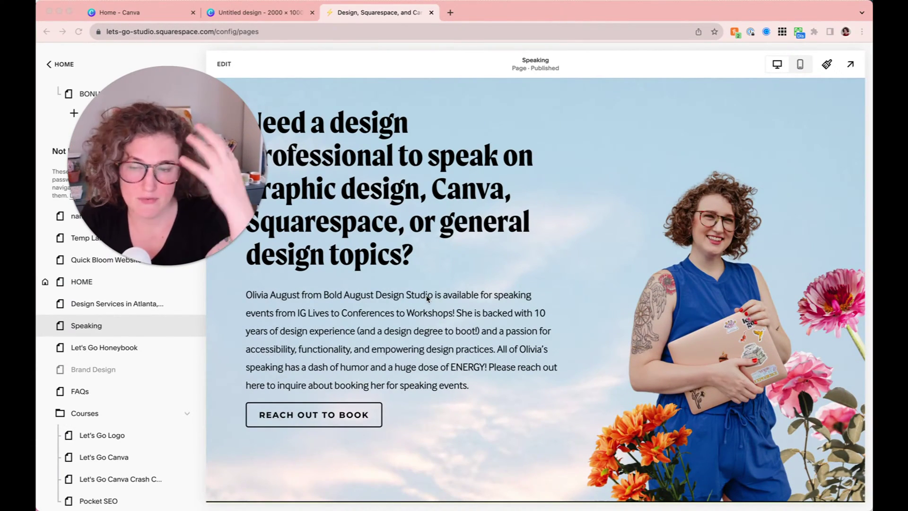
mouse_move(136, 244)
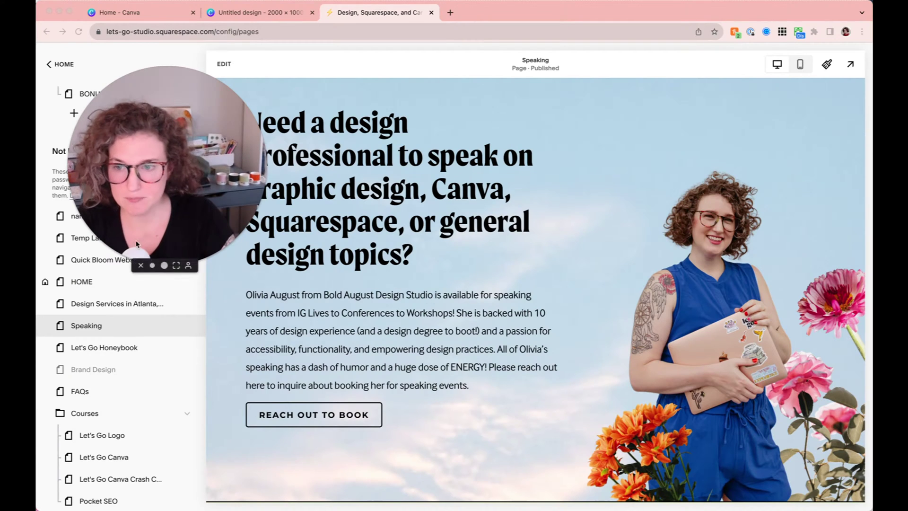
left_click(153, 266)
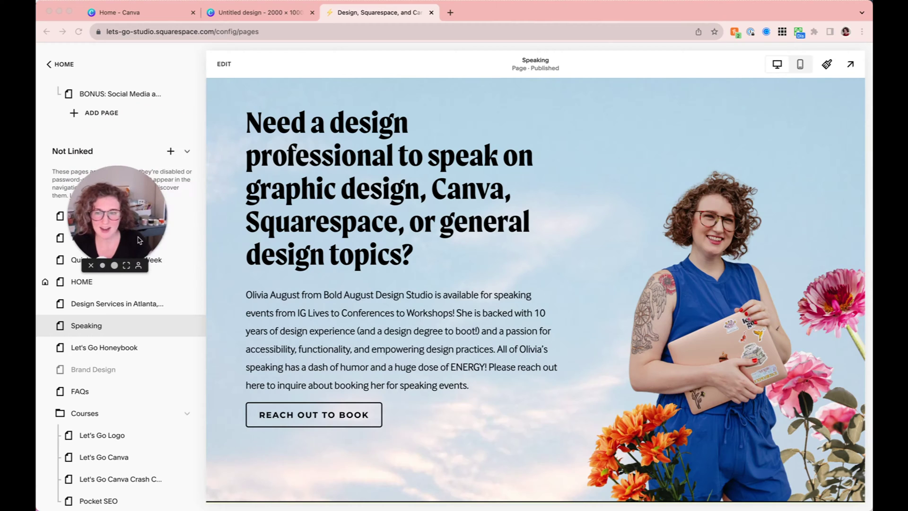
left_click_drag(142, 250, 540, 140)
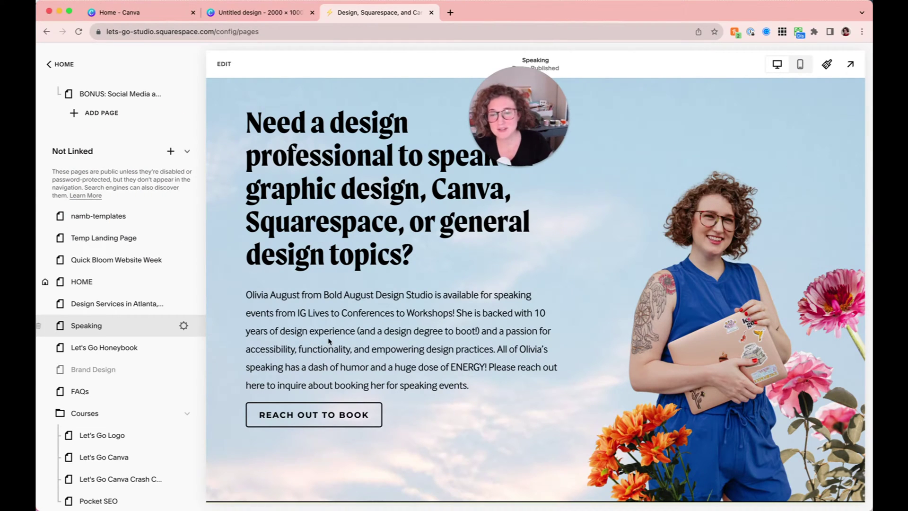
Save the Speaking page's hero section to Saved Sections, then leave the editor.
left_click(123, 326)
left_click(219, 66)
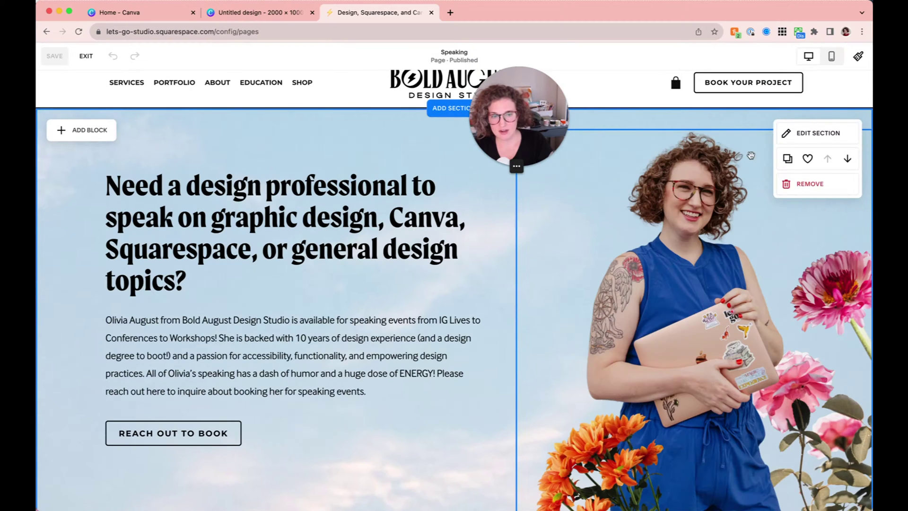
left_click(808, 167)
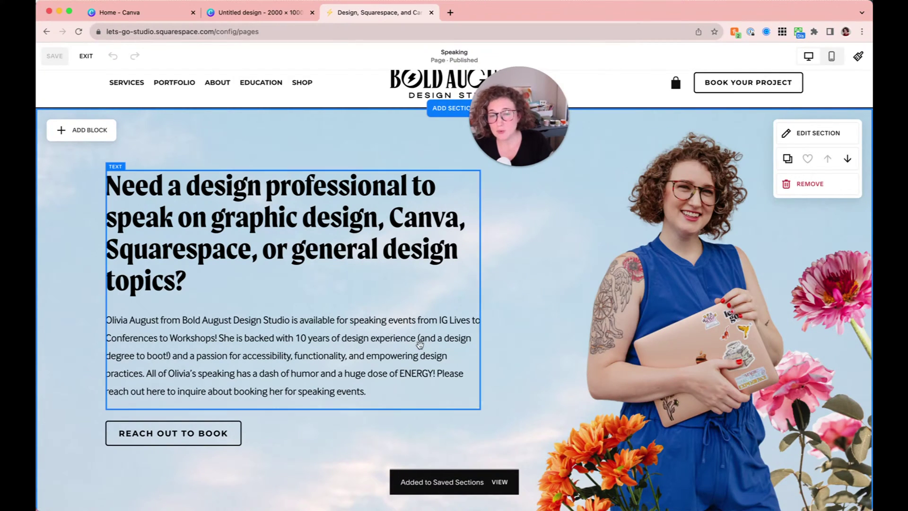
left_click(84, 57)
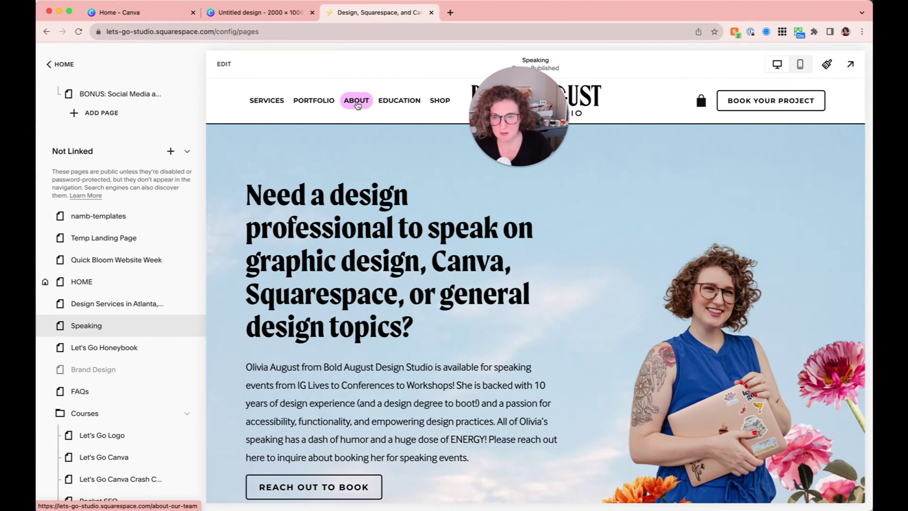
Go to the About page and start editing it.
left_click(357, 102)
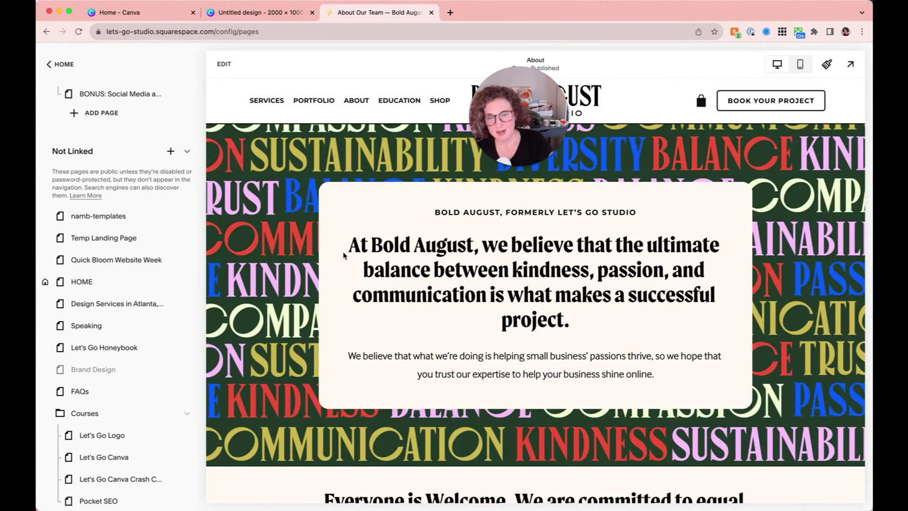
scroll(344, 256, "down", 2)
scroll(343, 256, "up", 2)
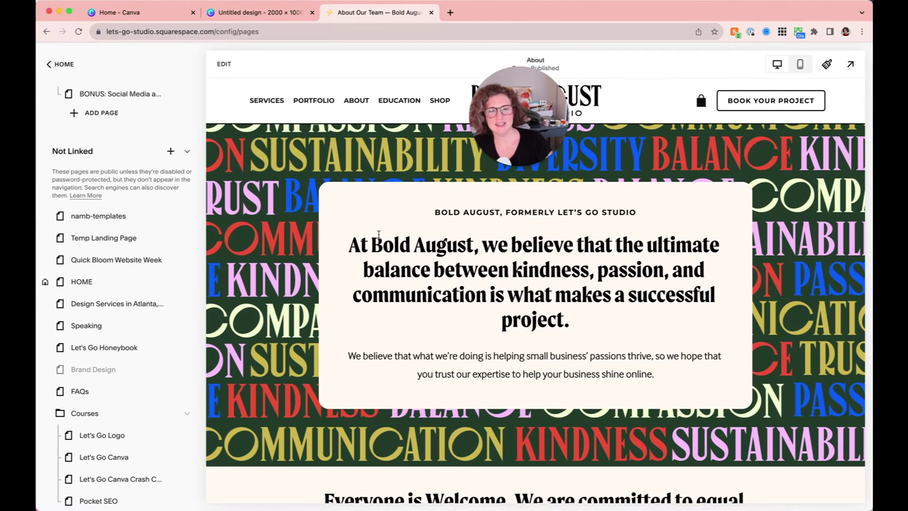
left_click(224, 64)
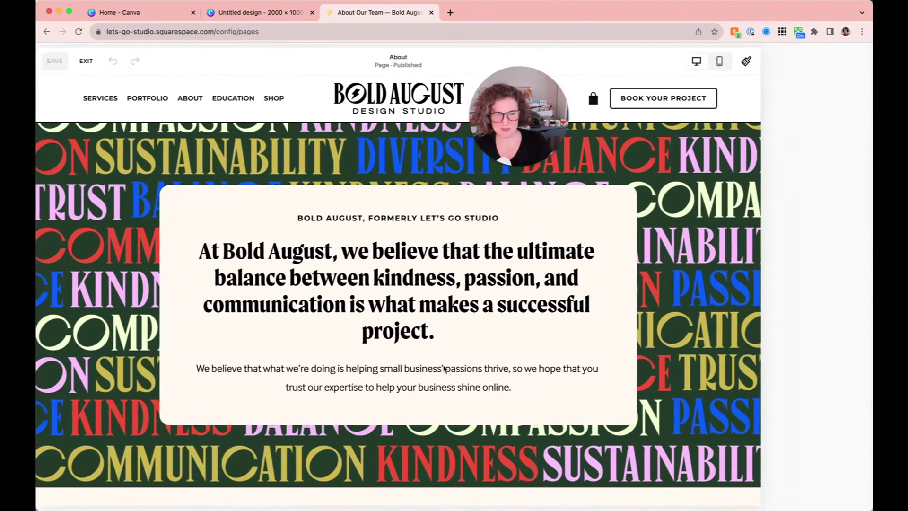
scroll(416, 334, "down", 2)
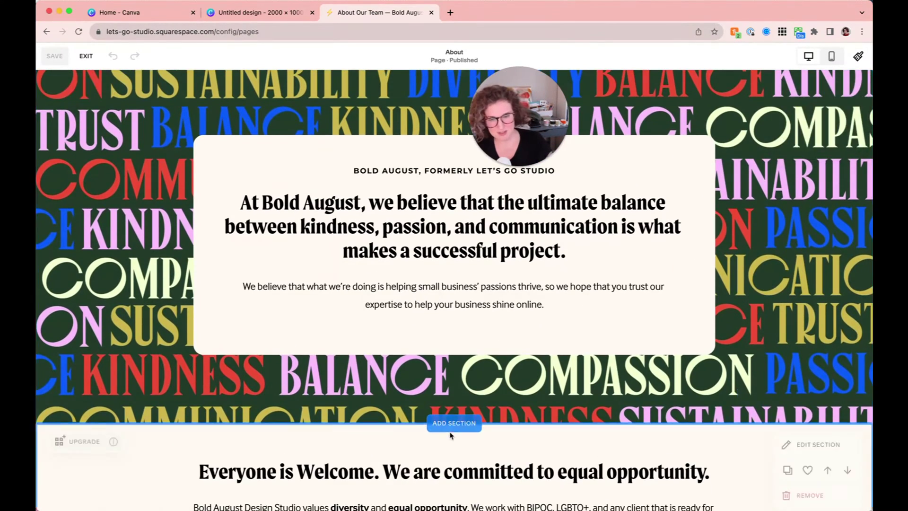
Insert the saved Speaking hero section onto the About page and save the page.
left_click(451, 429)
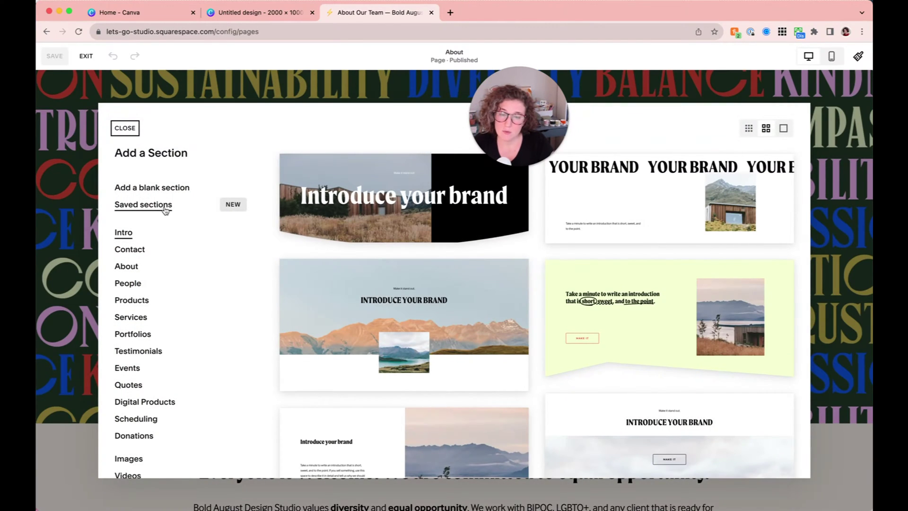
left_click(158, 208)
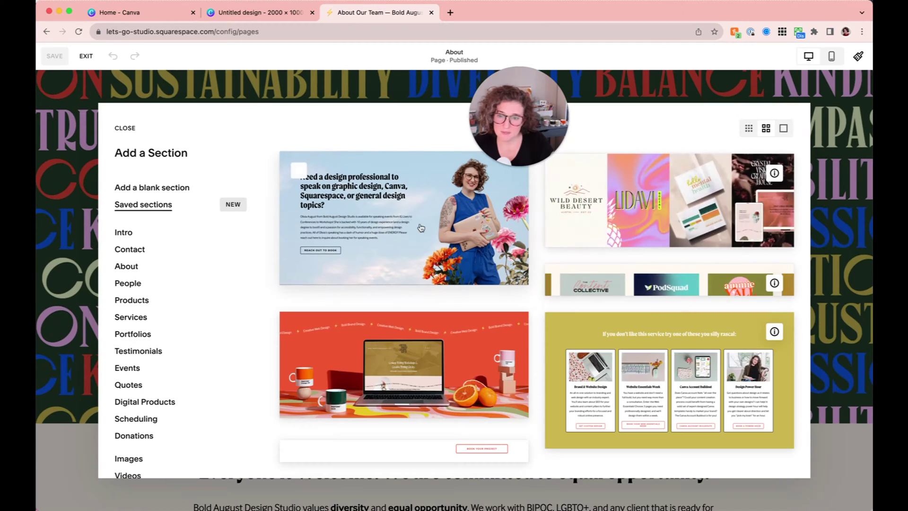
left_click(404, 232)
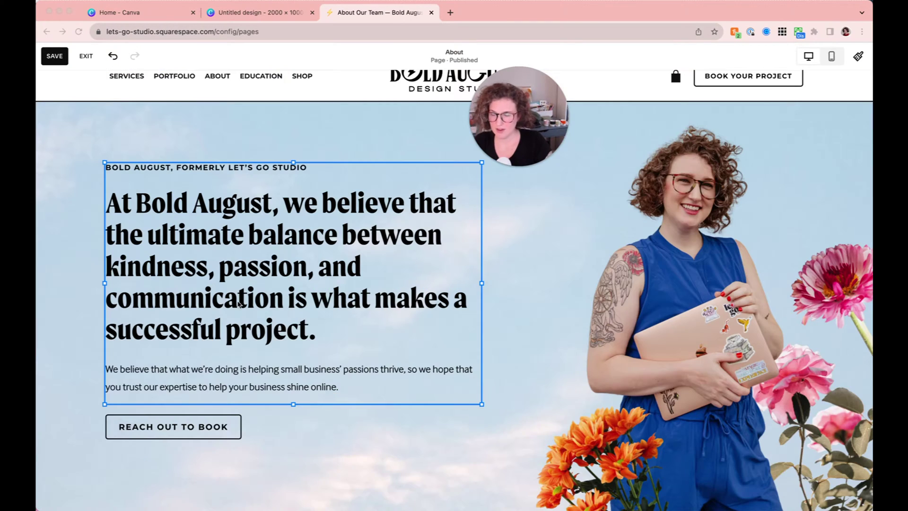
scroll(240, 305, "up", 1)
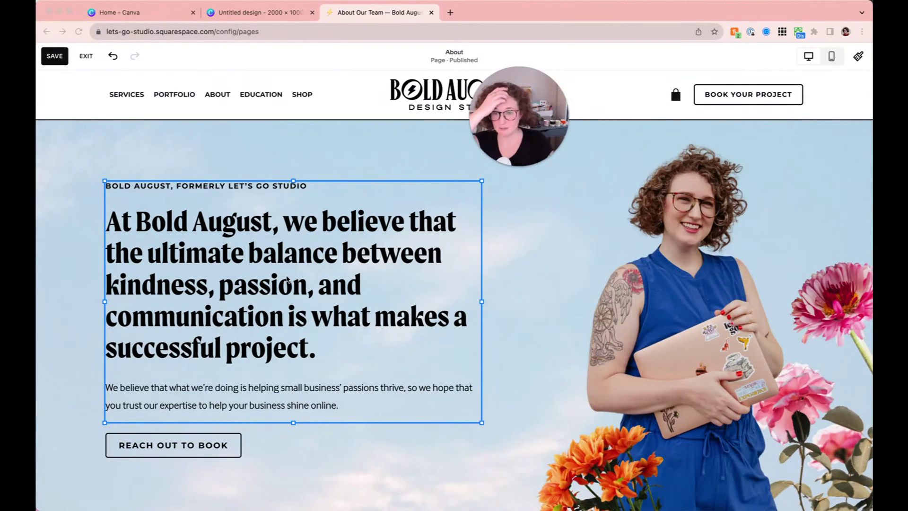
scroll(674, 302, "down", 1)
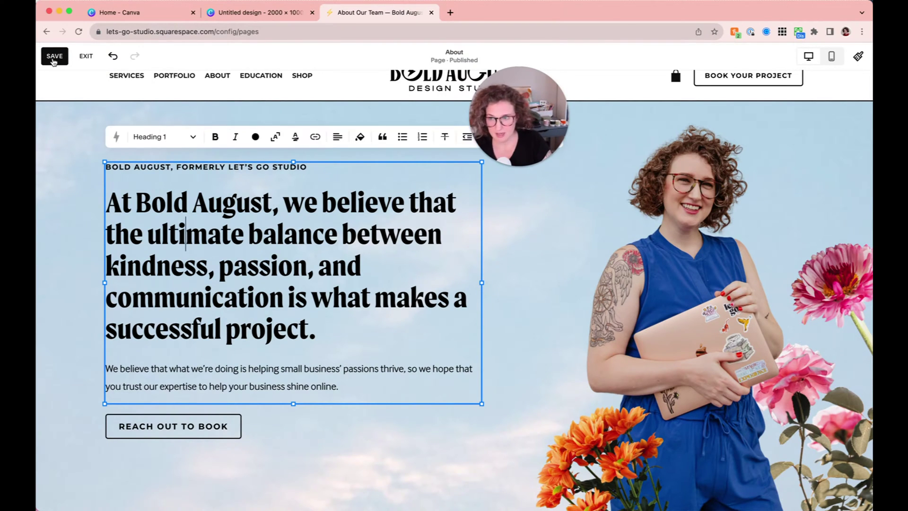
left_click(54, 56)
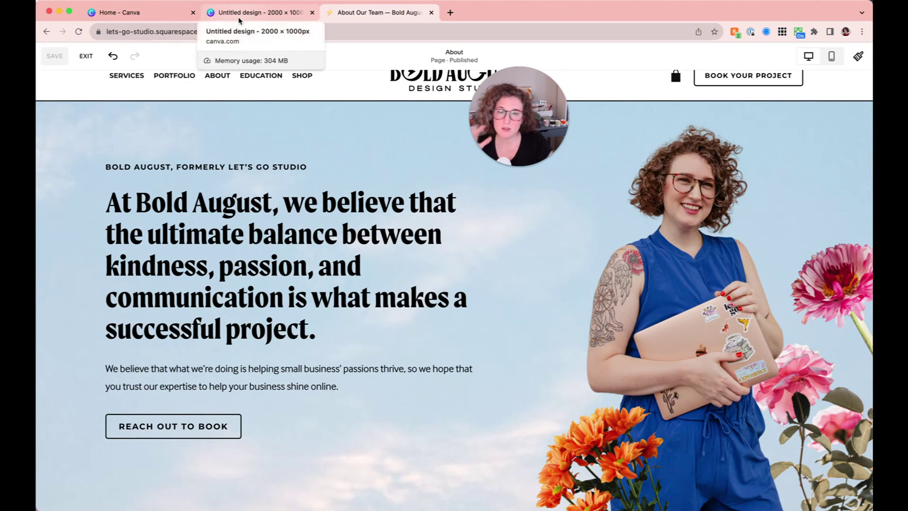
In the blank 2000 × 1000 px design, add the laptop-and-flowers photo, then delete it.
left_click(239, 14)
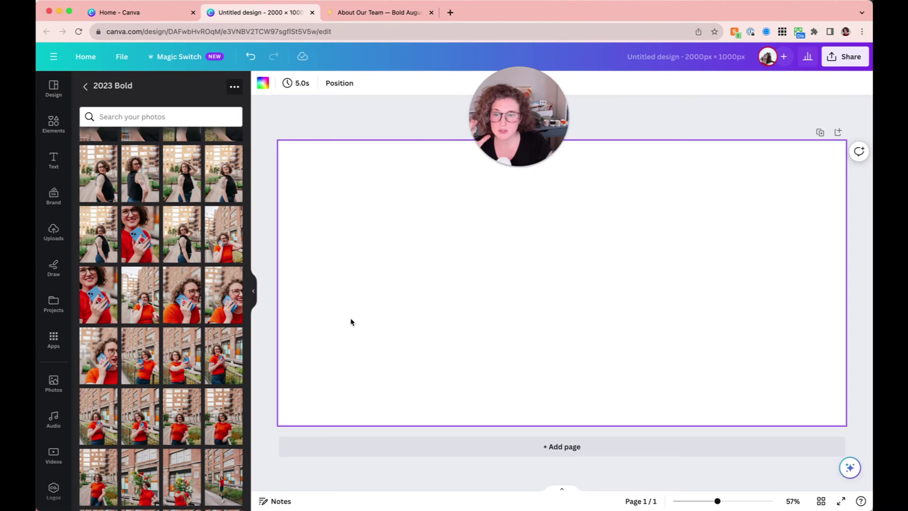
scroll(199, 333, "up", 6)
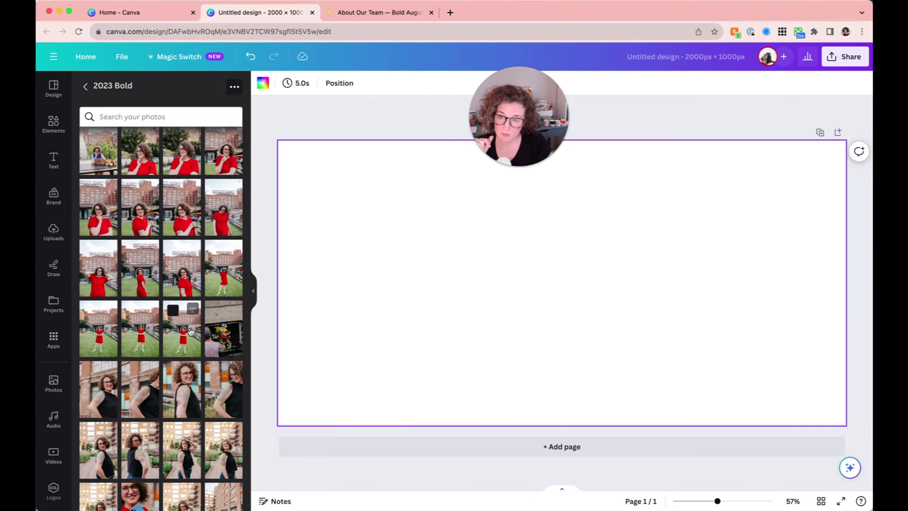
scroll(191, 331, "up", 3)
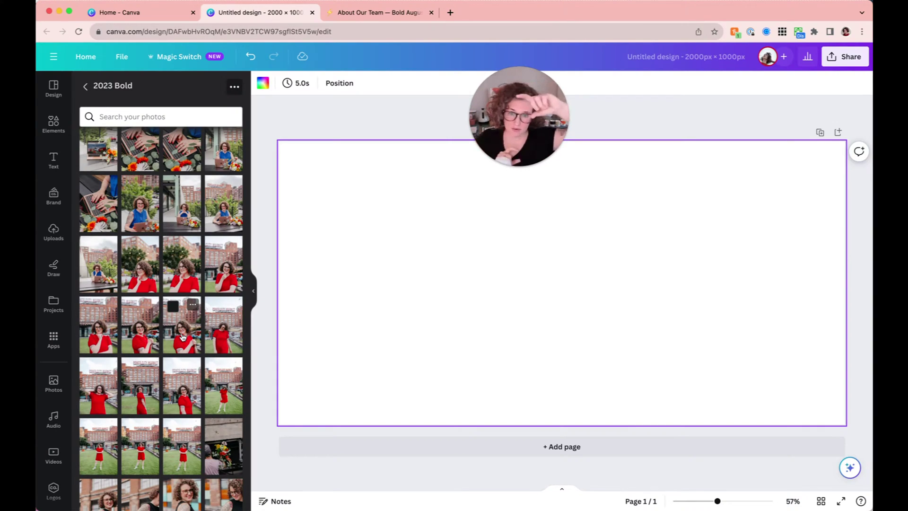
scroll(140, 350, "up", 3)
left_click(139, 252)
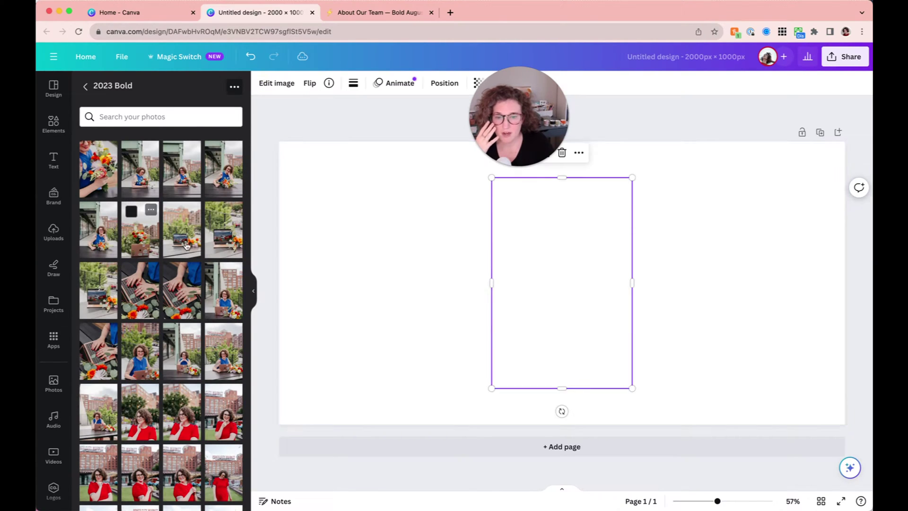
key("Delete")
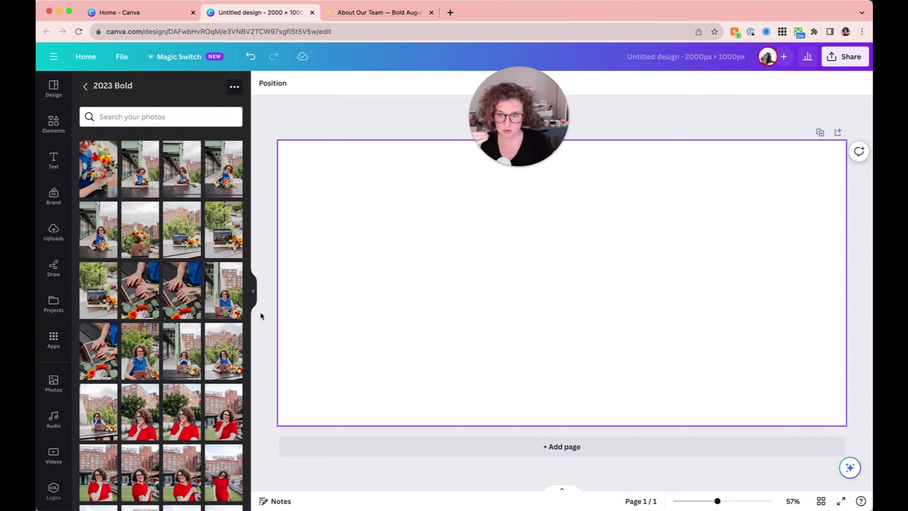
Scroll down the 2023 Bold photos to find the red-dress photo.
scroll(167, 307, "down", 10)
scroll(166, 307, "down", 15)
scroll(167, 307, "down", 15)
scroll(167, 306, "down", 5)
scroll(153, 333, "down", 4)
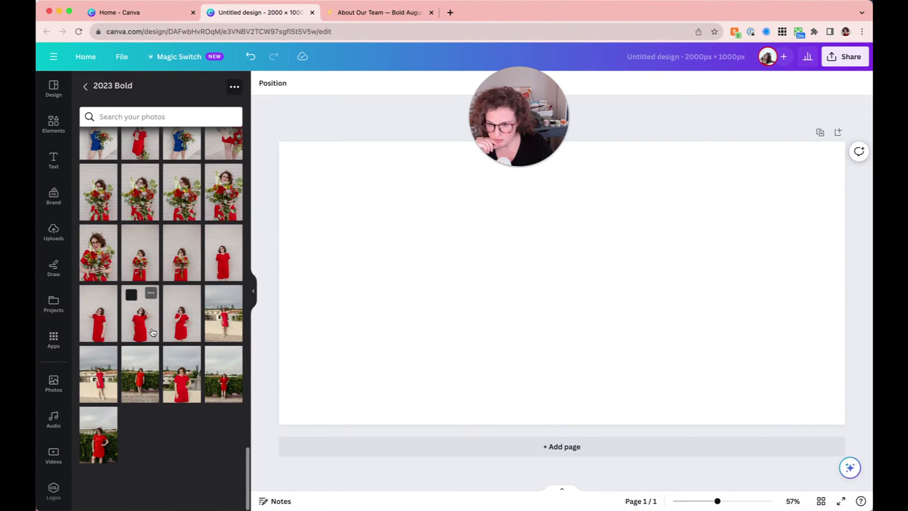
Add the red-dress photo, enlarge it to full height on the right, and open Edit photo.
left_click(168, 377)
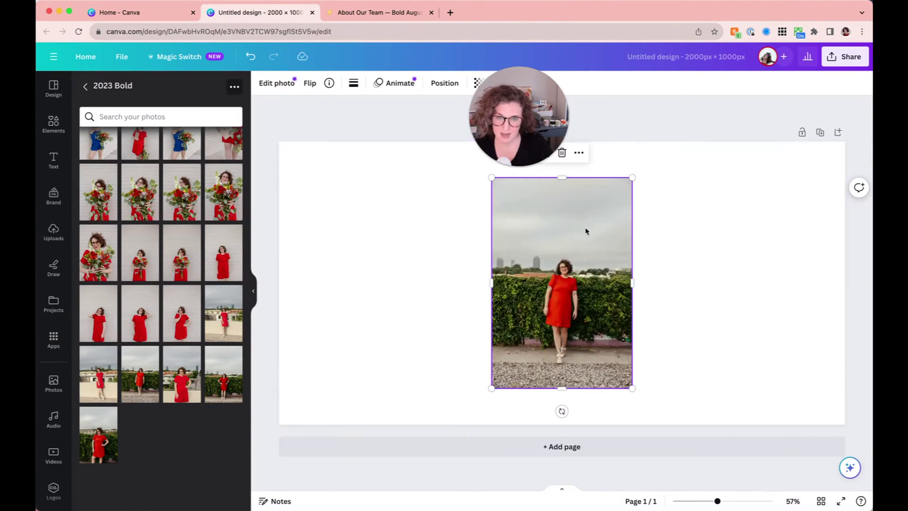
left_click_drag(586, 229, 786, 312)
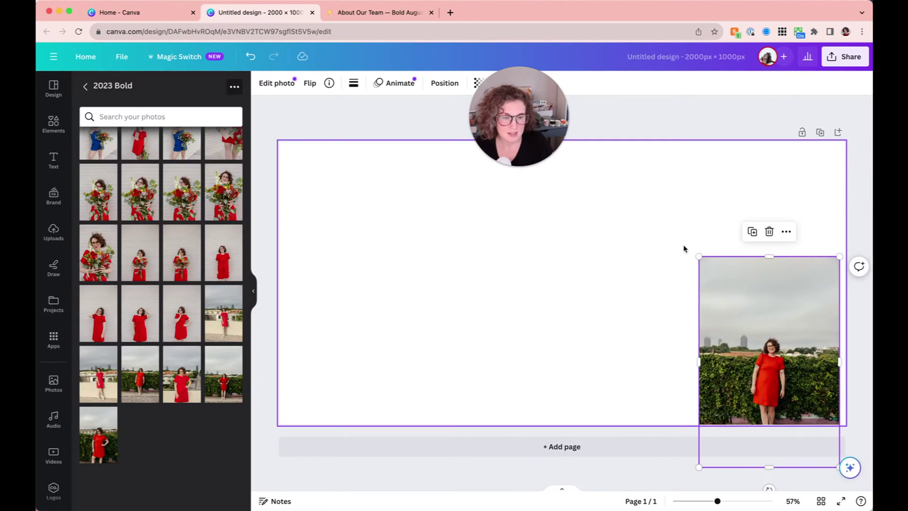
left_click_drag(698, 256, 628, 198)
left_click_drag(742, 174, 743, 254)
left_click_drag(643, 252, 567, 148)
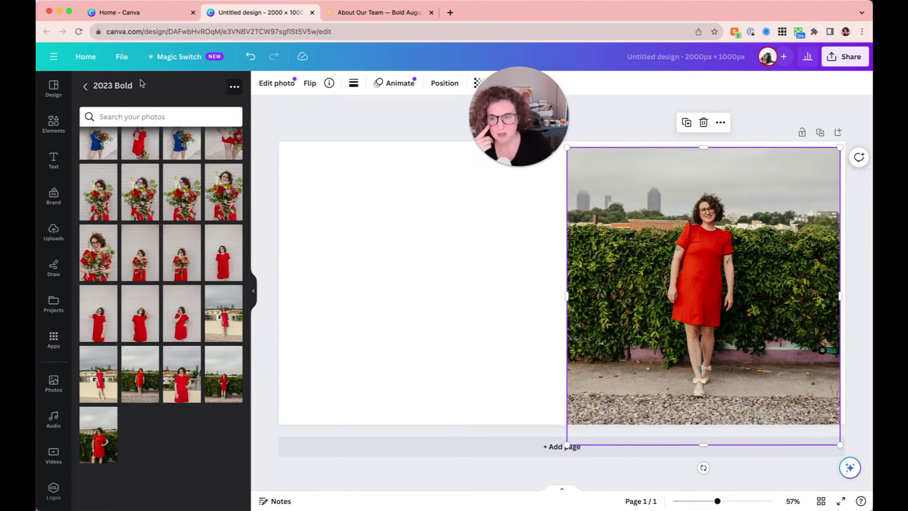
left_click(273, 83)
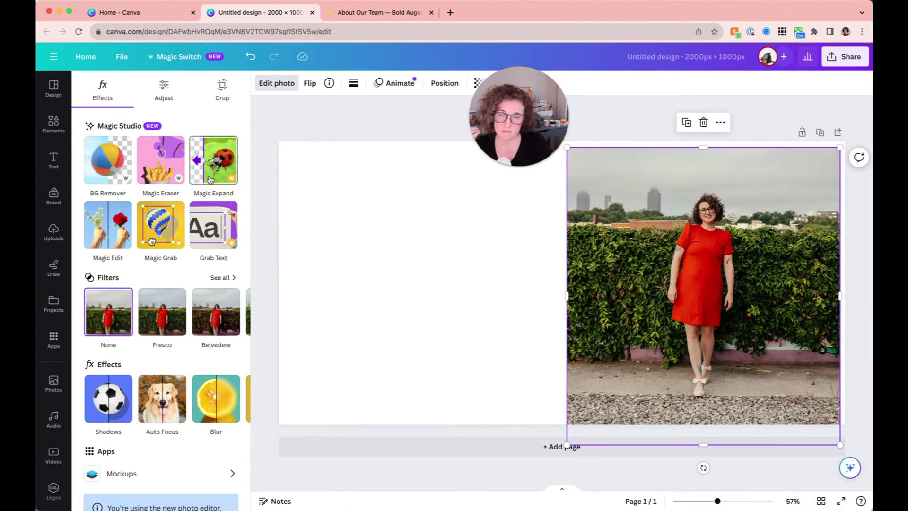
Magic Expand the photo to Whole Page, compare the four results, and settle on the second.
left_click(210, 180)
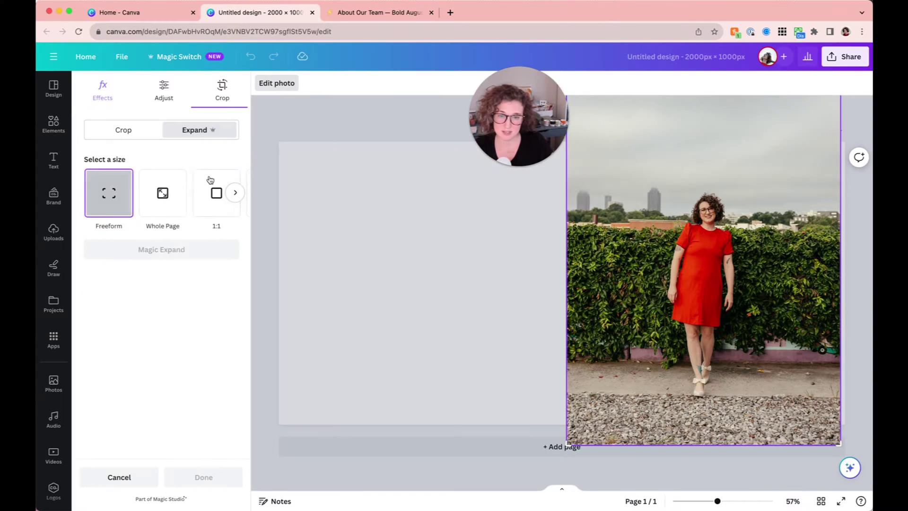
left_click(163, 203)
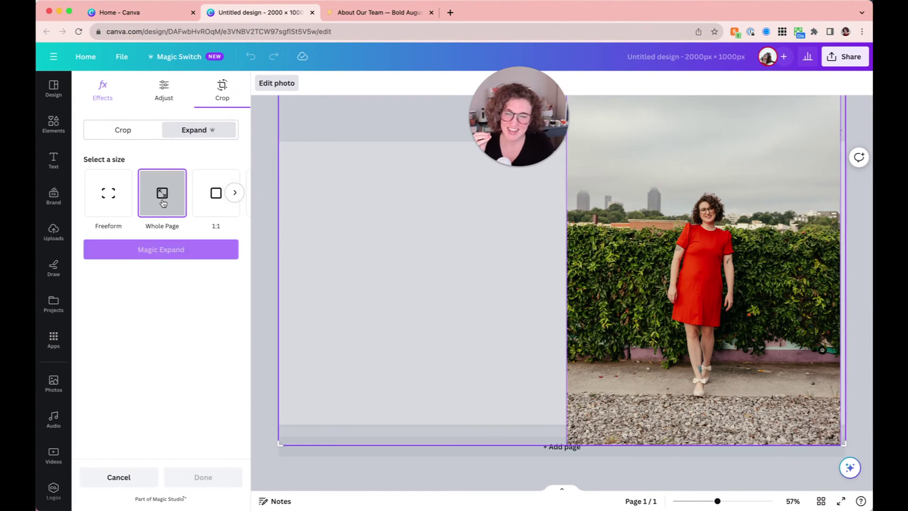
left_click(167, 256)
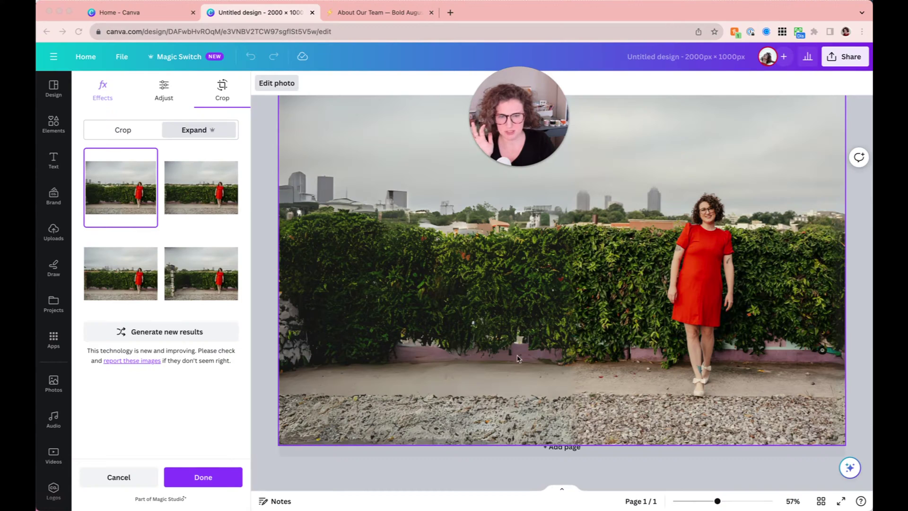
left_click(200, 199)
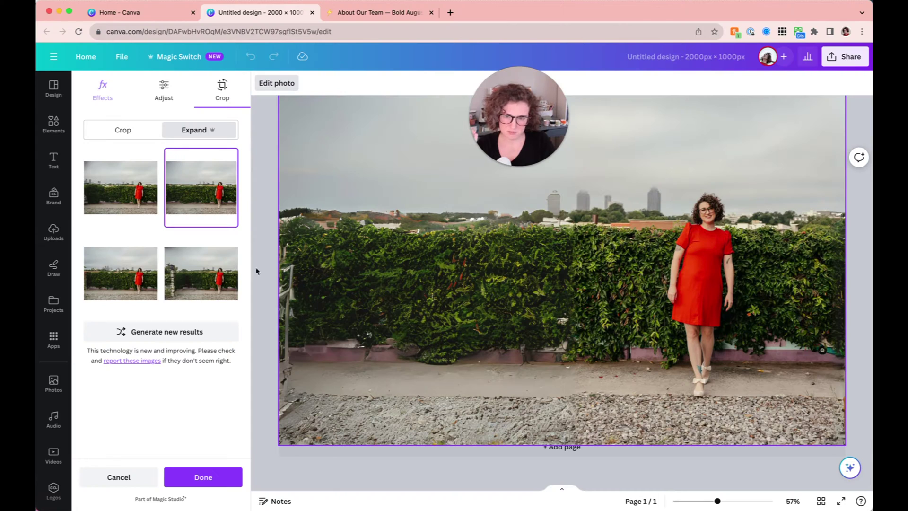
left_click(124, 281)
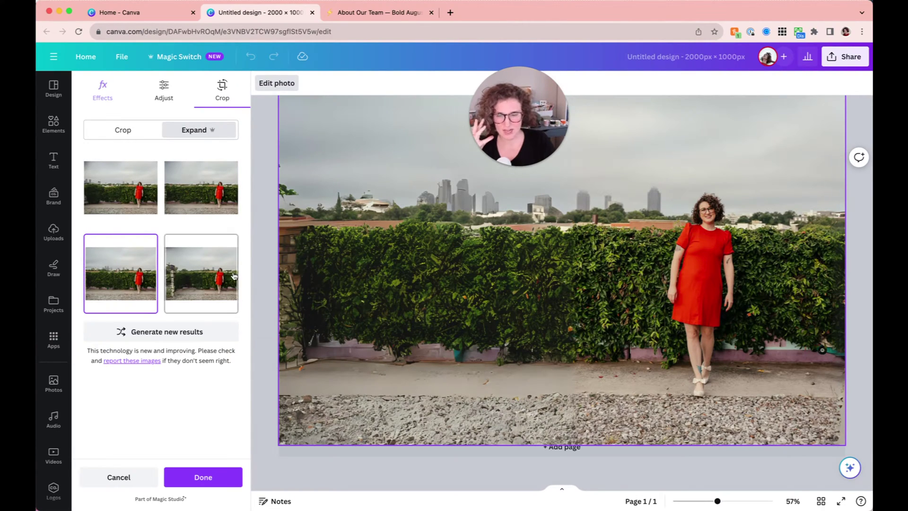
left_click(195, 284)
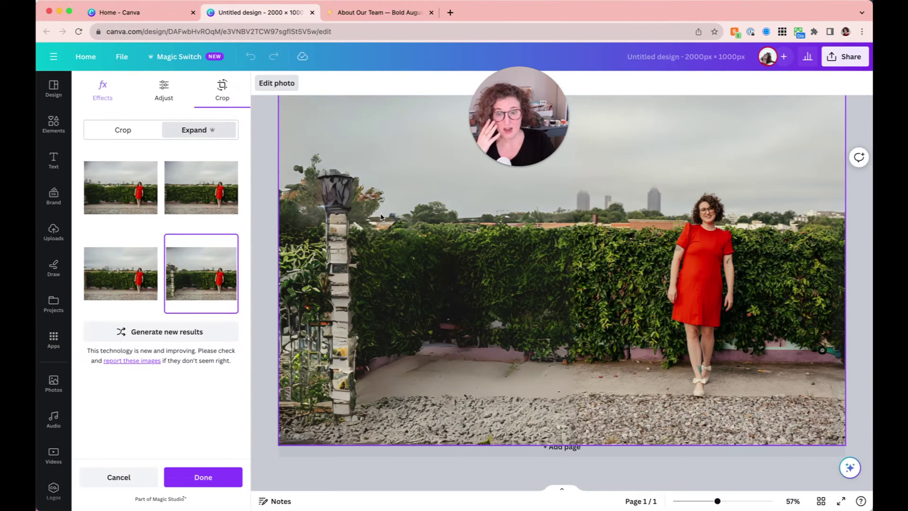
left_click(200, 182)
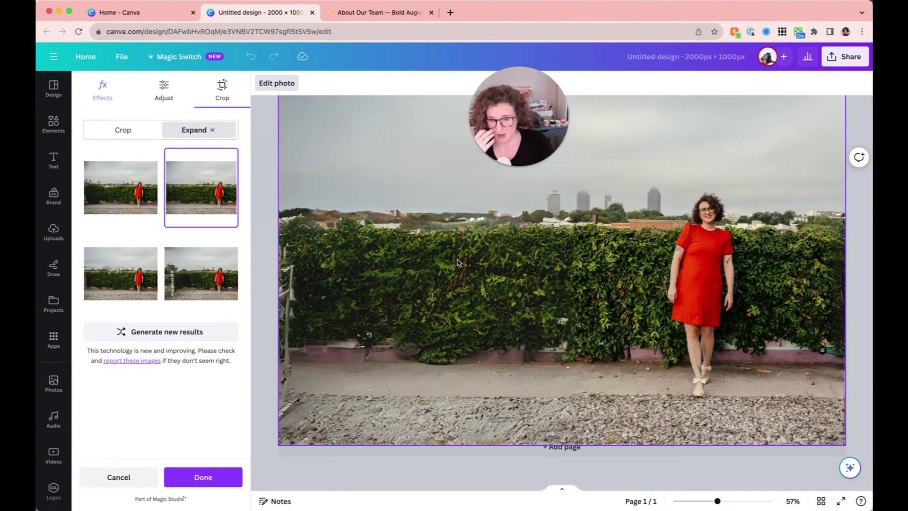
Accept the expansion, add page 2, and swap the flowers photo for the red-dress notebook photo.
left_click(206, 483)
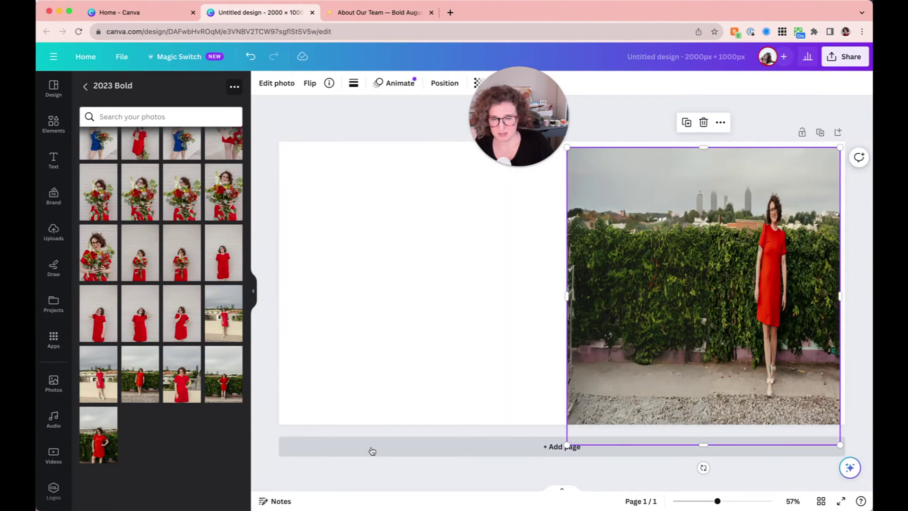
left_click(371, 448)
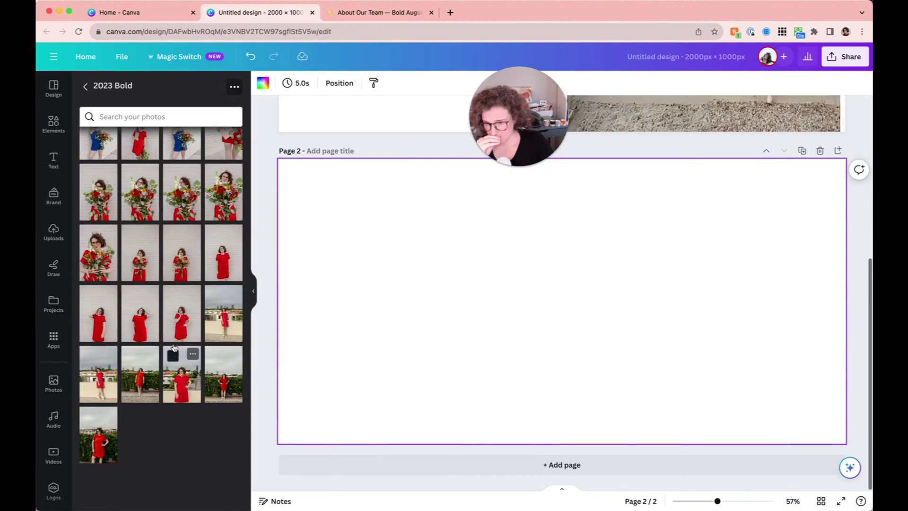
left_click(181, 253)
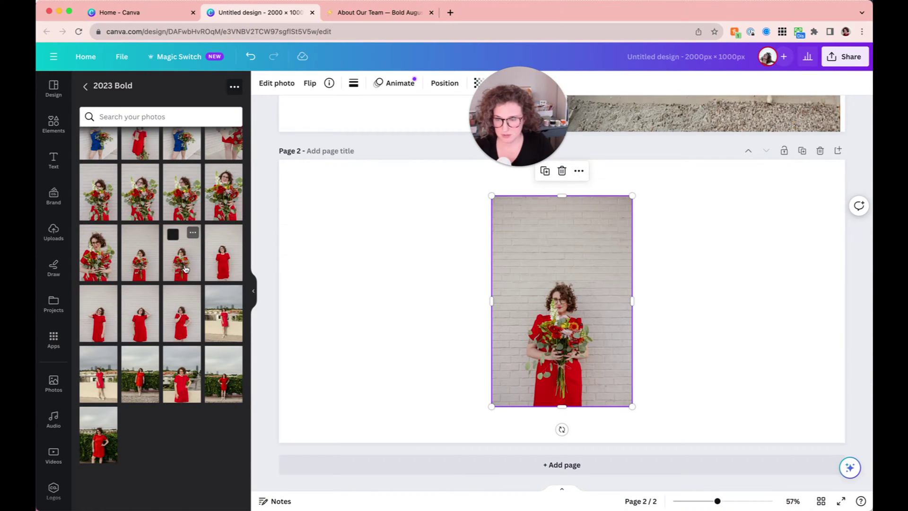
key("BackSpace")
scroll(185, 265, "up", 2)
left_click(138, 161)
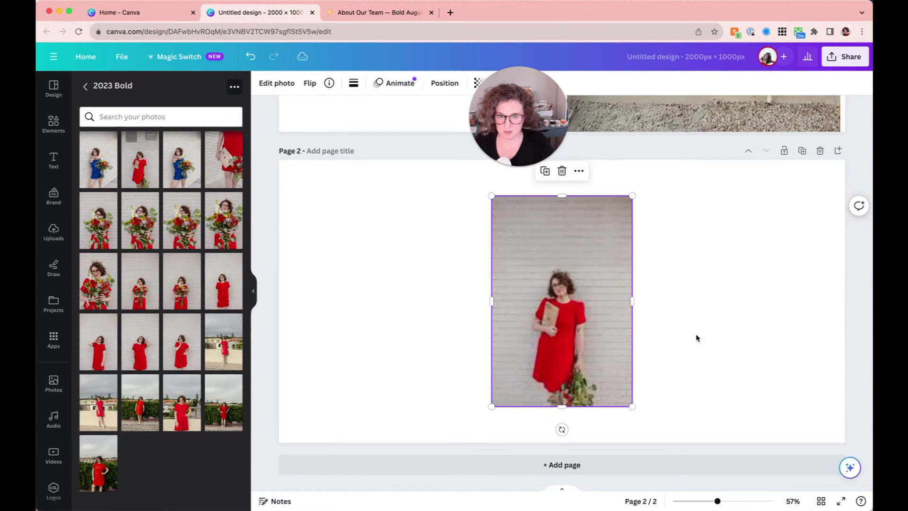
Move and enlarge the brick-wall photo to fill page 2's right side at full height.
left_click_drag(622, 353, 653, 391)
left_click_drag(665, 229, 760, 94)
left_click_drag(663, 256, 747, 256)
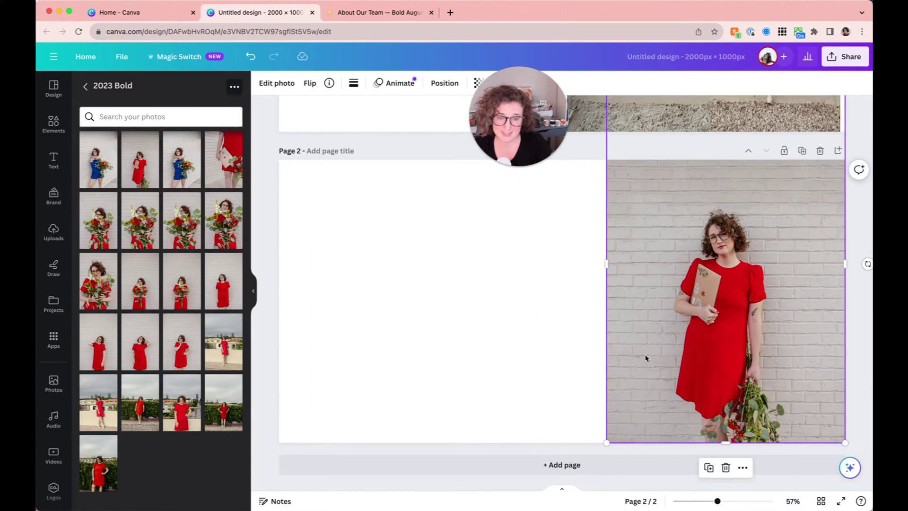
left_click_drag(606, 438, 575, 480)
left_click_drag(646, 372, 642, 318)
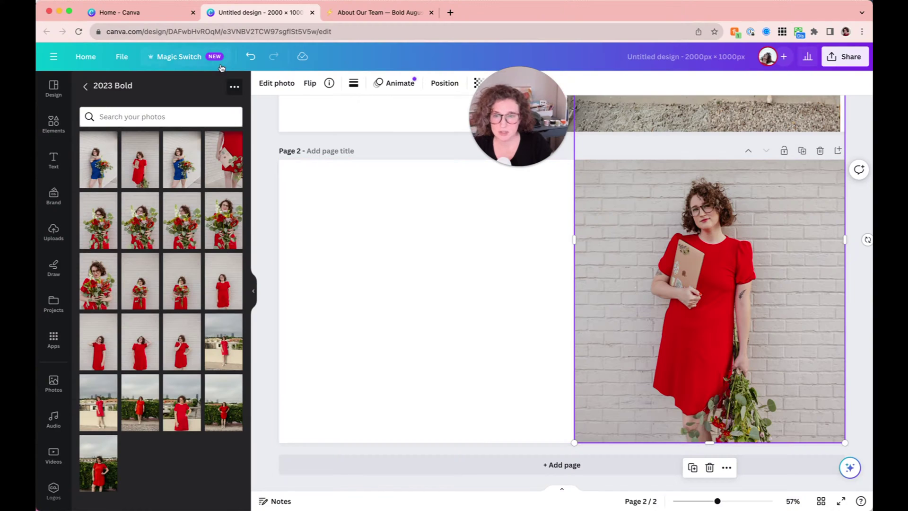
Magic Expand page 2's brick-wall photo to Whole Page.
left_click(277, 83)
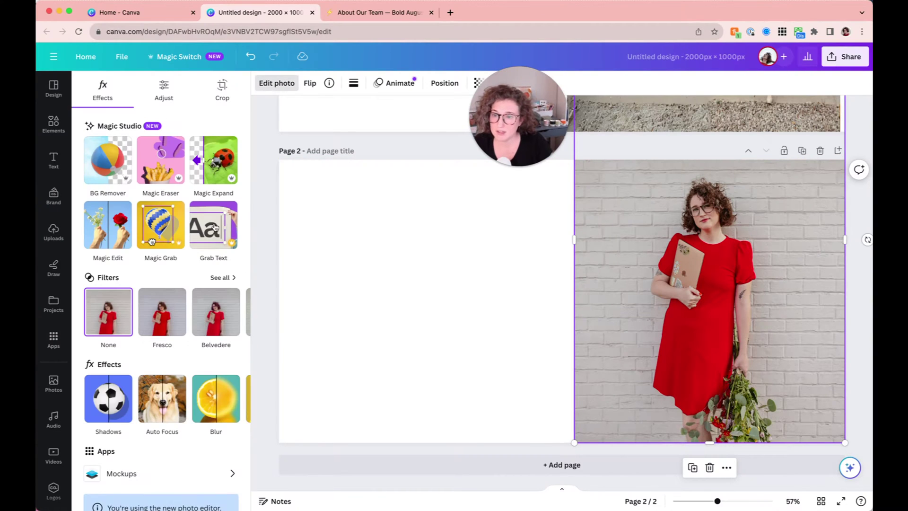
left_click(204, 172)
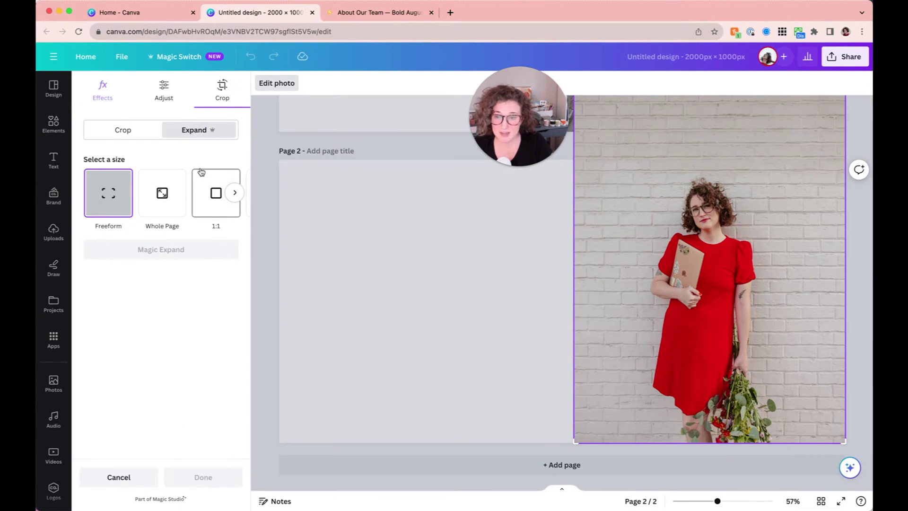
left_click(167, 199)
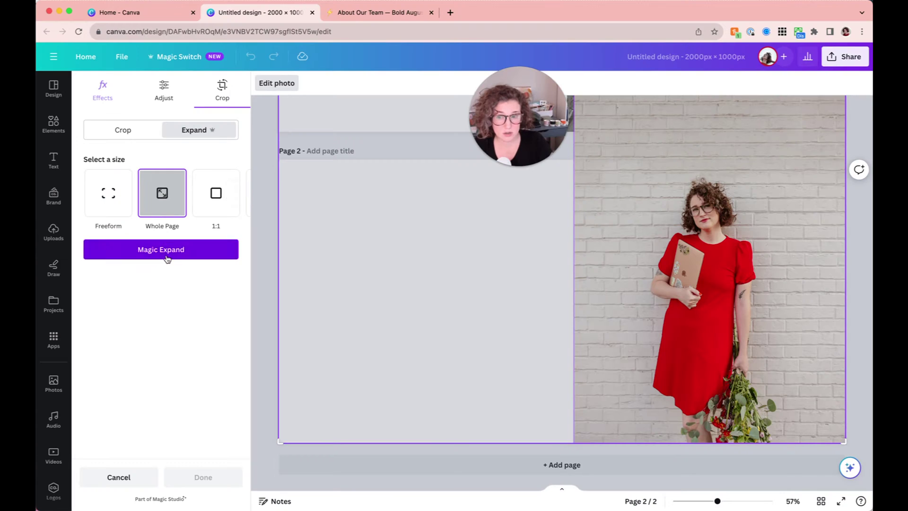
left_click(166, 253)
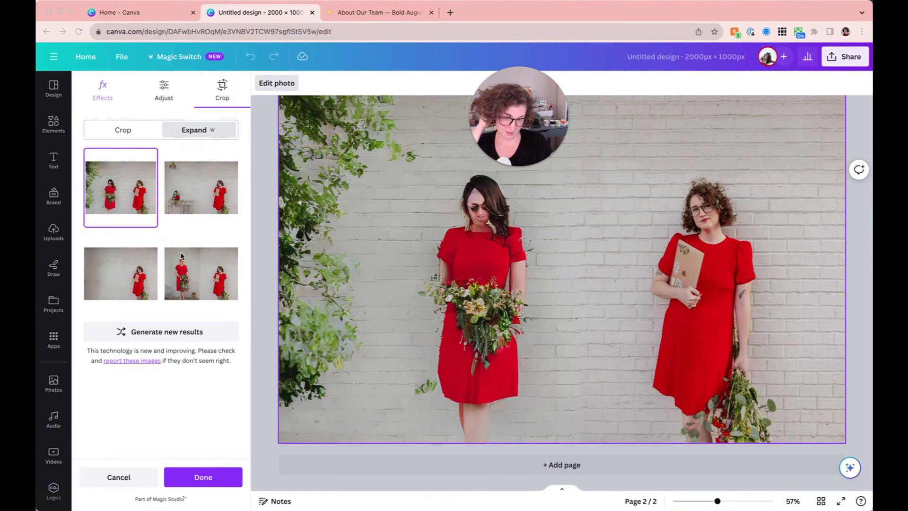
Screenshot the expanded page and preview the no-extra-woman, cabinet-and-flowers, and flower-holding results.
left_click_drag(531, 97, 142, 126)
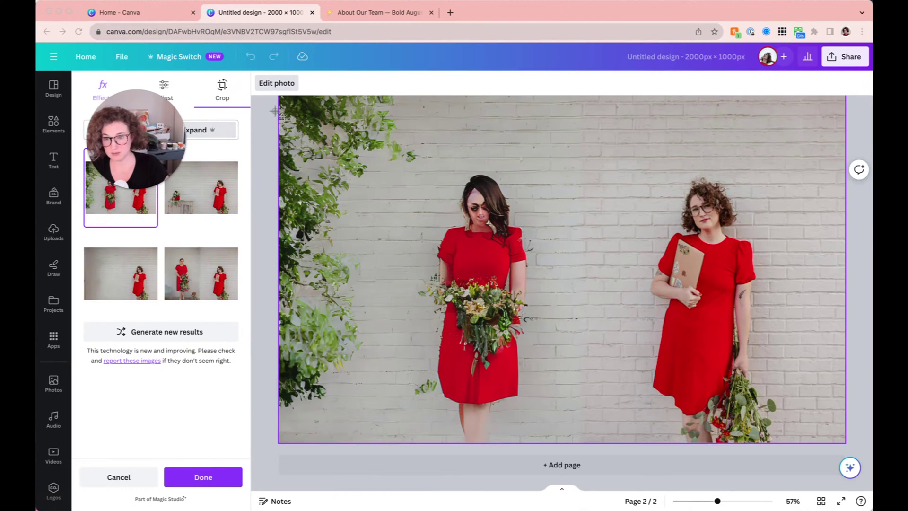
left_click_drag(286, 98, 844, 441)
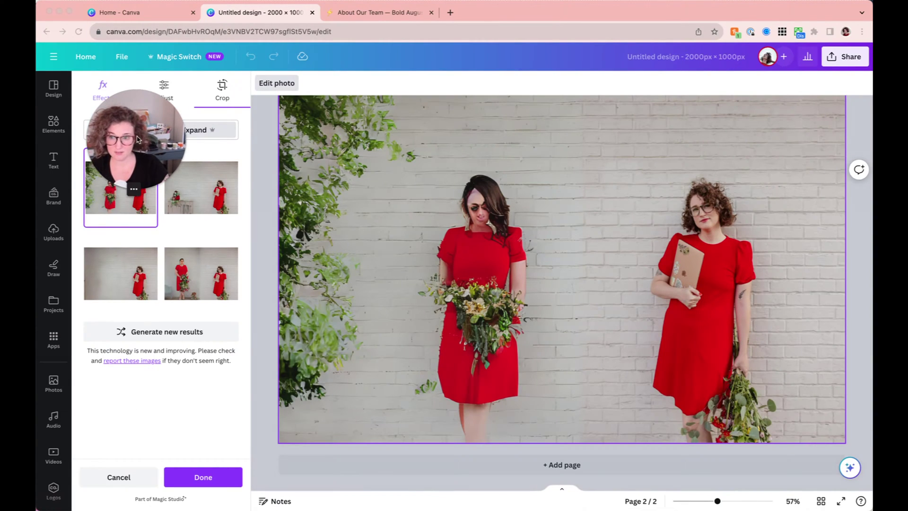
left_click_drag(133, 106, 501, 58)
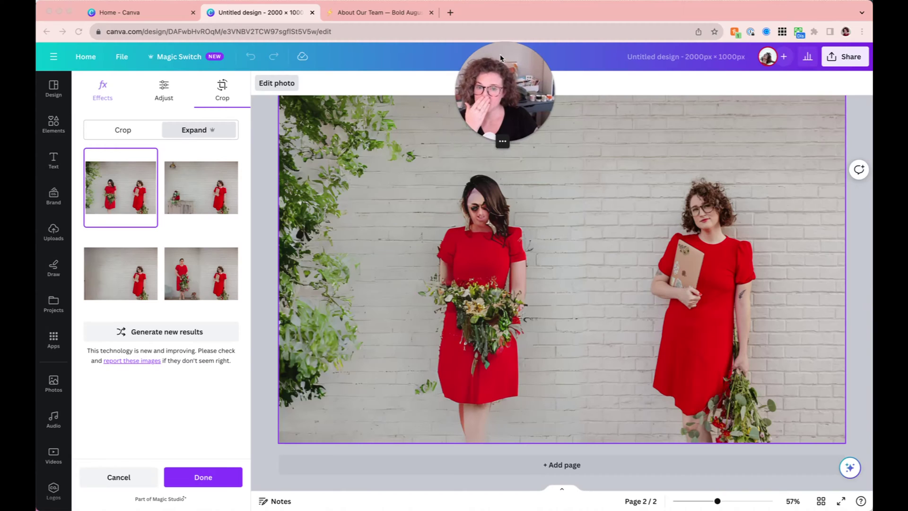
left_click(123, 290)
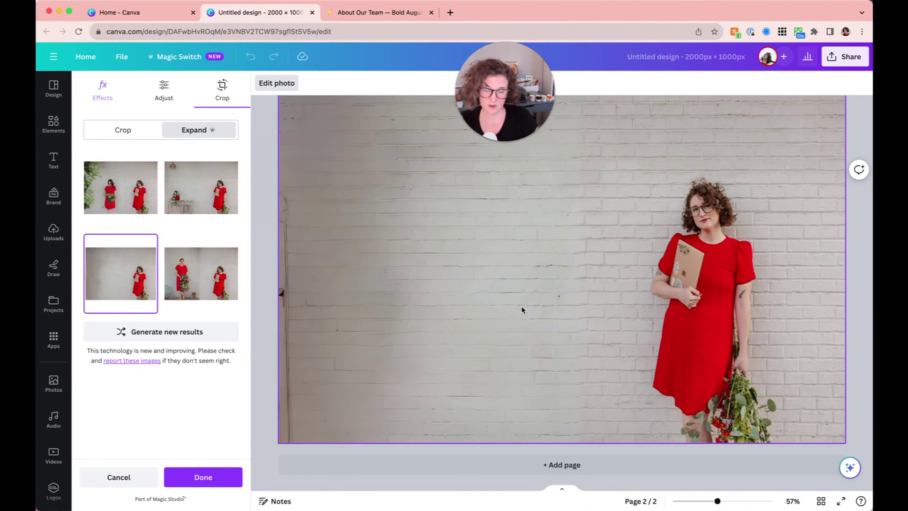
left_click(173, 199)
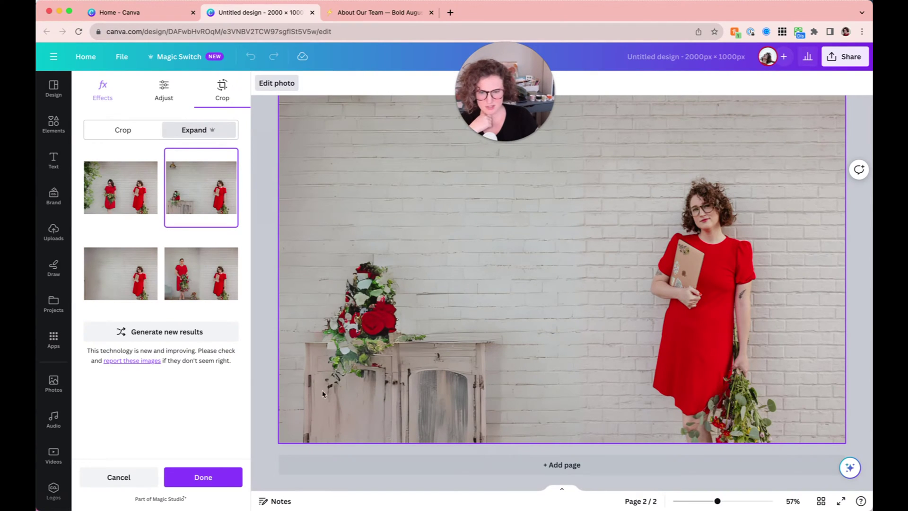
left_click(200, 278)
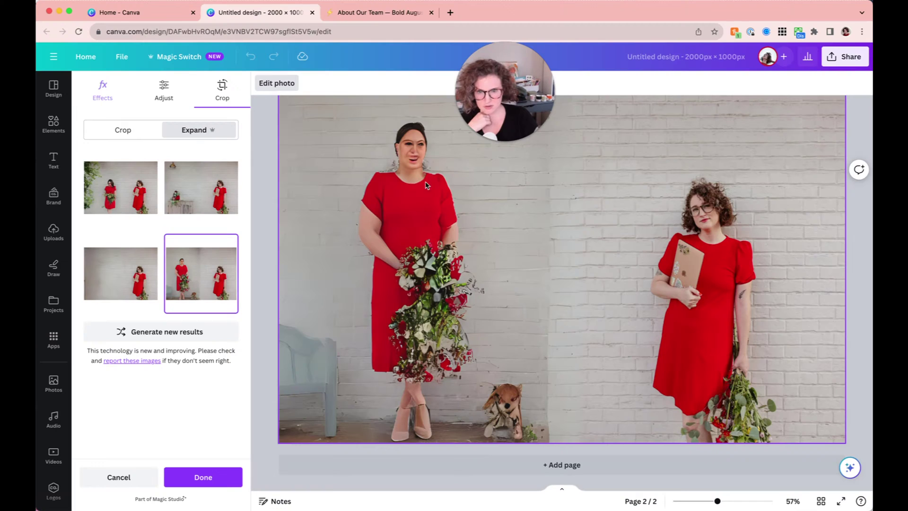
Screenshot the versions, then pick the one with a single woman on the right and plain brick wall.
left_click_drag(513, 116, 166, 185)
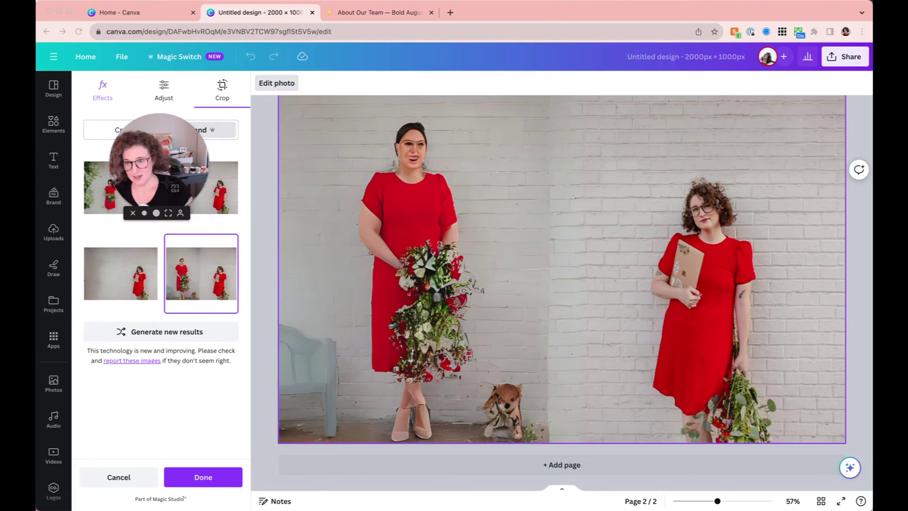
key("super+shift+4")
left_click_drag(281, 99, 836, 443)
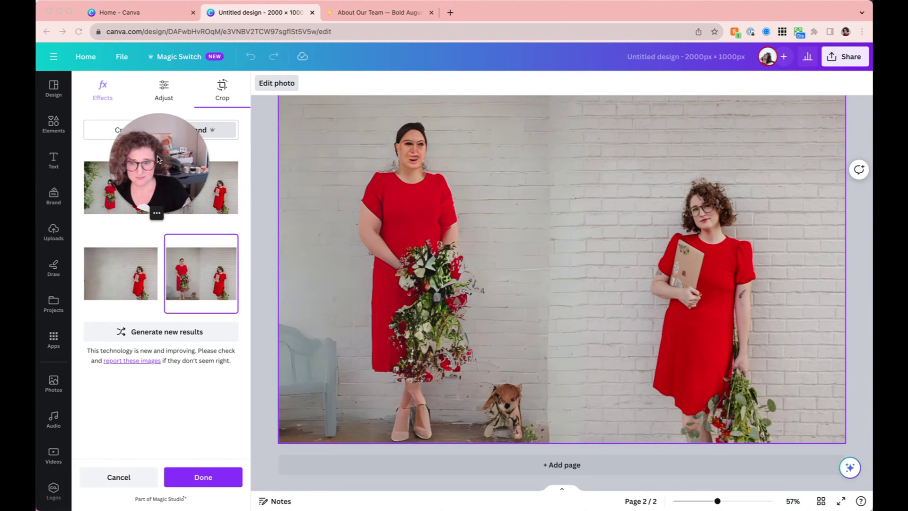
left_click_drag(161, 163, 423, 159)
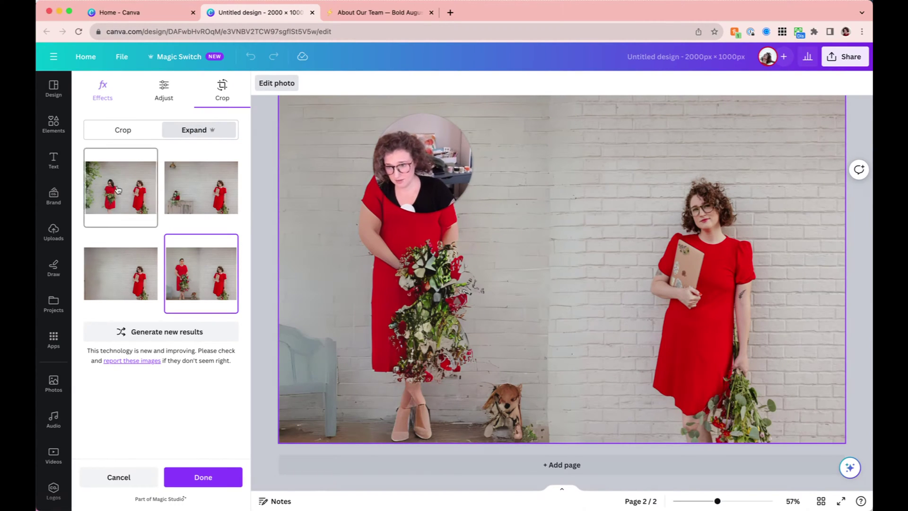
left_click(118, 189)
left_click_drag(434, 174, 169, 161)
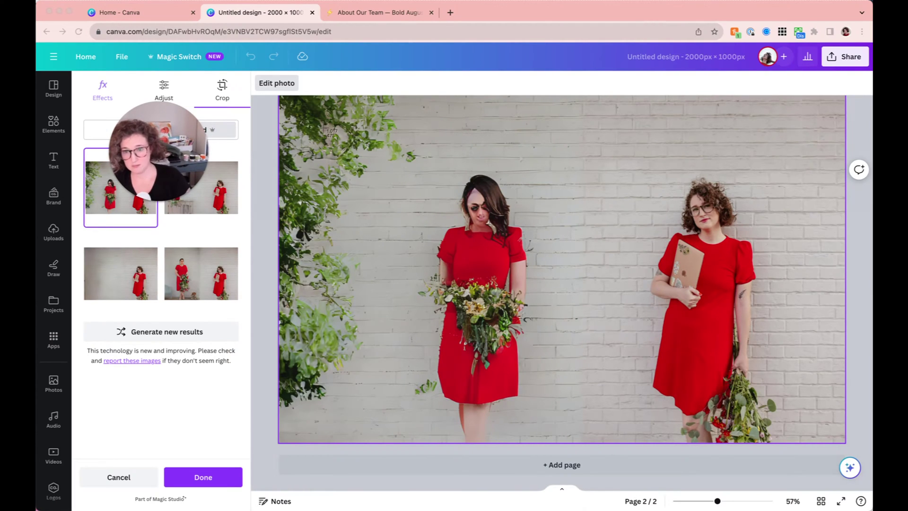
key("super+shift+4")
left_click_drag(279, 97, 846, 444)
left_click_drag(127, 162, 326, 159)
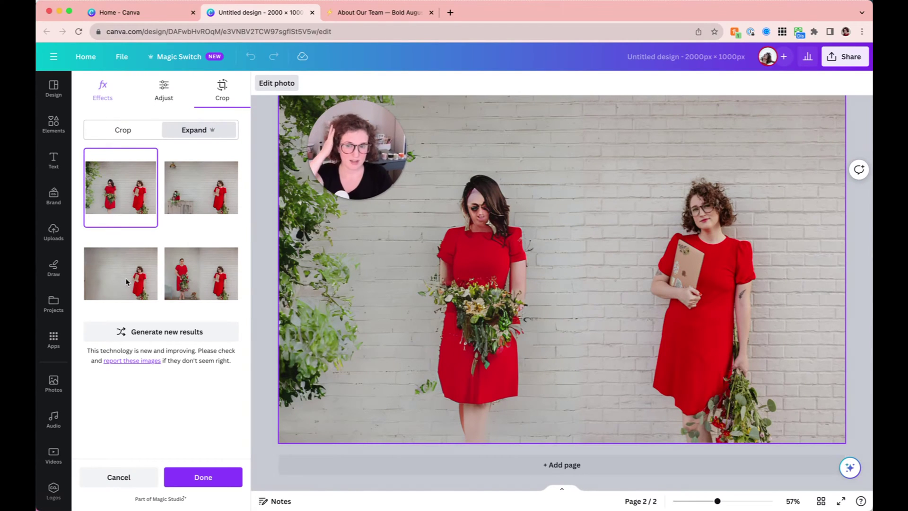
left_click(131, 280)
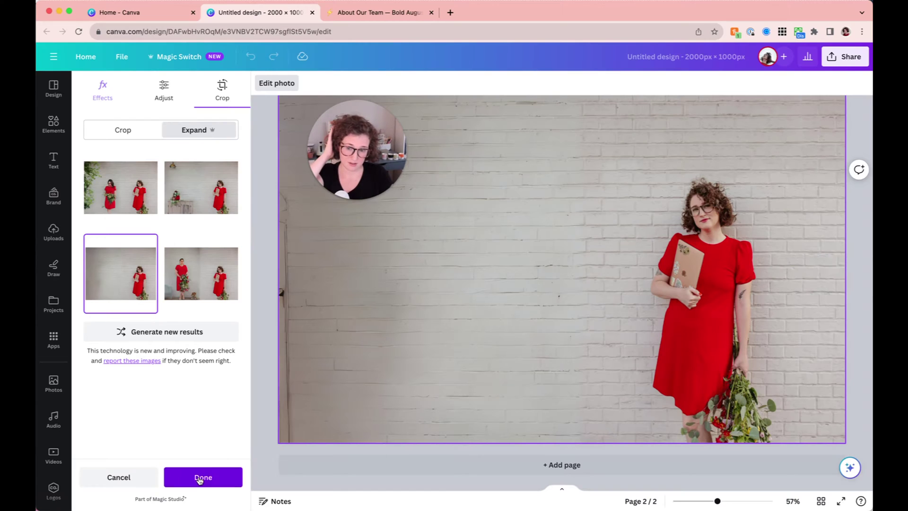
Apply the chosen expanded version and deselect the photo.
left_click(201, 478)
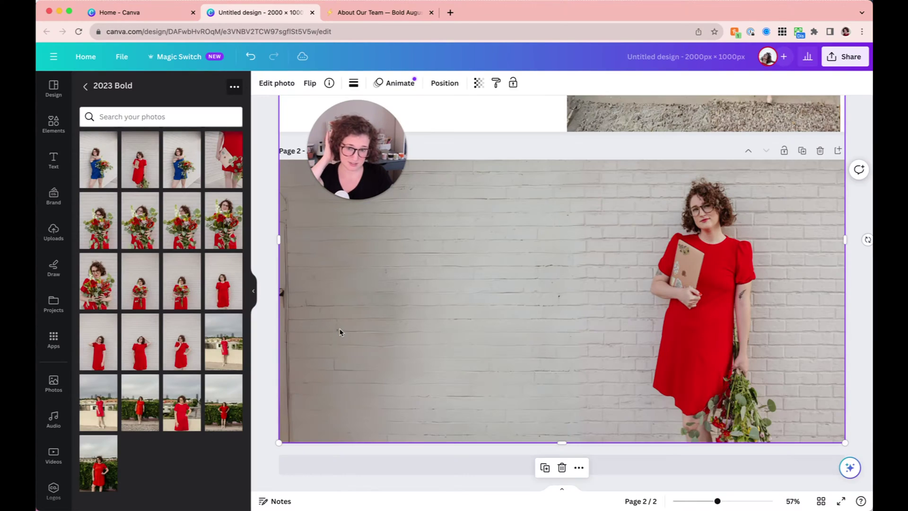
scroll(340, 332, "up", 3)
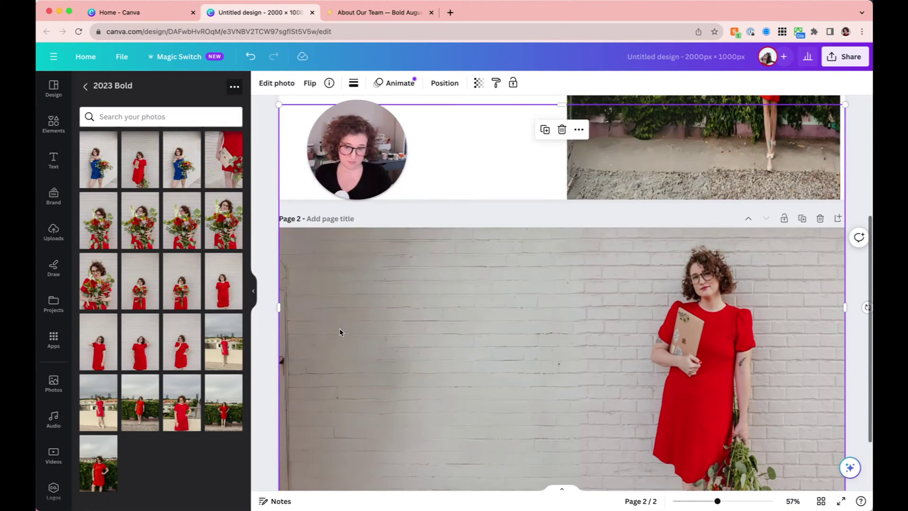
scroll(327, 324, "down", 3)
left_click(265, 318)
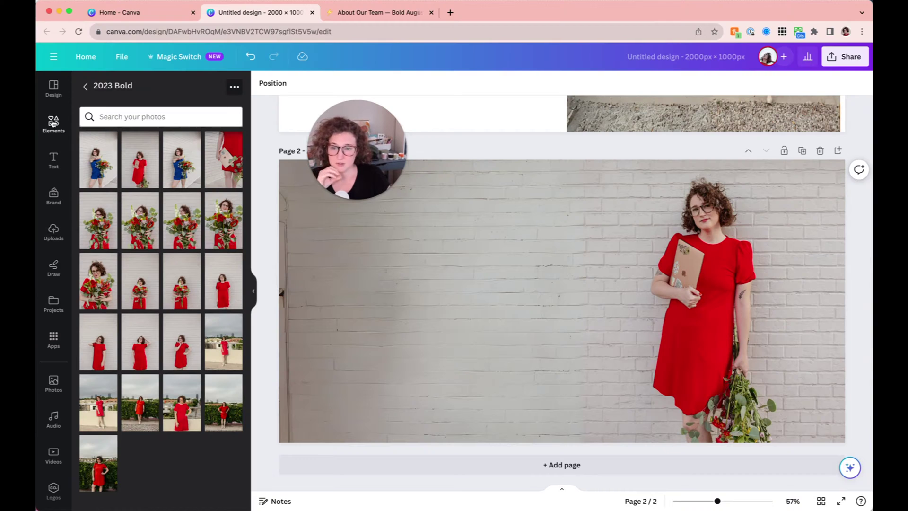
Search Elements for 'green tree' and add a photo result to page 2.
left_click(53, 122)
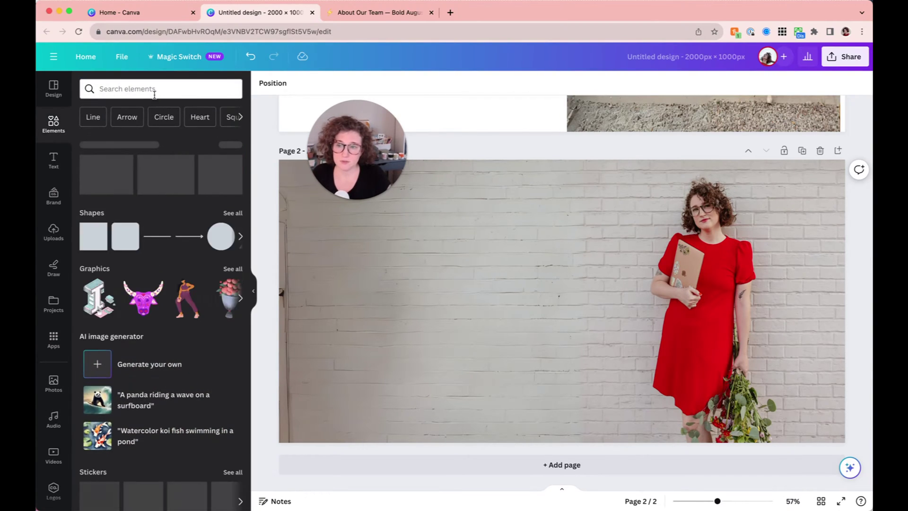
left_click(152, 90)
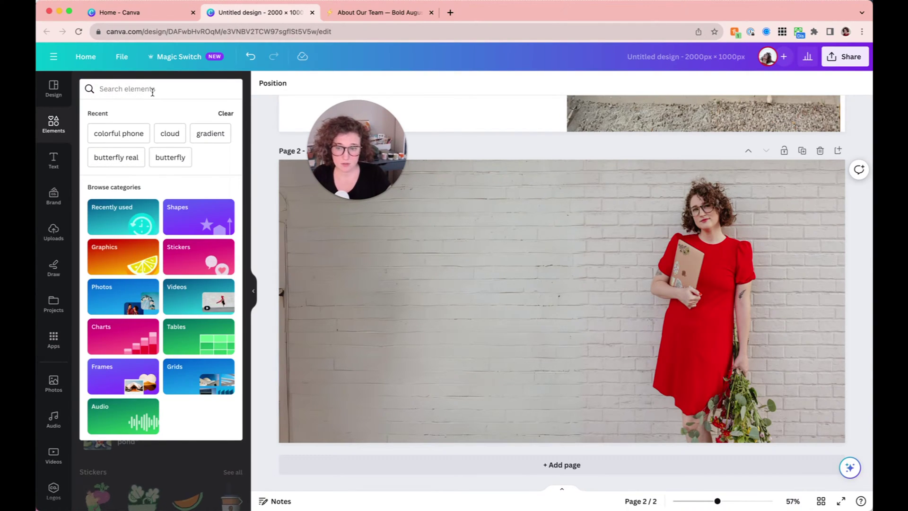
type("green tree")
key("Return")
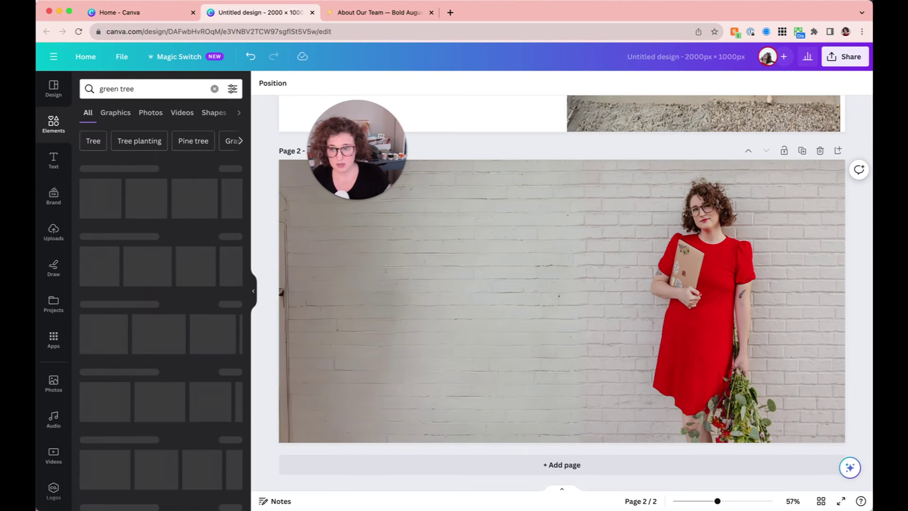
left_click(230, 237)
left_click(103, 192)
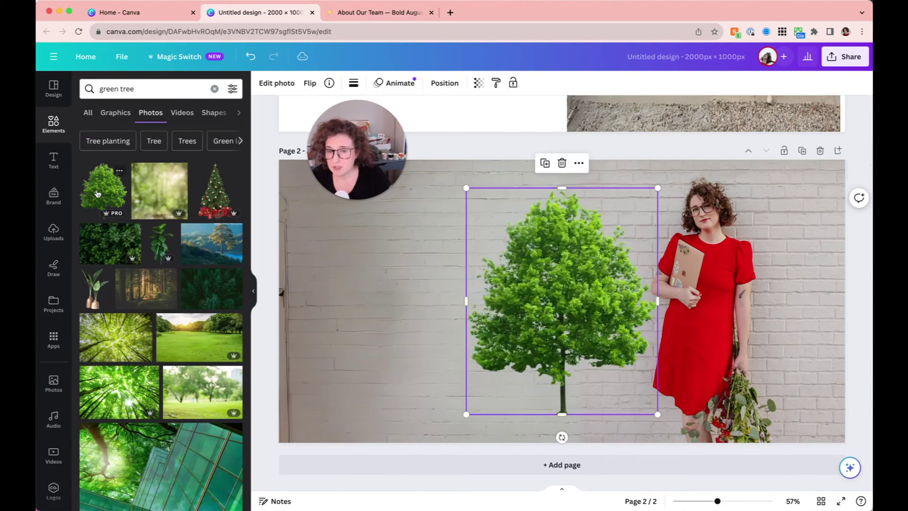
Swap in a recommended tree photo, enlarged along page 2's top-left edge.
left_click_drag(627, 351, 289, 312)
key("Delete")
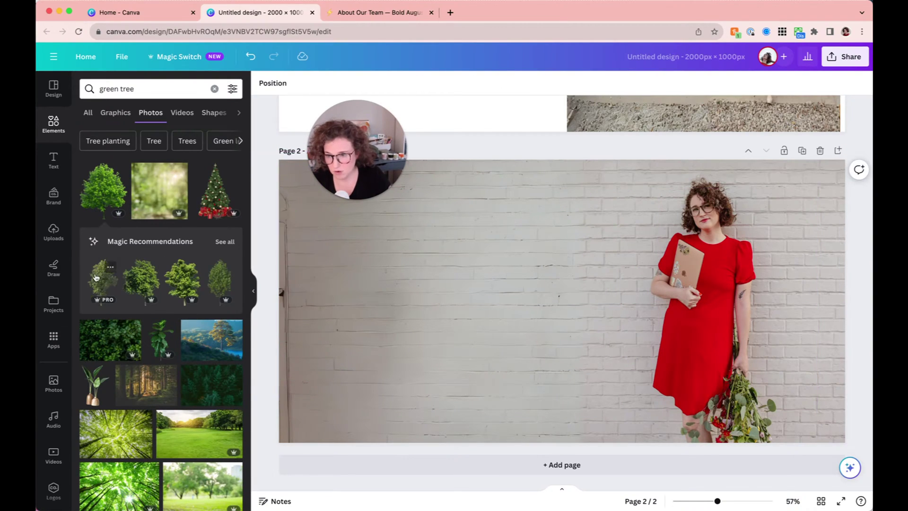
left_click(105, 266)
left_click_drag(578, 270, 278, 236)
left_click_drag(338, 380, 471, 499)
left_click_drag(374, 331, 286, 285)
Check the tree's placement against the brick wall and add a blank third page.
left_click(553, 280)
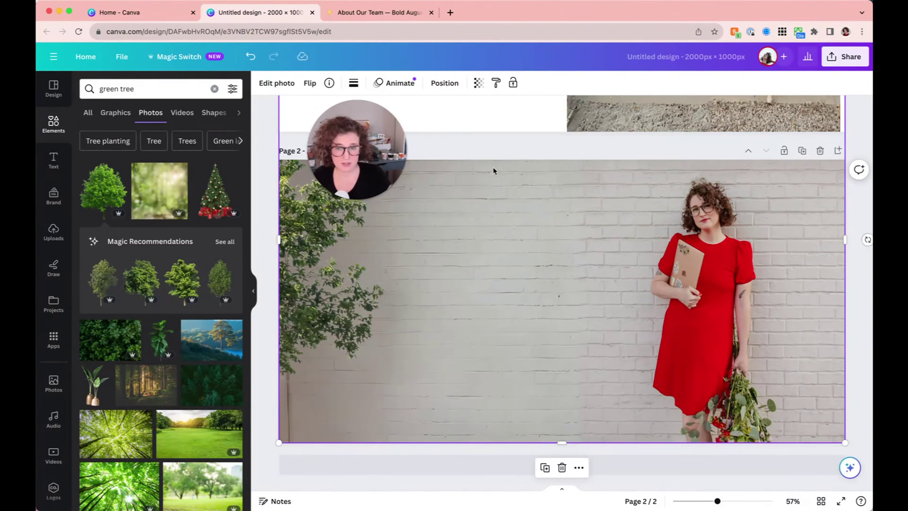
key("Escape")
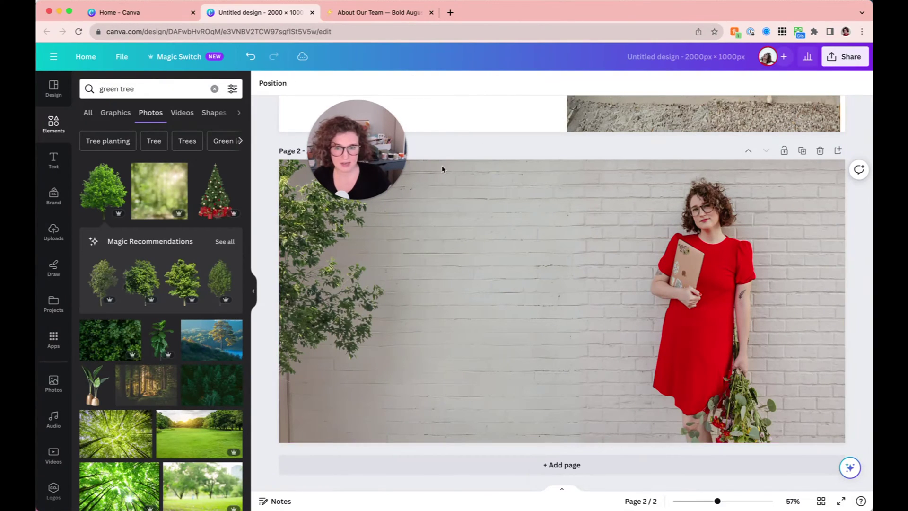
left_click(317, 277)
left_click(266, 239)
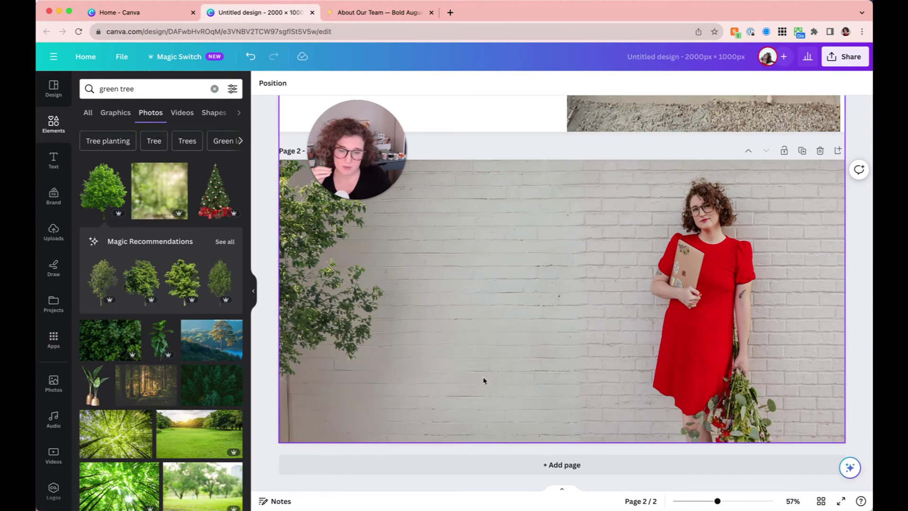
left_click(496, 470)
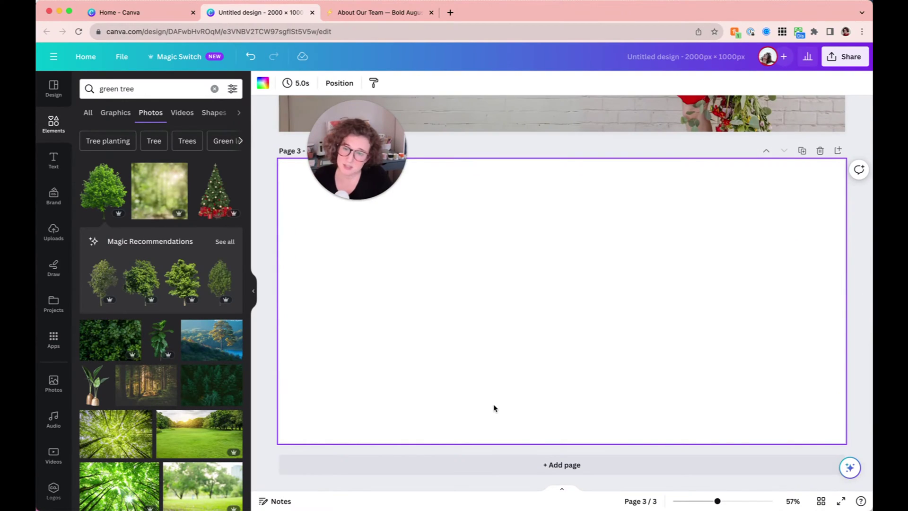
Open the 2023 Bold folder in the side panel and scroll through its photo grid.
scroll(56, 396, "down", 8)
left_click(55, 386)
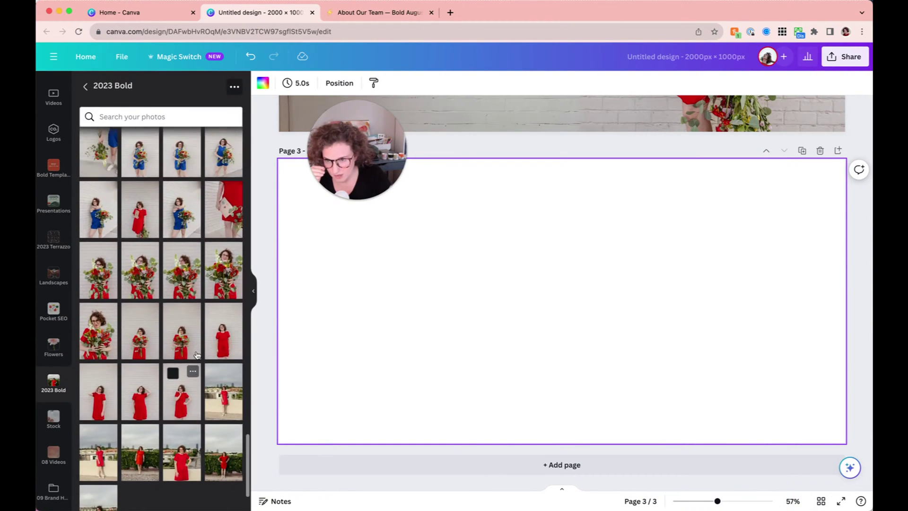
scroll(198, 359, "down", 2)
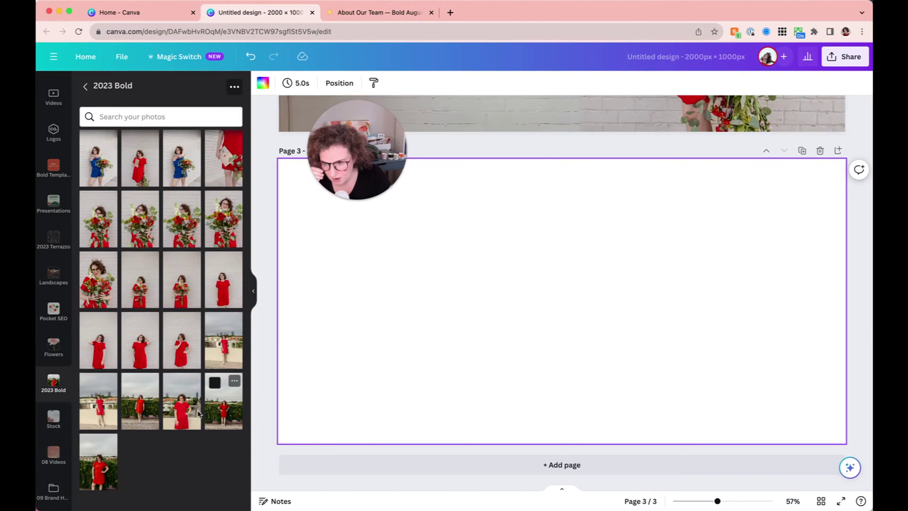
scroll(140, 438, "up", 2)
scroll(140, 438, "up", 15)
scroll(139, 439, "up", 10)
scroll(140, 439, "up", 8)
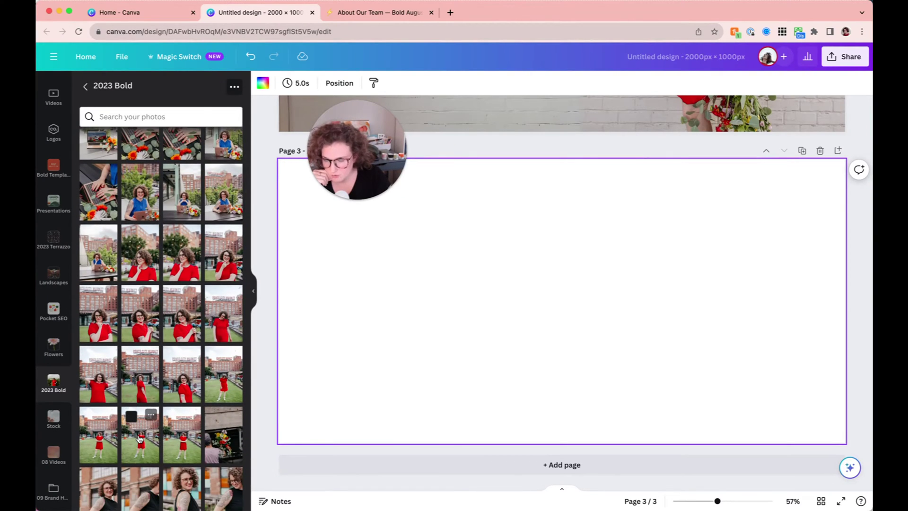
left_click(152, 457)
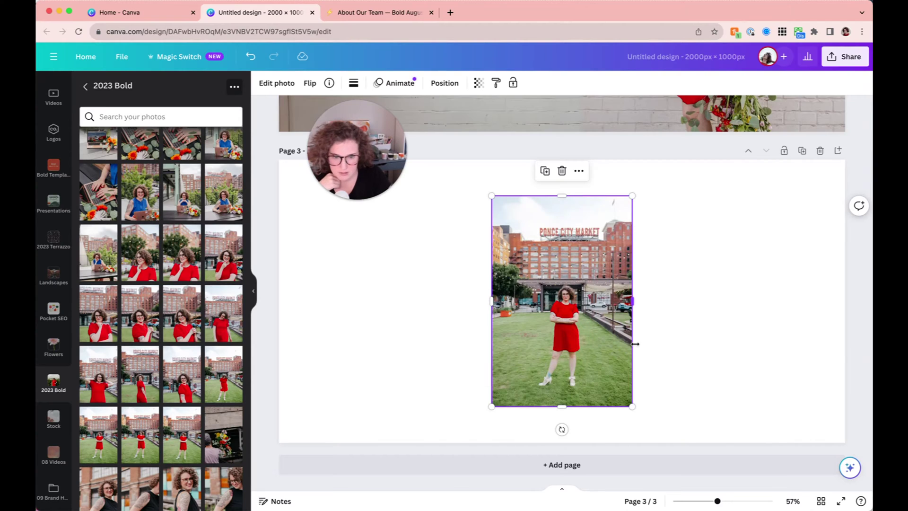
left_click_drag(611, 346, 599, 340)
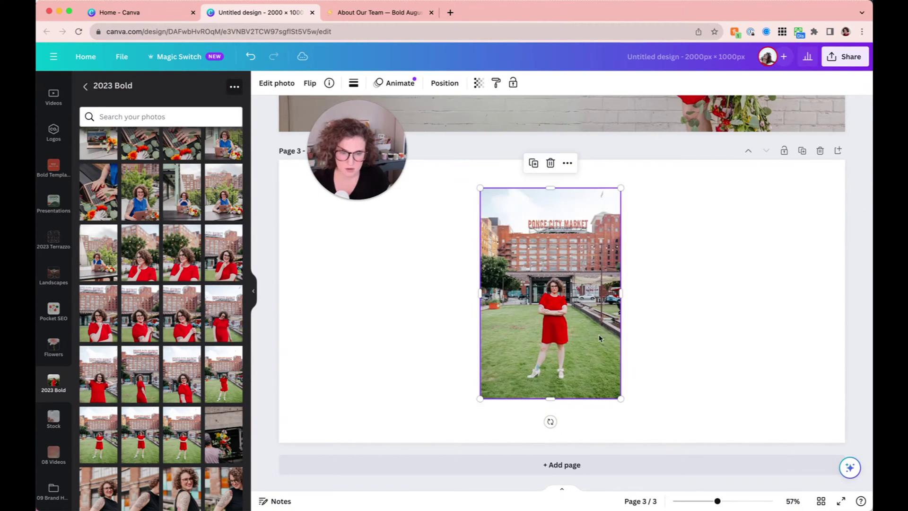
left_click_drag(620, 188, 735, 23)
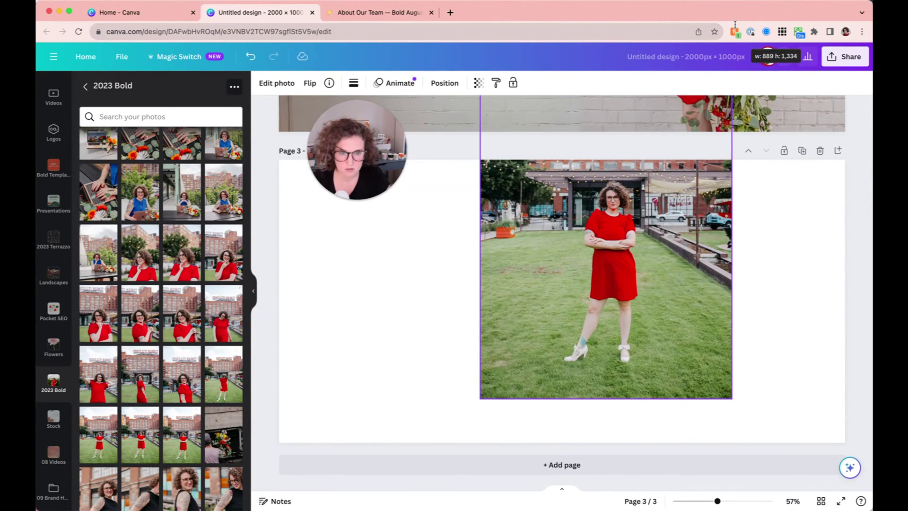
left_click_drag(609, 238, 676, 270)
left_click(277, 83)
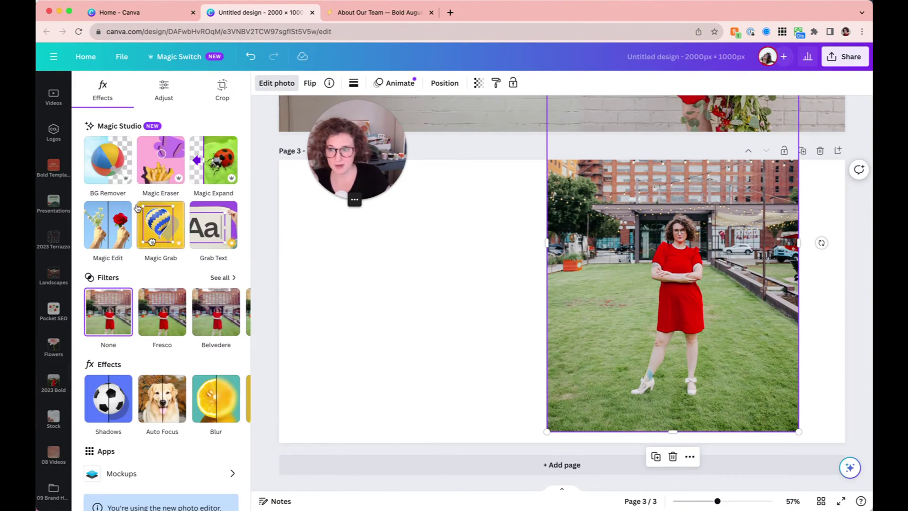
left_click(109, 161)
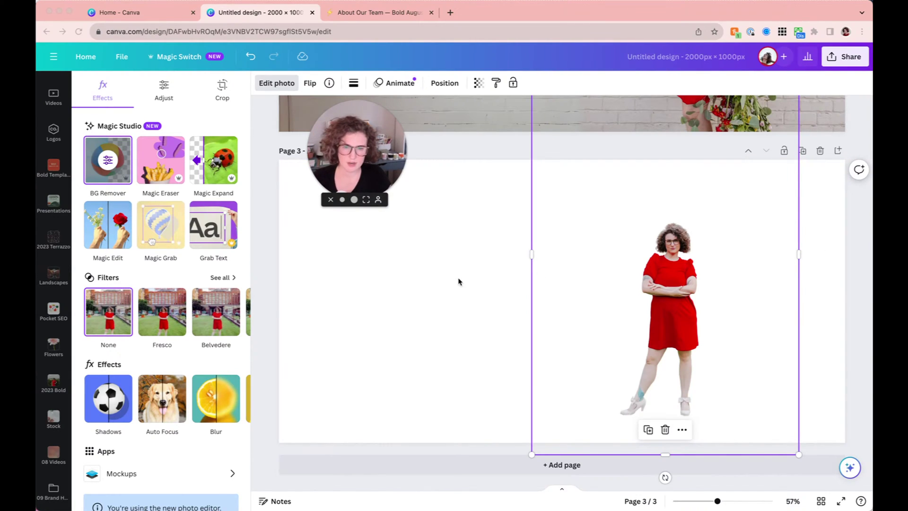
Clear page 3 of the cut-out photo and a trial walking-with-bouquet photo.
key("Delete")
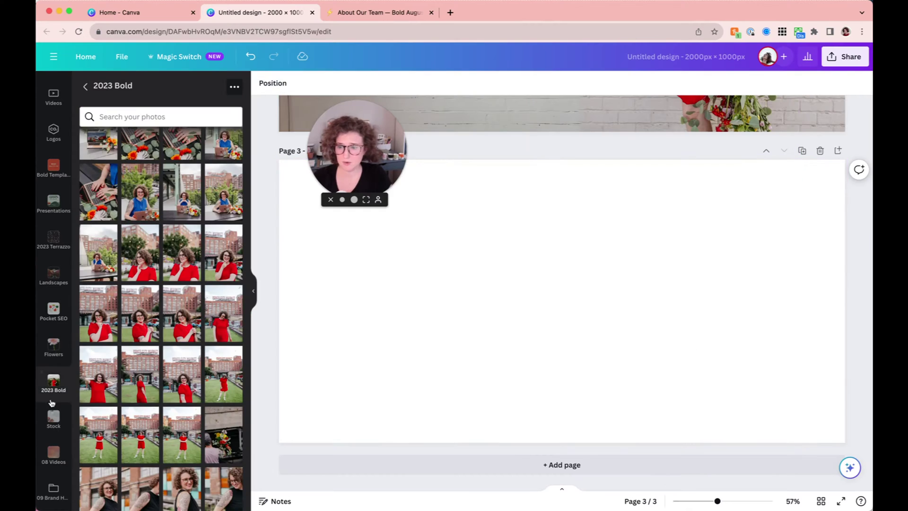
scroll(188, 405, "up", 5)
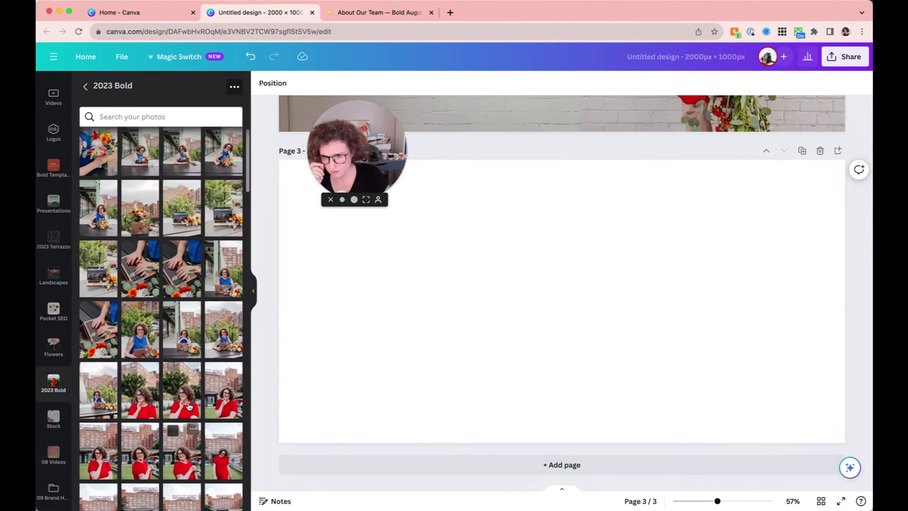
scroll(188, 405, "down", 15)
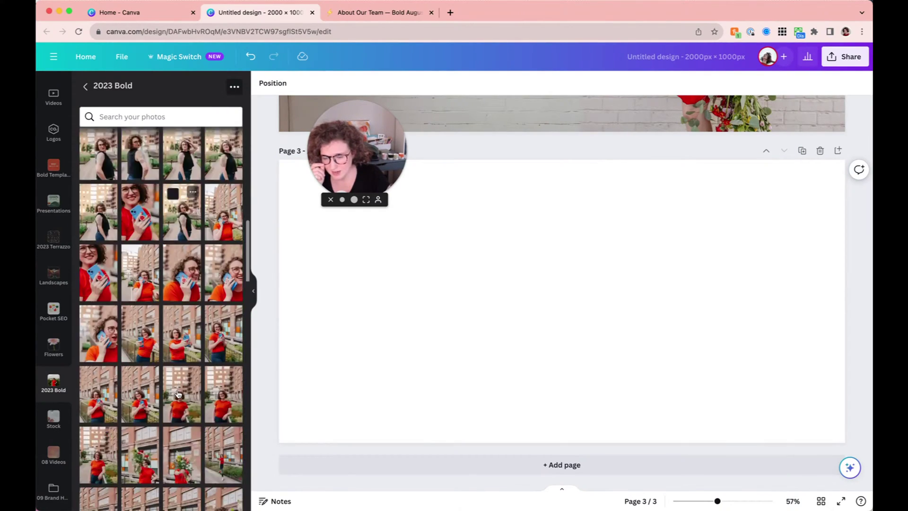
scroll(178, 379, "down", 2)
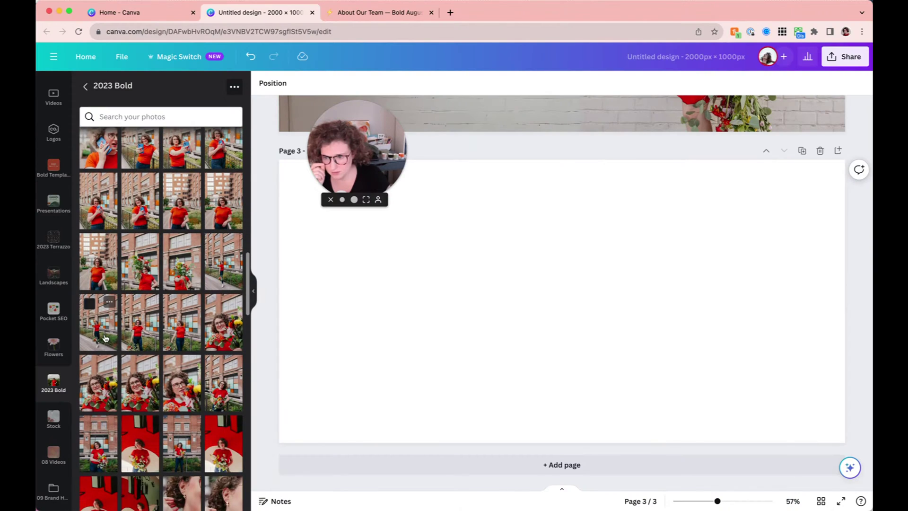
left_click(99, 321)
key("Delete")
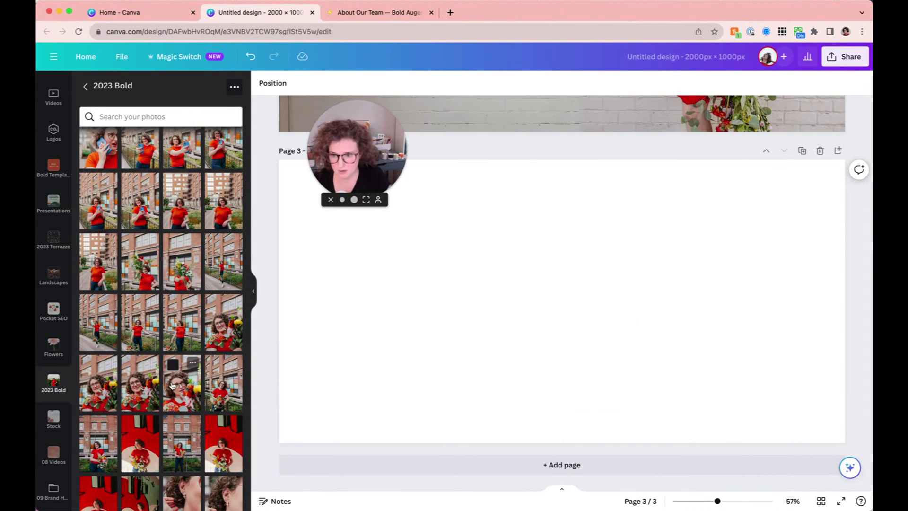
Add the blue-dress portrait to page 3 and remove its background with BG Remover.
scroll(171, 386, "down", 8)
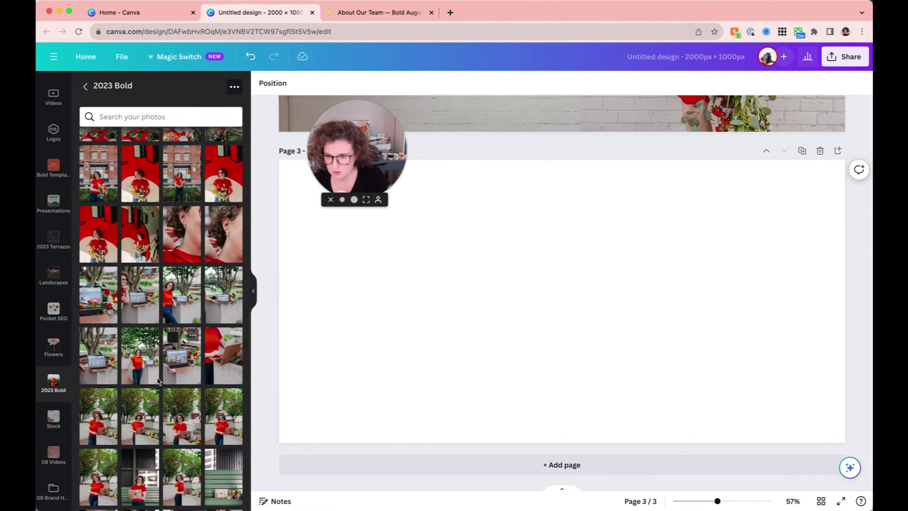
scroll(158, 382, "down", 15)
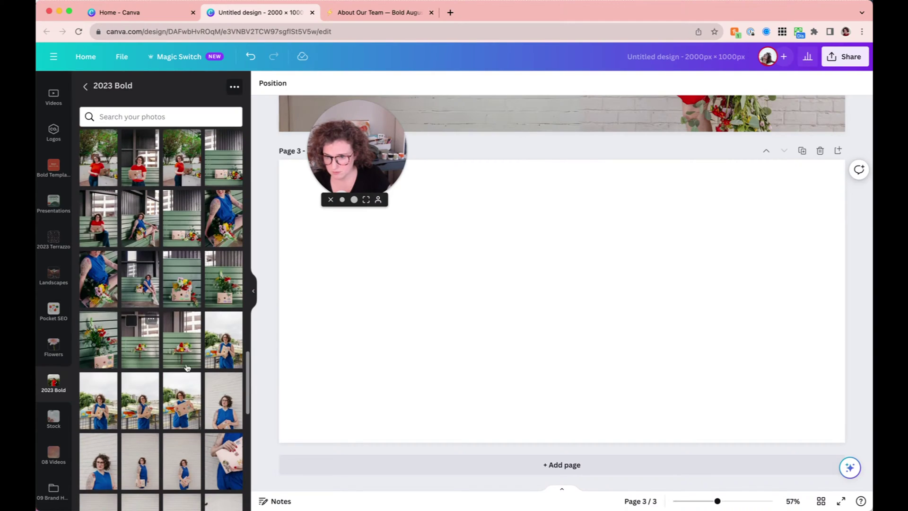
left_click(210, 358)
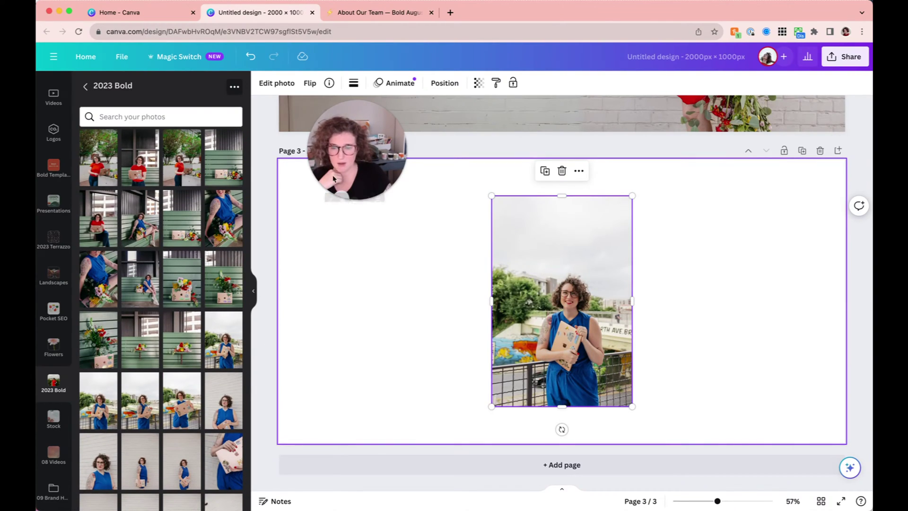
left_click(274, 84)
left_click(108, 159)
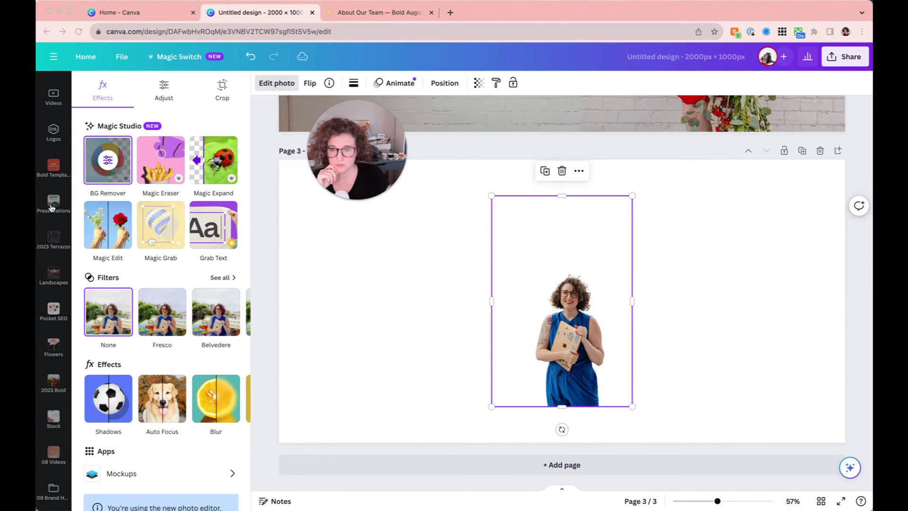
scroll(68, 125, "up", 5)
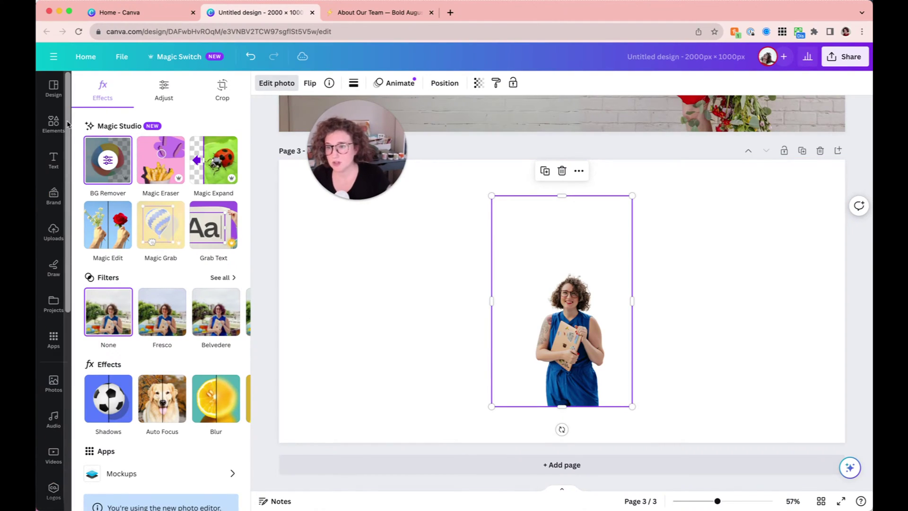
Search Elements for 'white brick' and set a brick photo as page 3's background.
left_click(54, 102)
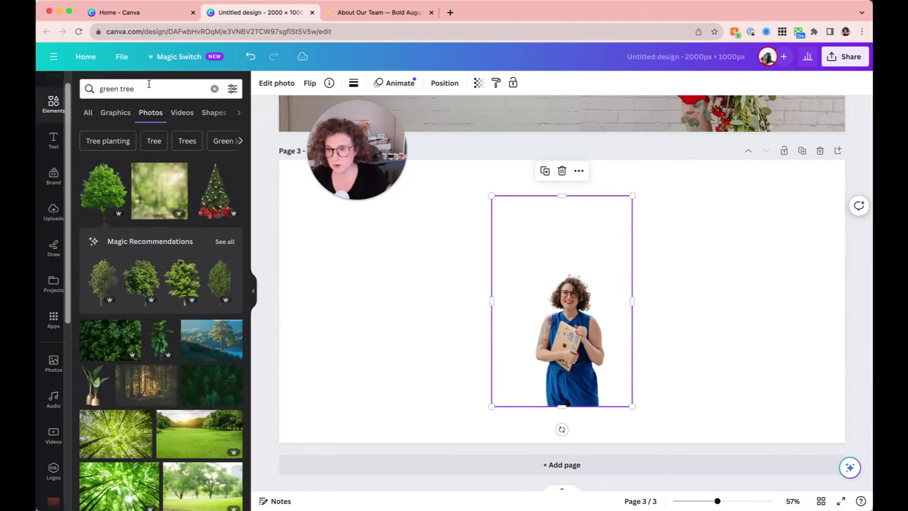
double_click(142, 89)
triple_click(142, 88)
type("white brick")
key("Return")
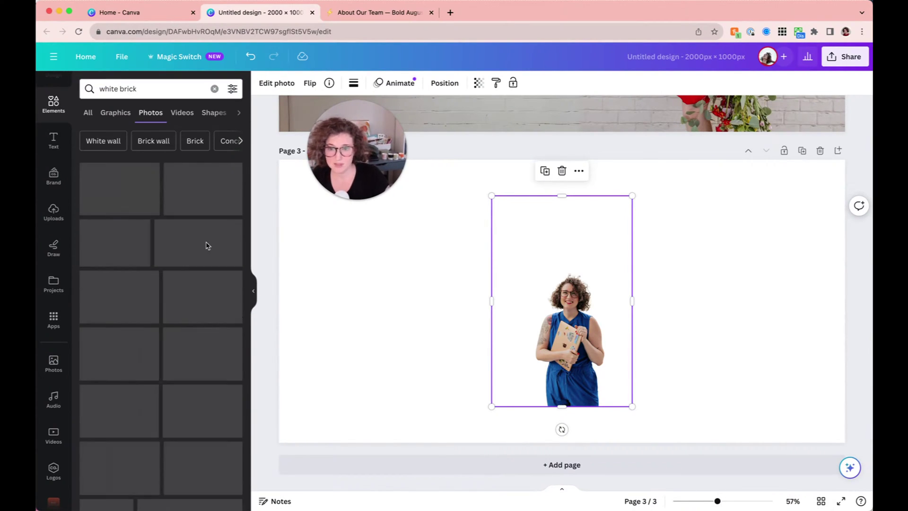
left_click_drag(126, 197, 573, 368)
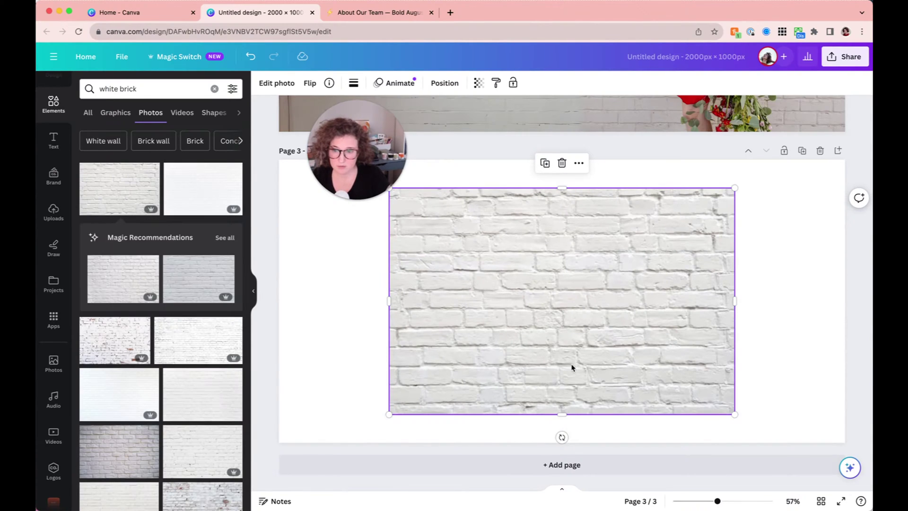
left_click(191, 348)
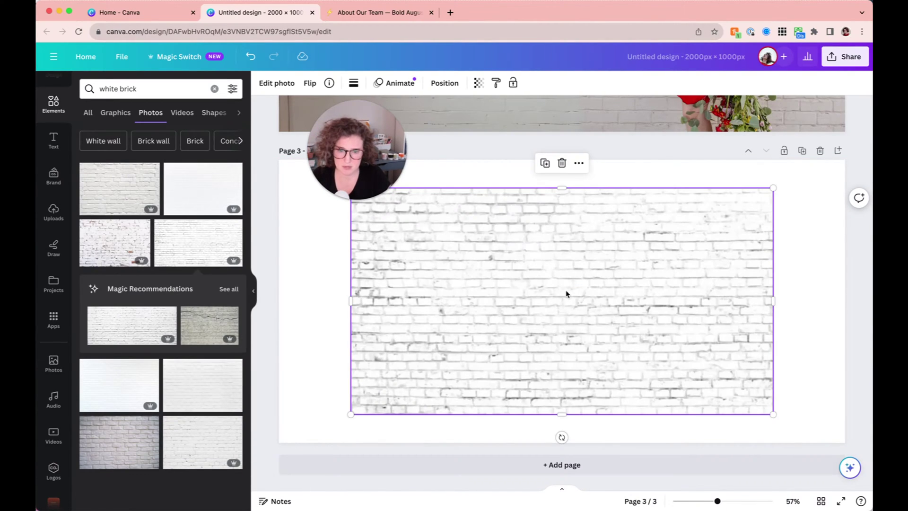
key("super+z")
key("super+z")
left_click_drag(172, 392, 495, 294)
right_click(524, 290)
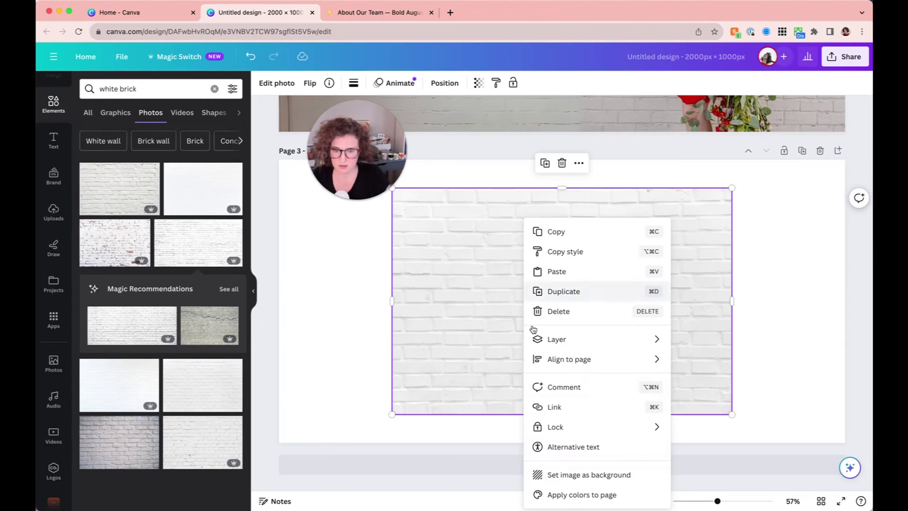
left_click(577, 476)
Enlarge the cut-out woman and move her to the right side of the page.
left_click_drag(575, 337, 604, 373)
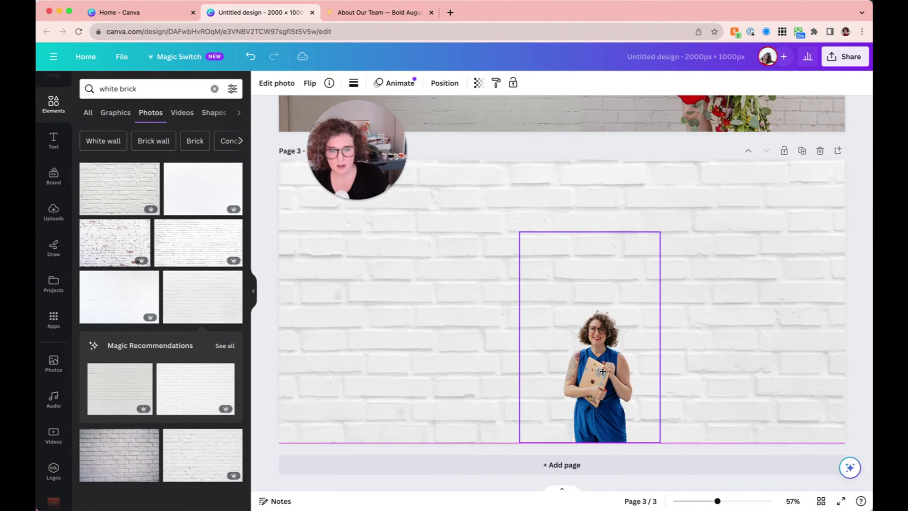
left_click_drag(660, 233, 802, 82)
left_click_drag(645, 285, 676, 284)
Replace the background with a lighter white brick photo, then compare with the Squarespace About Our Team page.
left_click(374, 359)
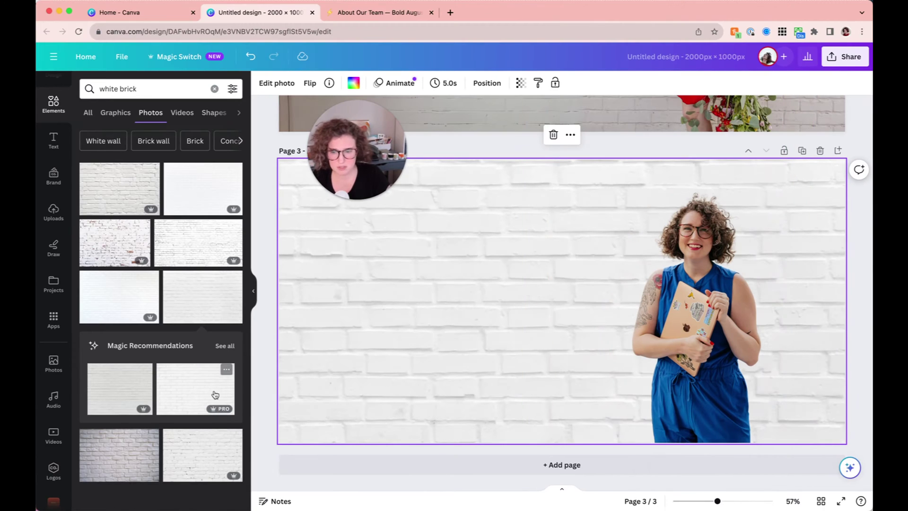
scroll(215, 394, "down", 2)
left_click(131, 246)
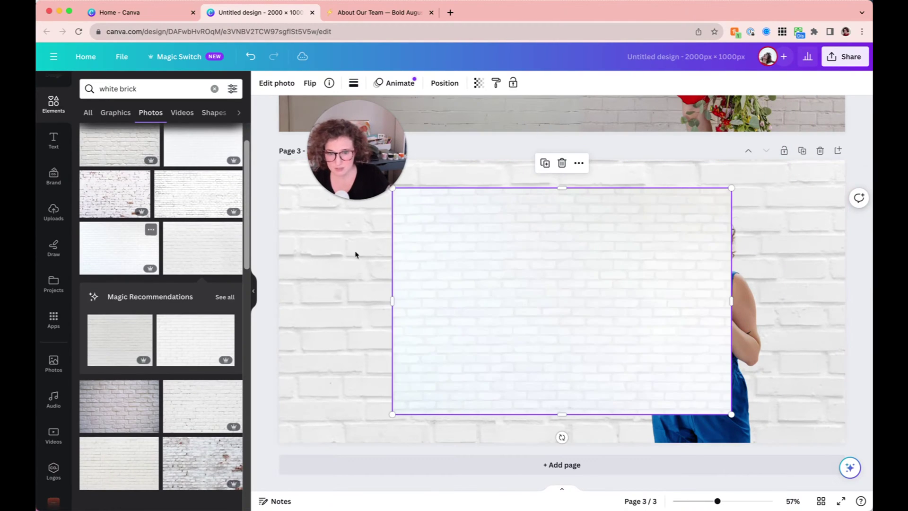
right_click(492, 291)
left_click(526, 479)
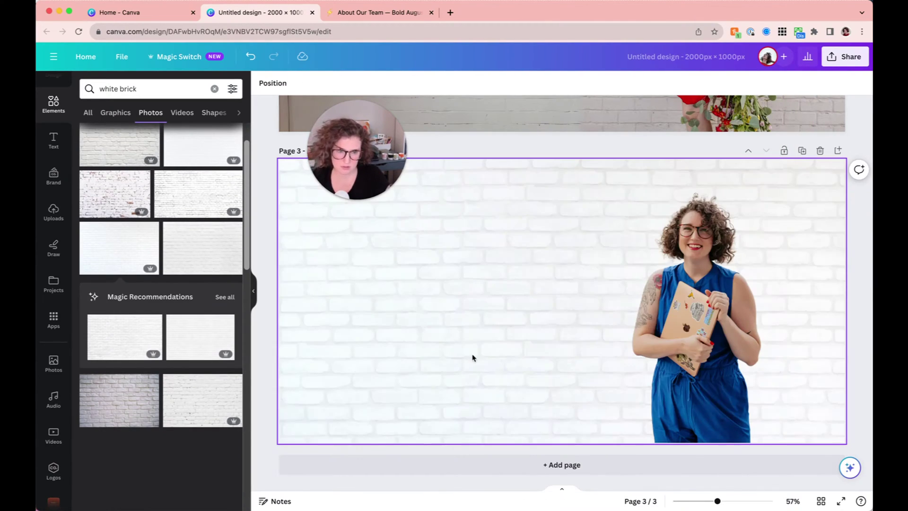
left_click(672, 317)
left_click(510, 325)
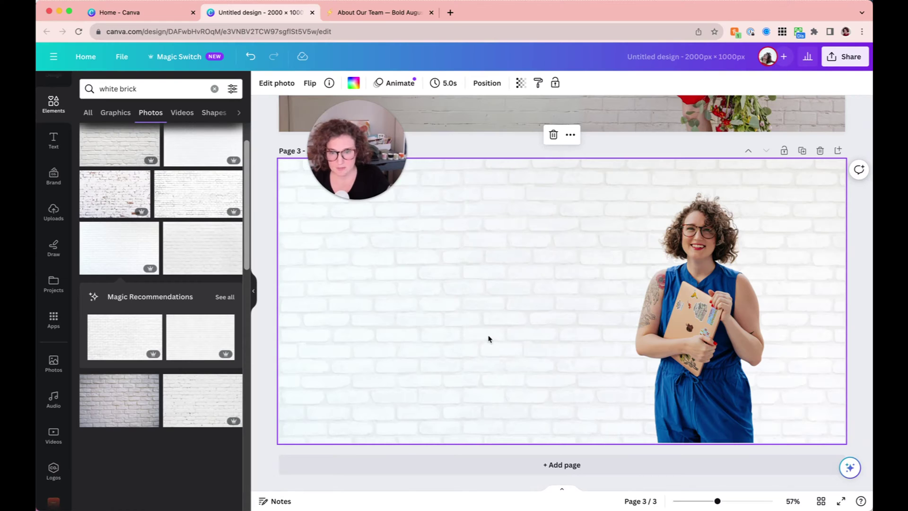
left_click(360, 13)
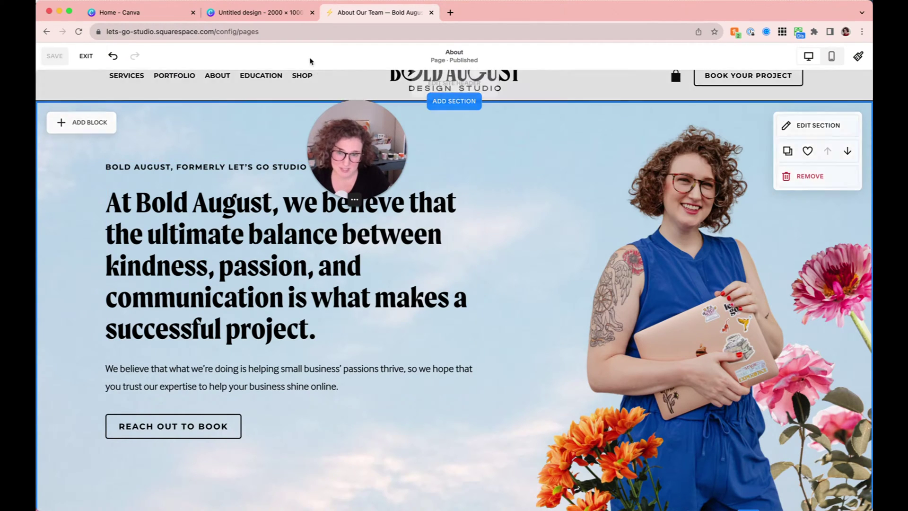
left_click(270, 12)
Add the left-aligned heading 'Space for Text Over Here on the Left' on the page's left side.
type("text")
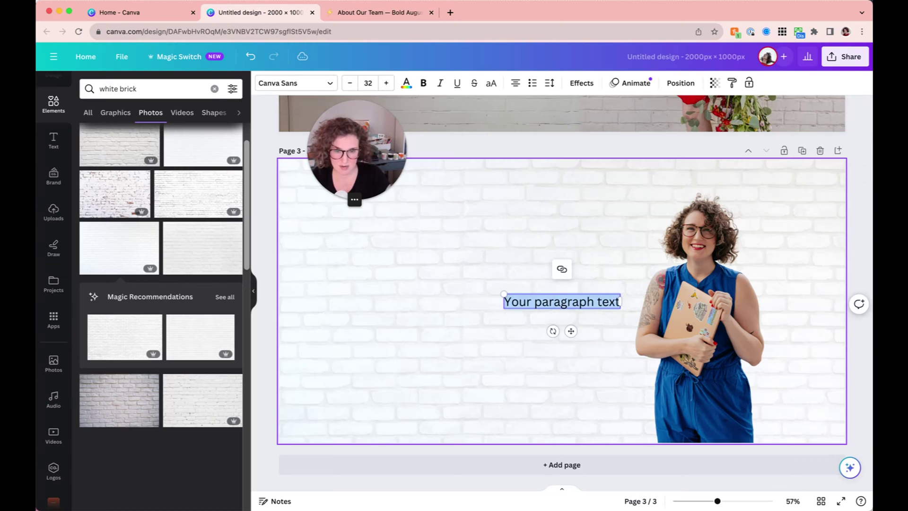
type("Space for Text")
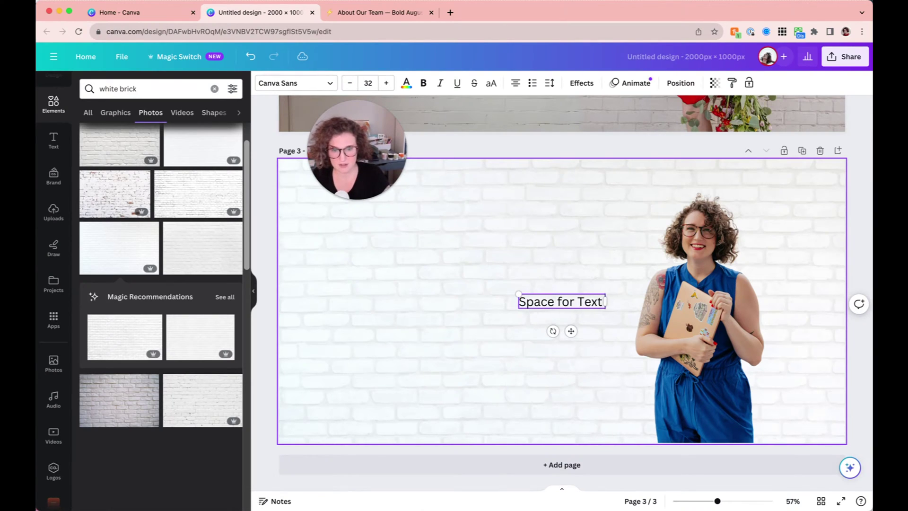
type(" Over Here on the Left")
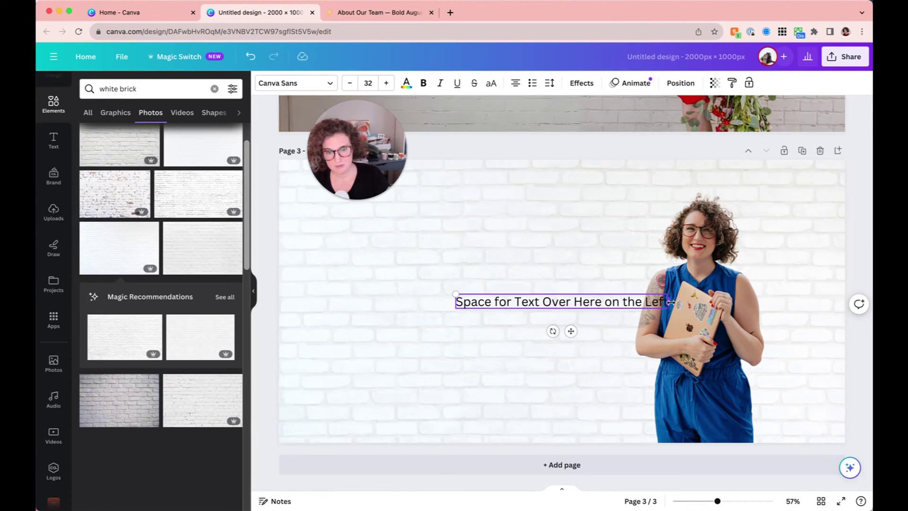
left_click_drag(668, 301, 553, 316)
key("super+shift+l")
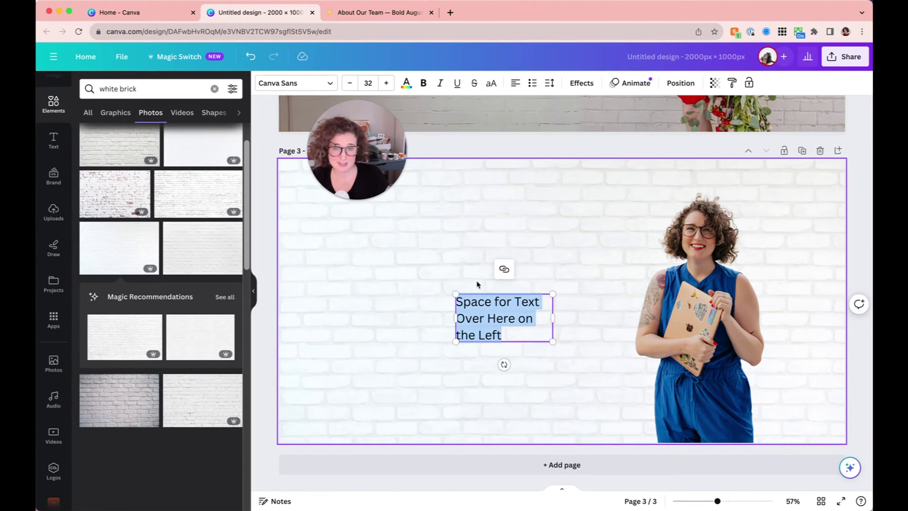
left_click(470, 271)
left_click_drag(488, 339, 334, 283)
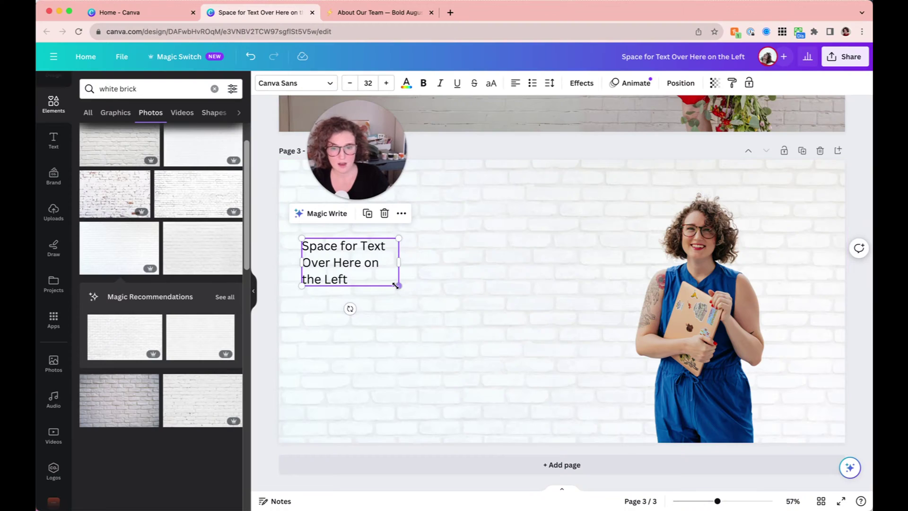
left_click_drag(399, 285, 538, 355)
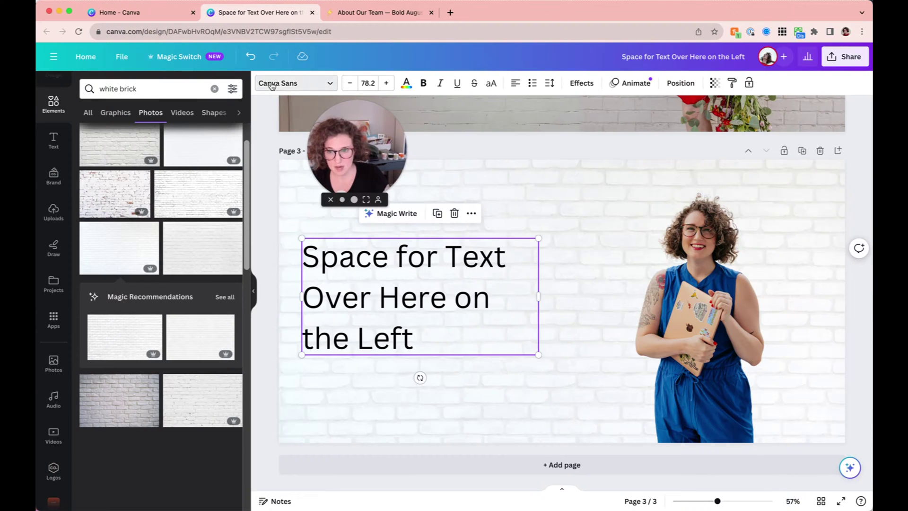
Change the heading font to Moret and enlarge it further.
left_click(293, 83)
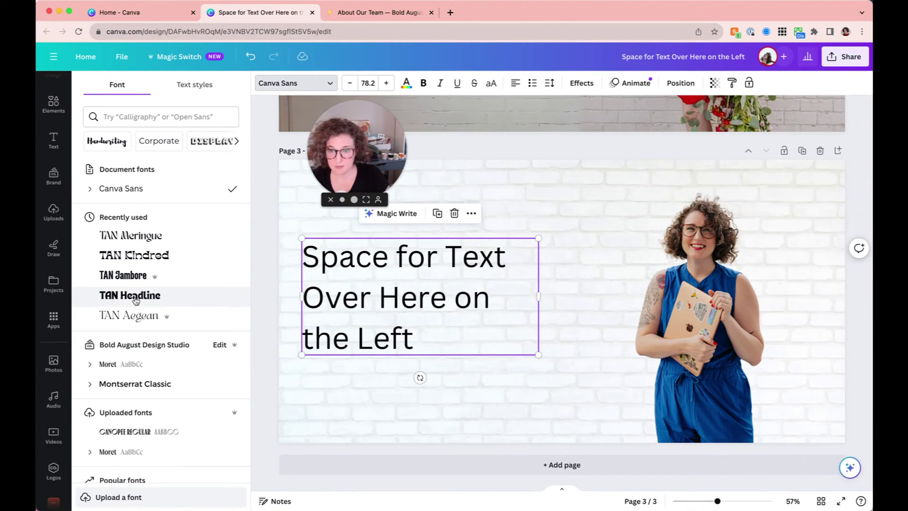
scroll(135, 301, "down", 3)
left_click(108, 372)
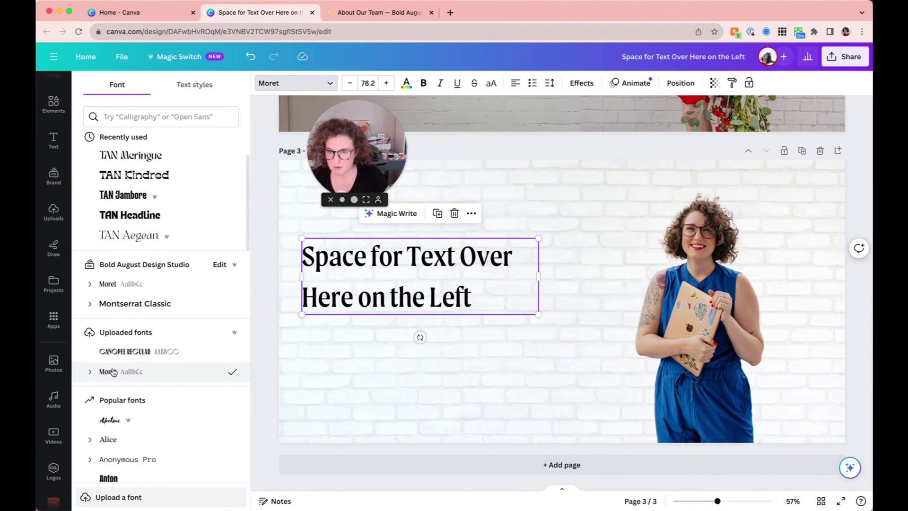
left_click_drag(538, 314, 592, 331)
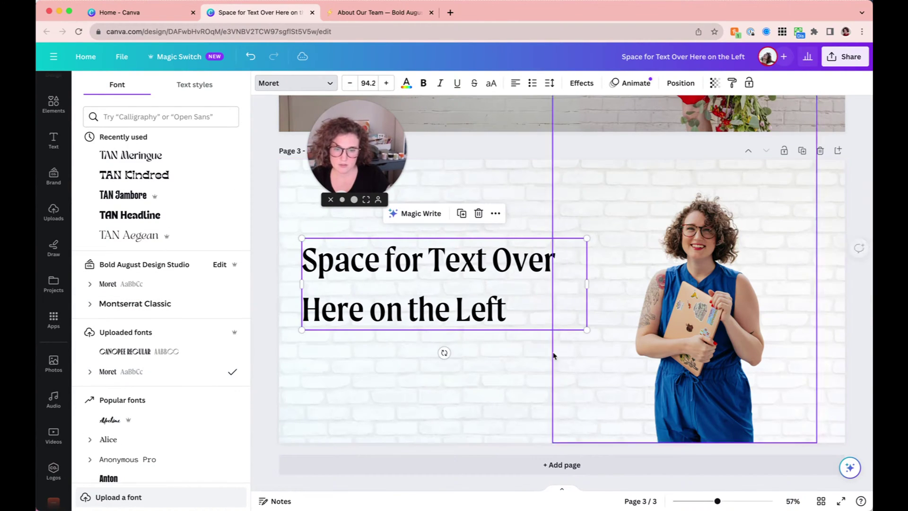
left_click(427, 395)
Duplicate page 3 and replace the new page 4's background with a red brick photo.
left_click(803, 150)
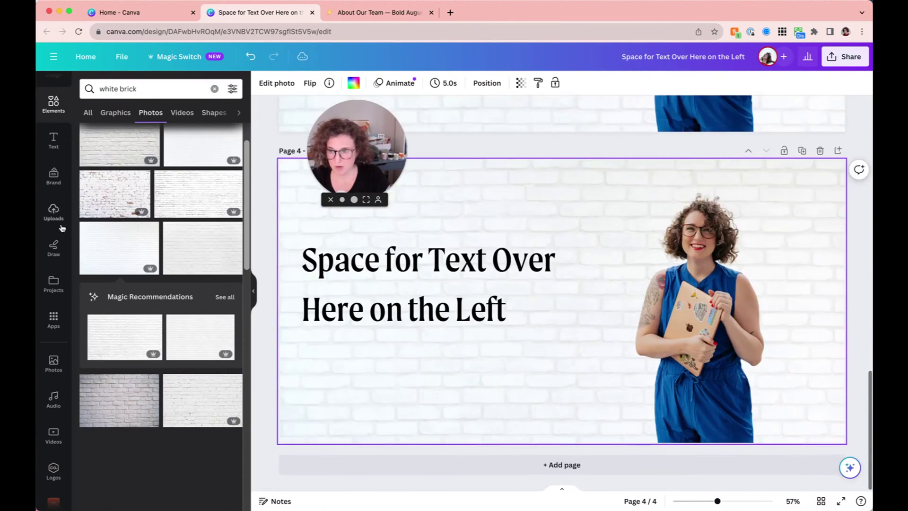
scroll(55, 290, "up", 1)
scroll(55, 289, "down", 2)
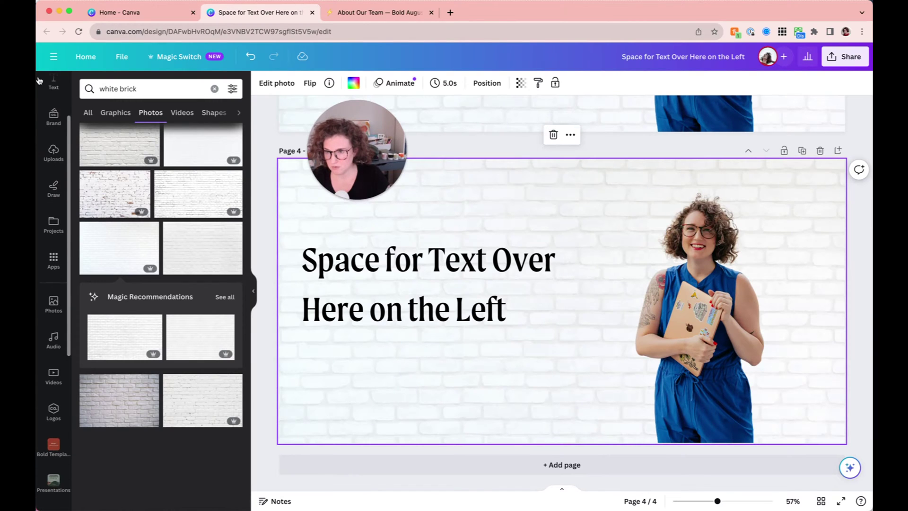
left_click_drag(121, 90, 100, 90)
key("BackSpace")
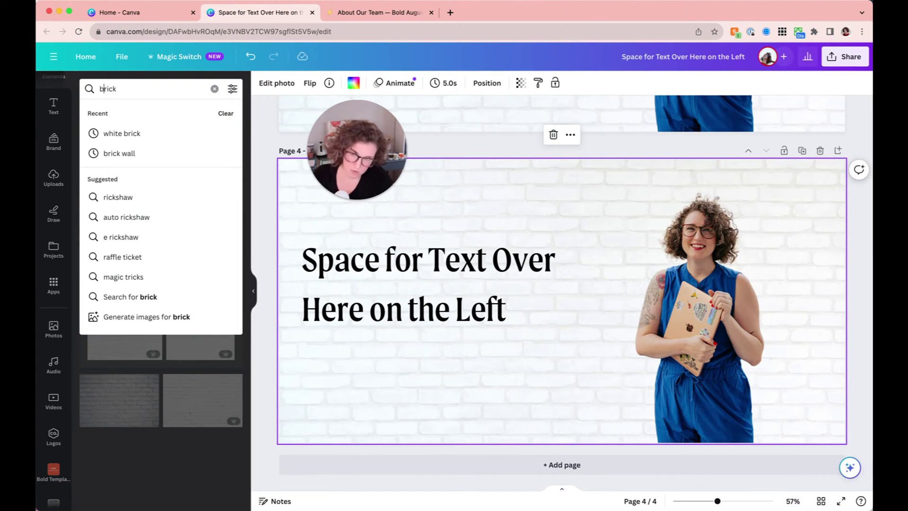
key("Return")
left_click(119, 188)
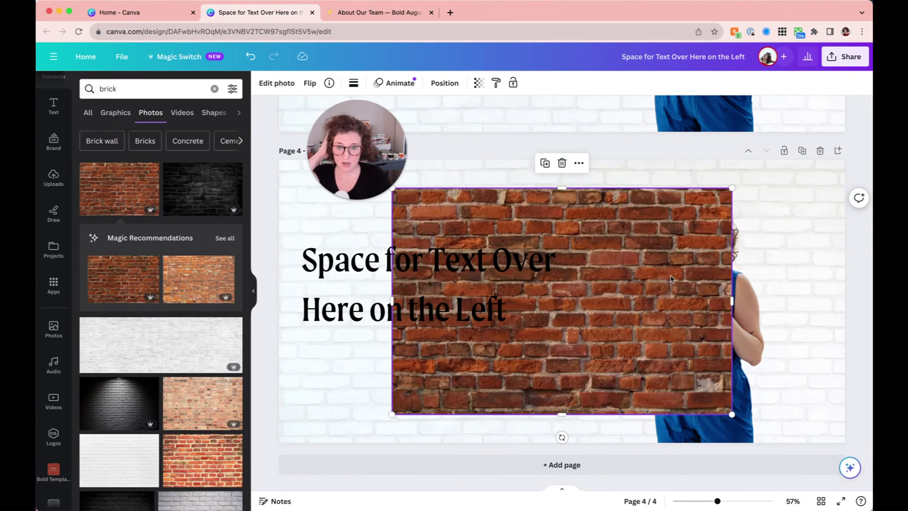
right_click(649, 249)
left_click(678, 474)
Recolour the page 4 heading white.
left_click(397, 267)
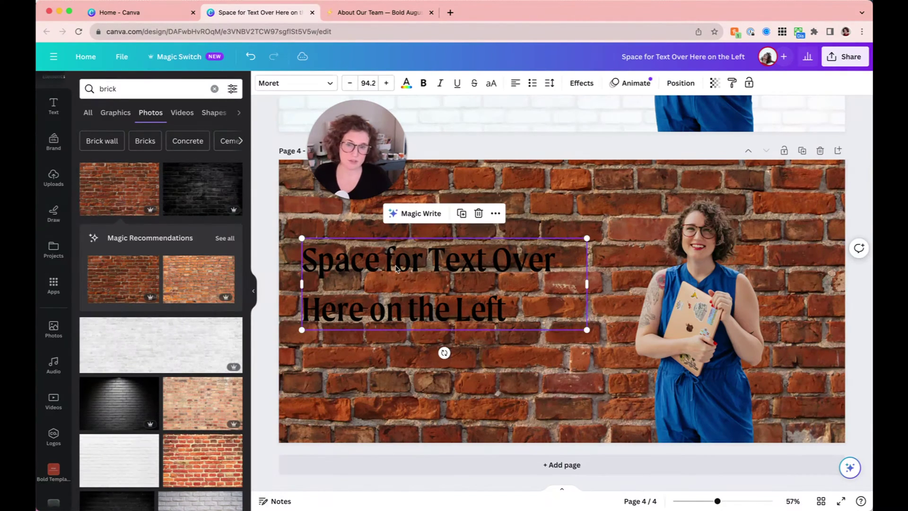
left_click(407, 83)
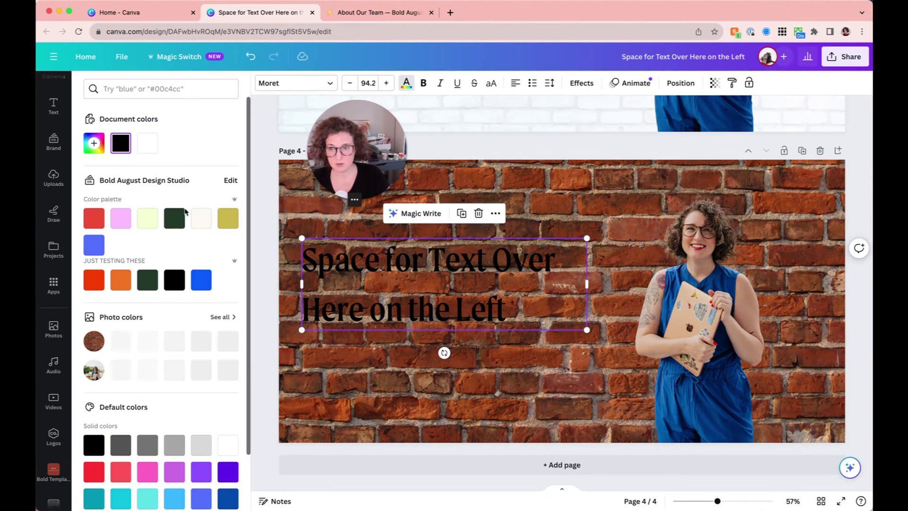
left_click(149, 145)
left_click(374, 417)
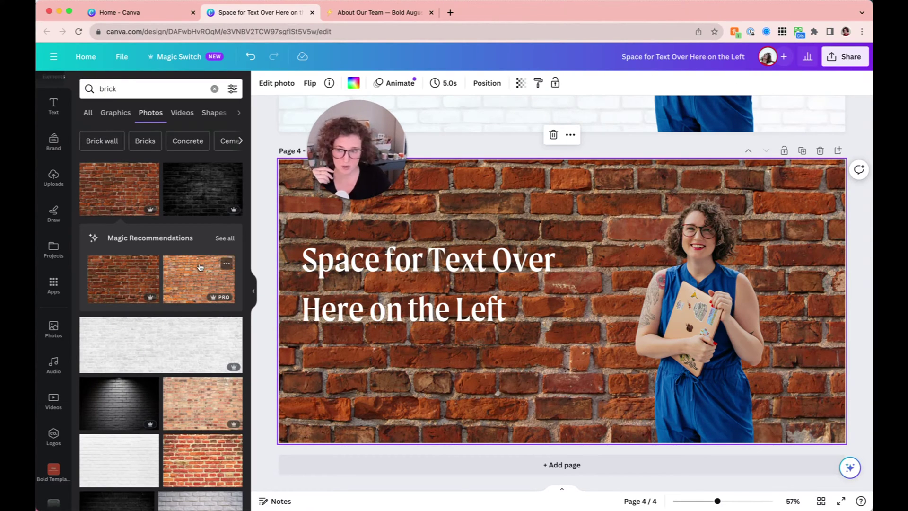
Add a gradient graphic from an Elements search for 'gradient' and set both its colours to black.
double_click(103, 87)
type("g")
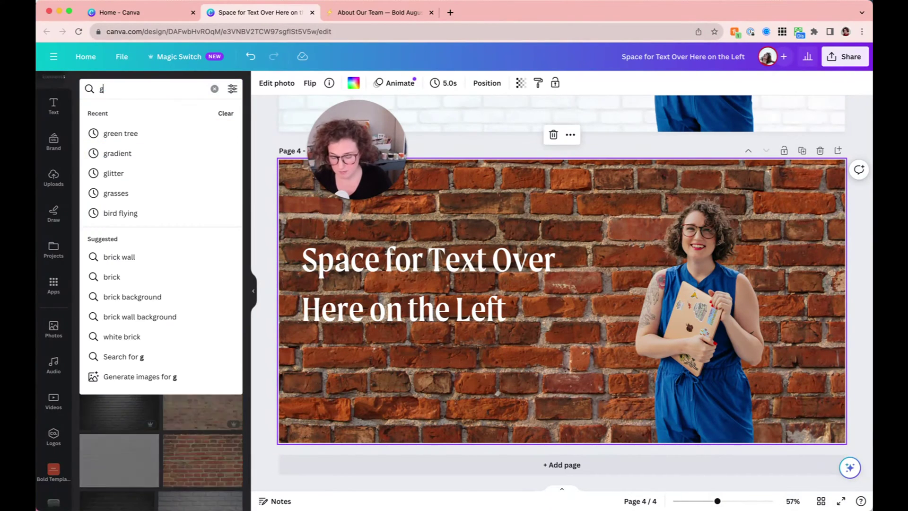
type("radient")
key("Return")
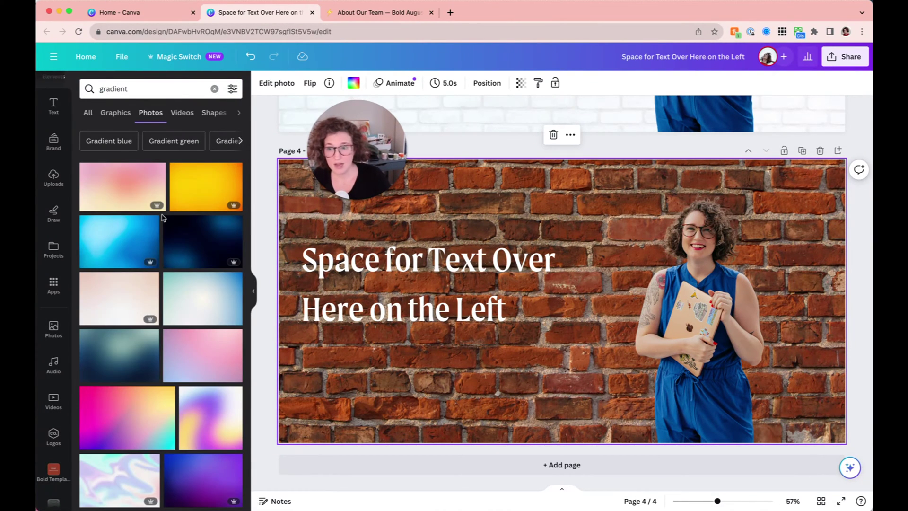
left_click(121, 116)
left_click(212, 264)
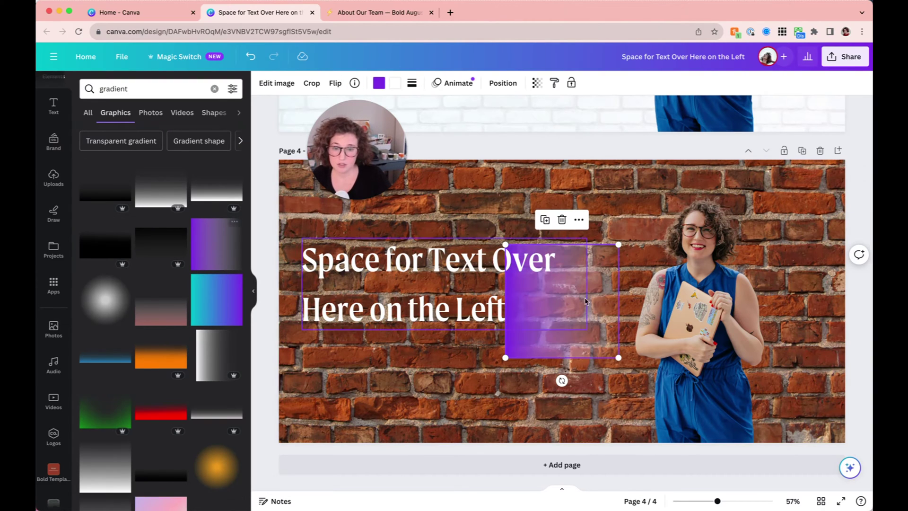
left_click(379, 84)
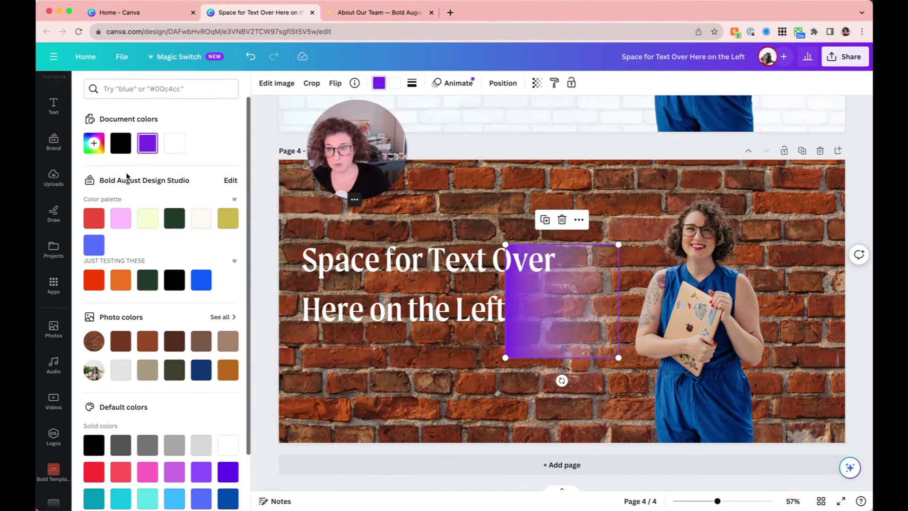
left_click(121, 143)
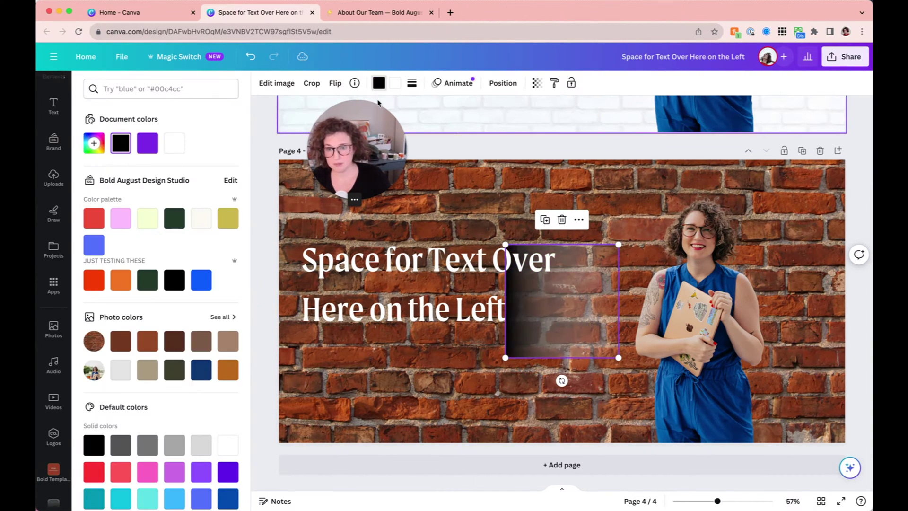
left_click(120, 144)
Stretch the gradient over the left half of the page and set its transparency to 56.
left_click_drag(592, 306, 367, 222)
left_click_drag(391, 272, 691, 496)
left_click_drag(440, 391, 425, 328)
left_click(537, 84)
left_click_drag(534, 122, 495, 123)
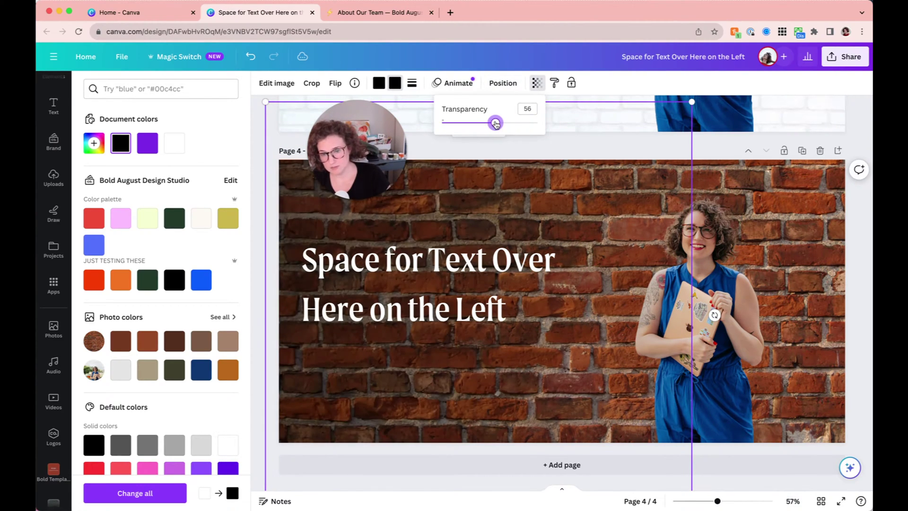
left_click(833, 235)
Delete the brick background photo and search Elements photos for 'shrubbery'.
key("Delete")
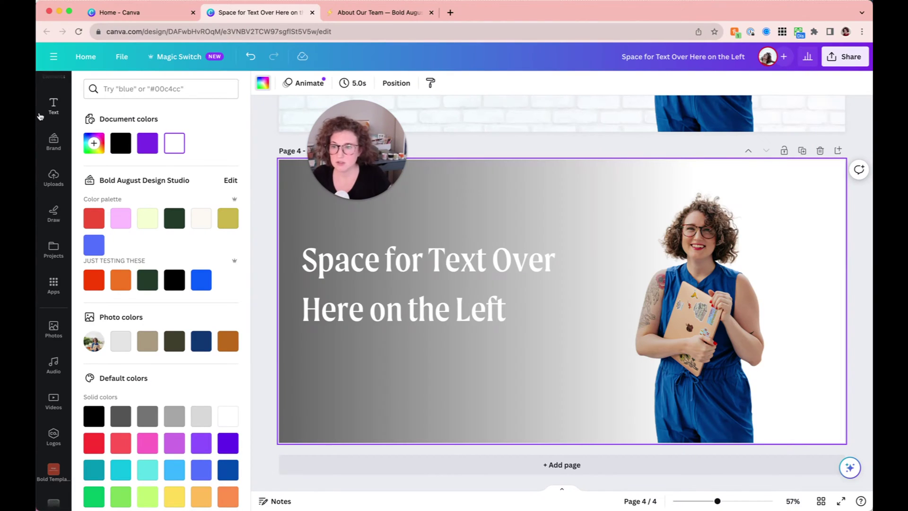
scroll(53, 108, "up", 1)
left_click(49, 99)
left_click(142, 88)
type("s")
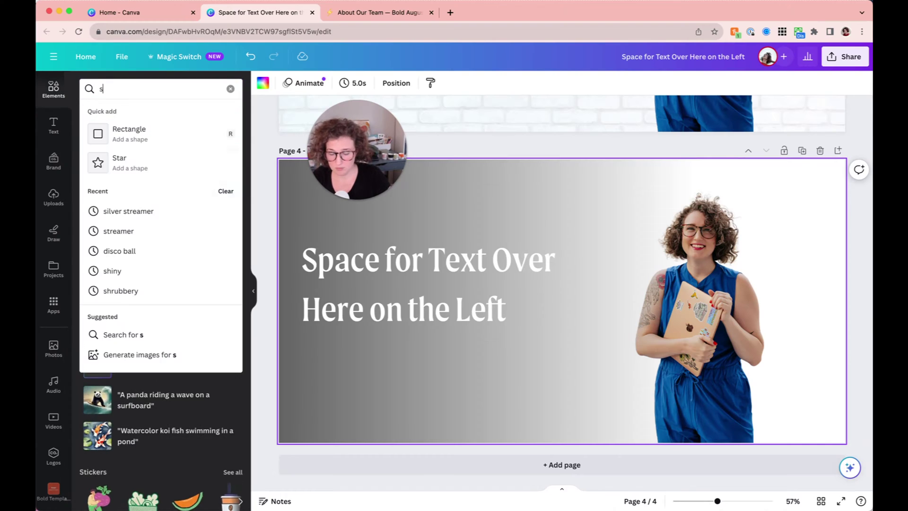
type("hrubbery")
left_click(128, 217)
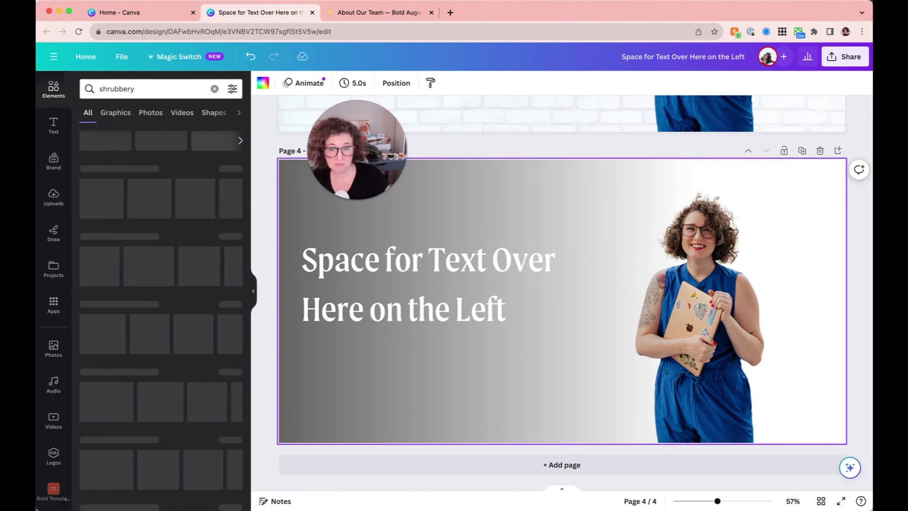
left_click(229, 235)
Set a shrubbery photo as page 4's background.
left_click(208, 199)
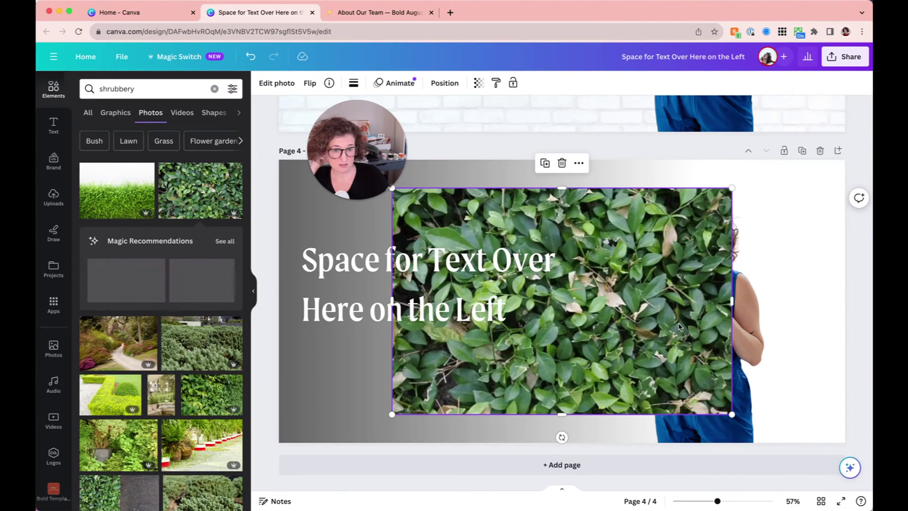
key("Delete")
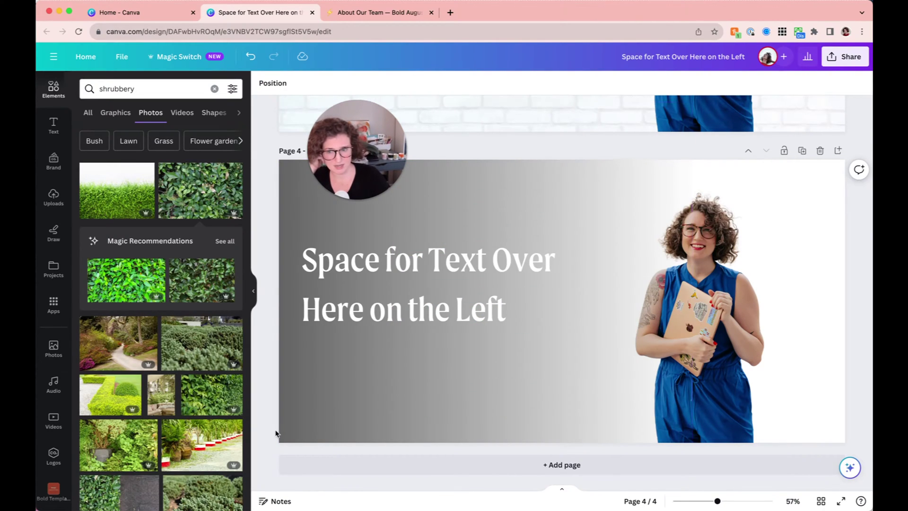
left_click(213, 368)
right_click(616, 219)
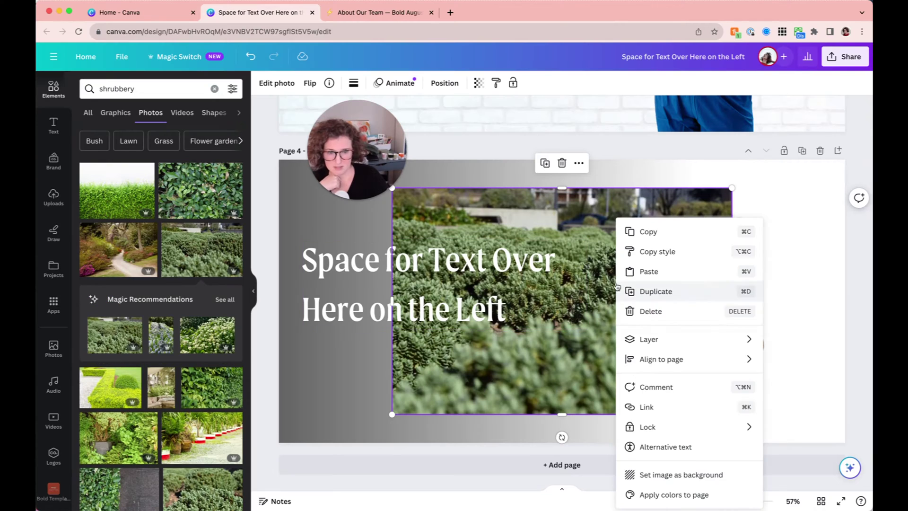
left_click(662, 481)
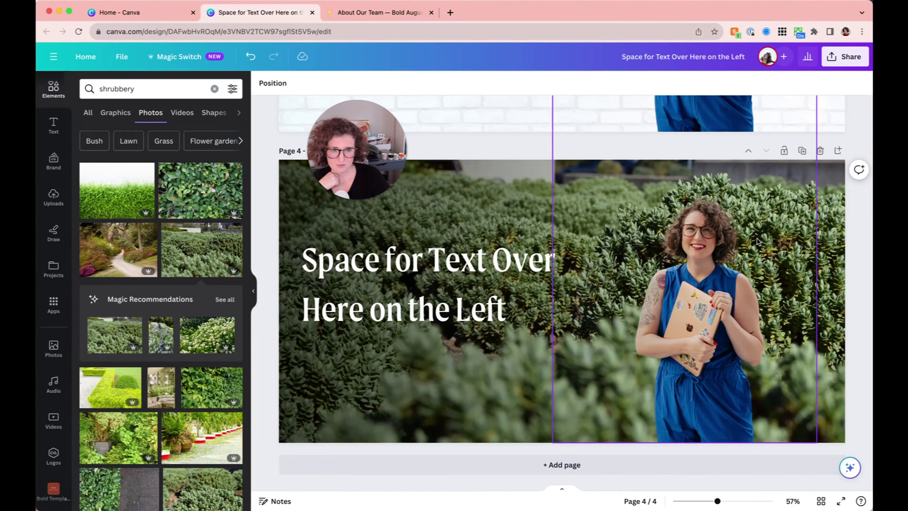
Replace the background with the yellow-green shrub photo.
scroll(207, 354, "down", 10)
scroll(203, 359, "down", 1)
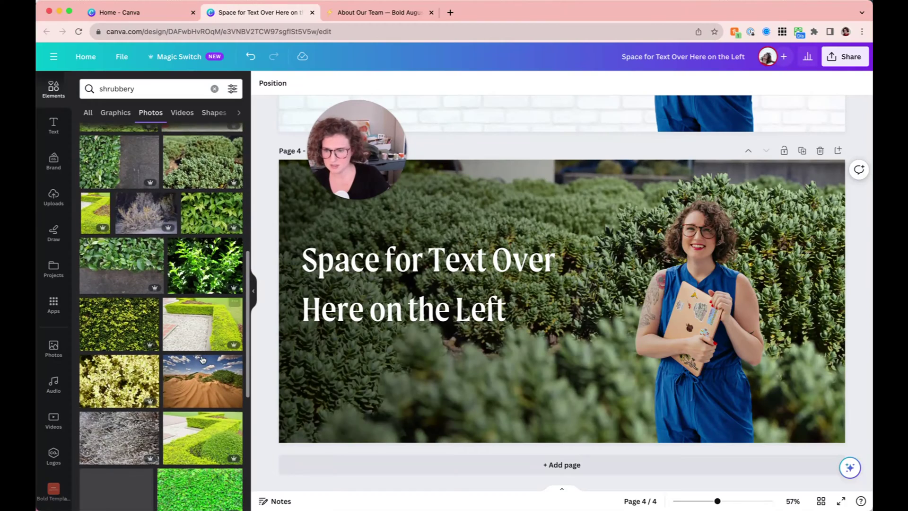
left_click(118, 326)
right_click(696, 284)
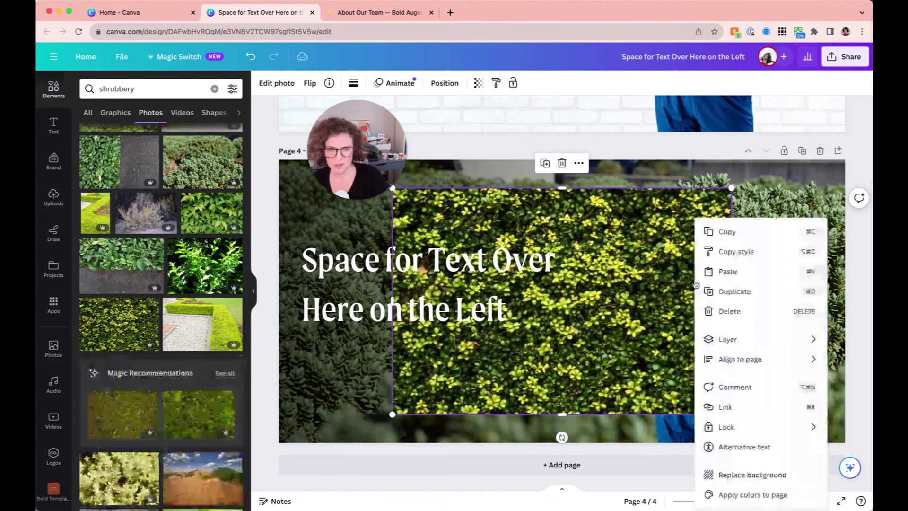
left_click(731, 474)
left_click(829, 191)
left_click(700, 312)
Go up to page 1 and delete its red-dress hedge photo.
left_click(463, 240)
scroll(469, 227, "up", 5)
scroll(477, 323, "up", 8)
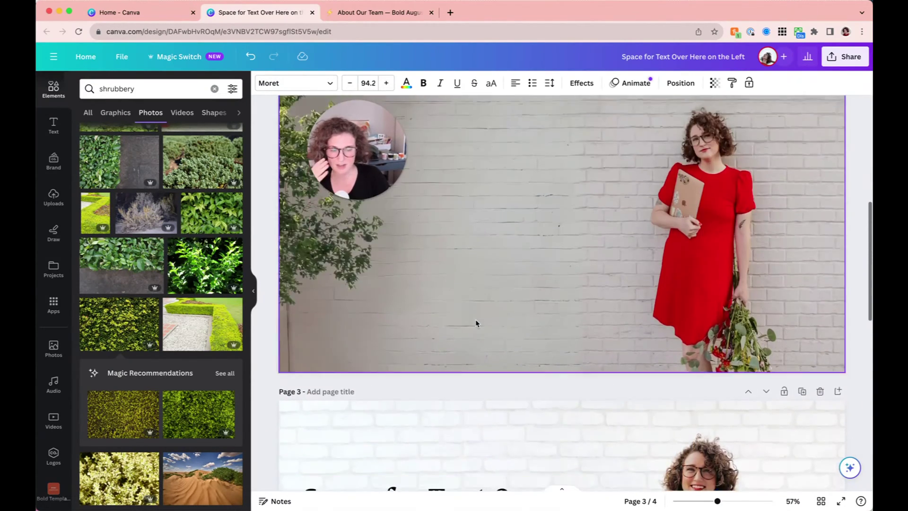
scroll(619, 303, "down", 1)
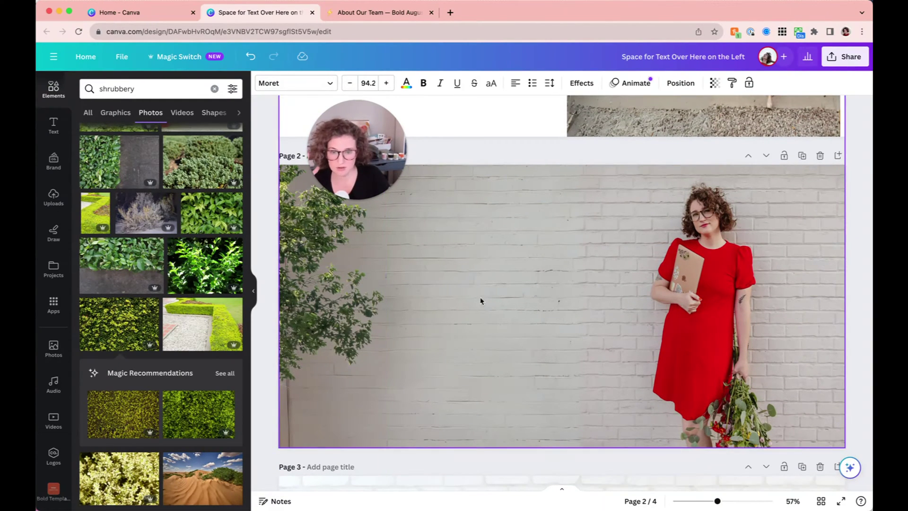
scroll(531, 394, "up", 6)
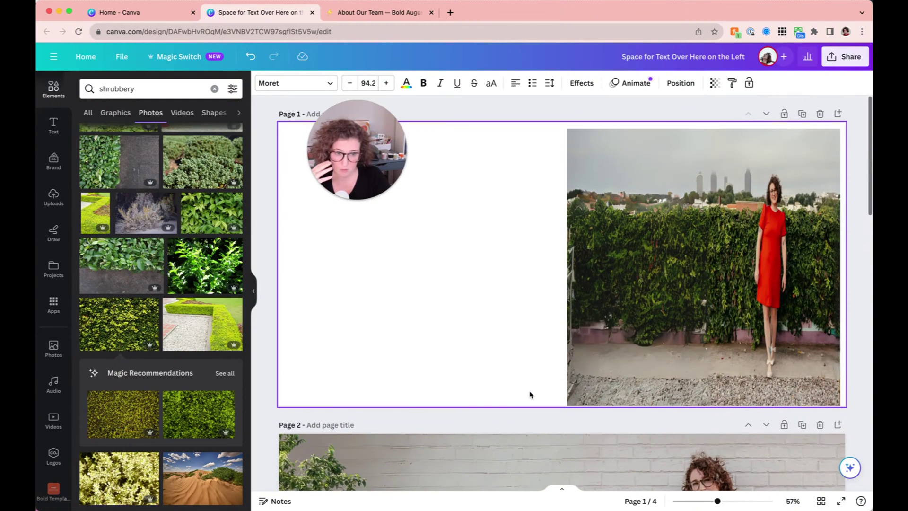
left_click(646, 287)
left_click_drag(646, 287, 597, 282)
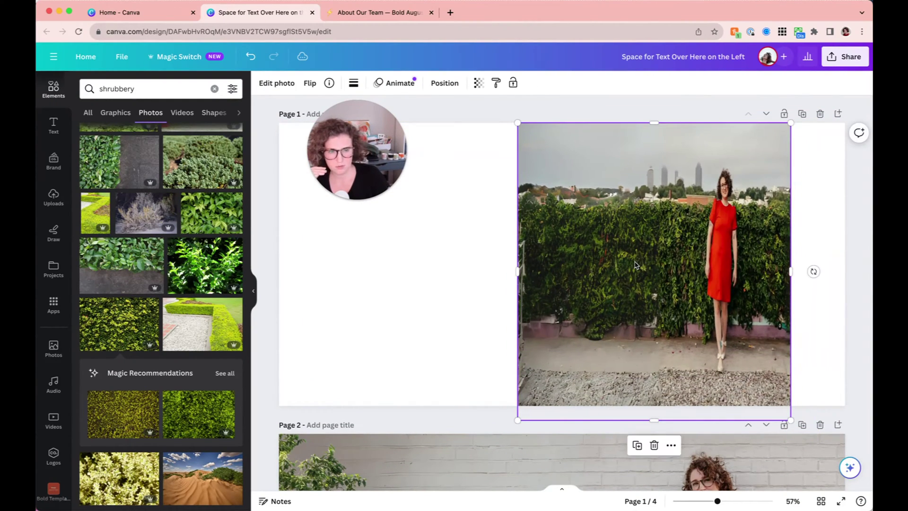
key("Delete")
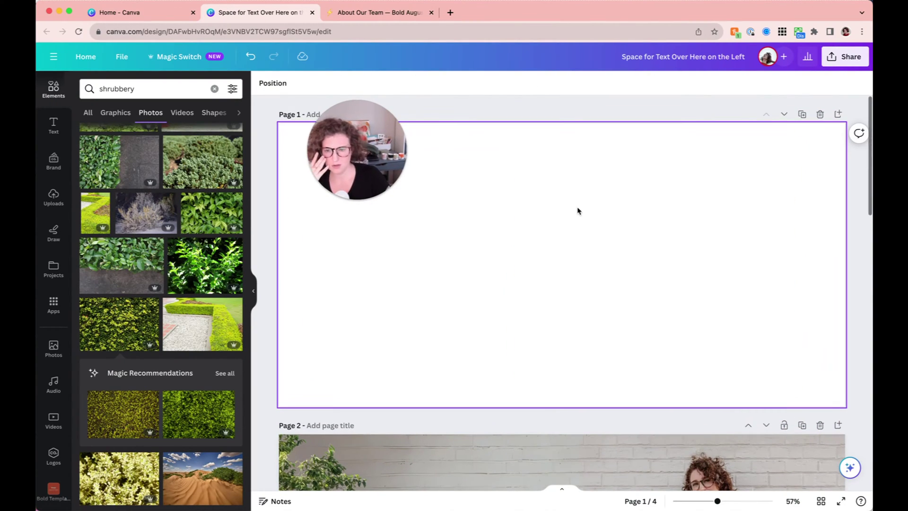
scroll(578, 211, "down", 3)
scroll(578, 210, "up", 3)
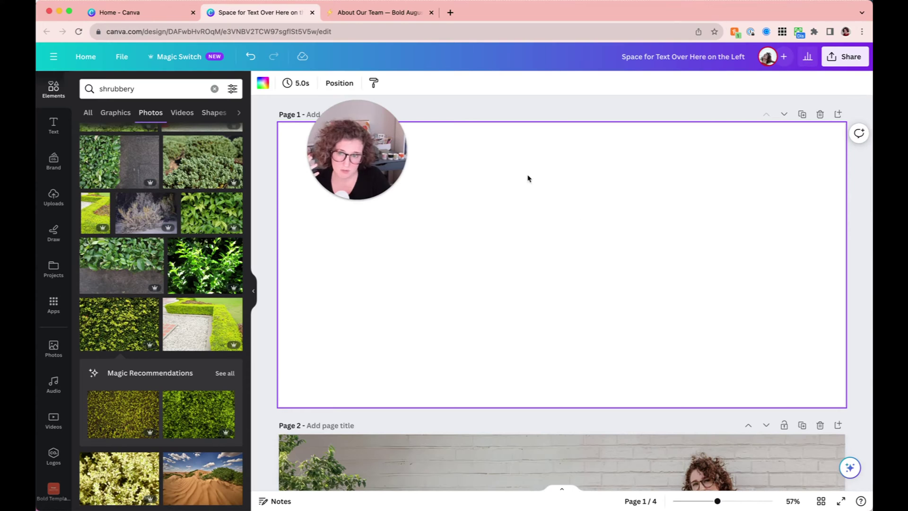
left_click(118, 12)
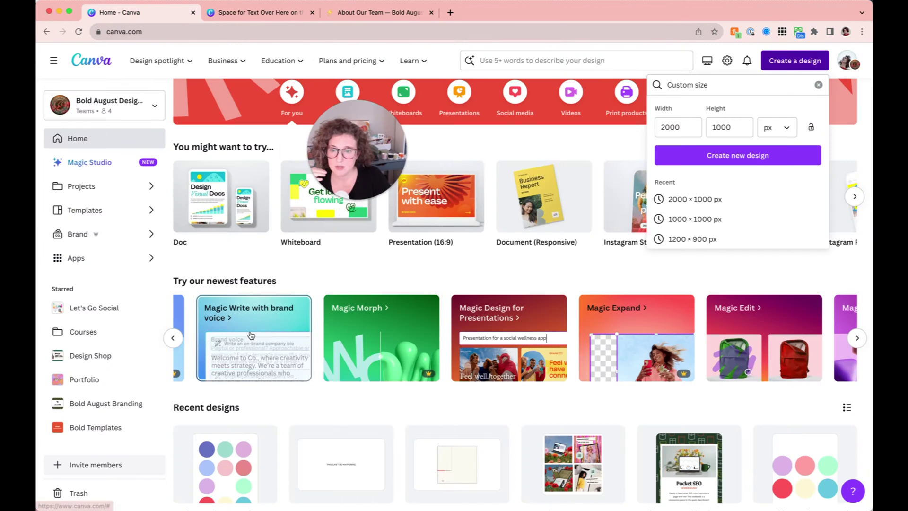
scroll(251, 335, "left", 2)
scroll(251, 335, "left", 3)
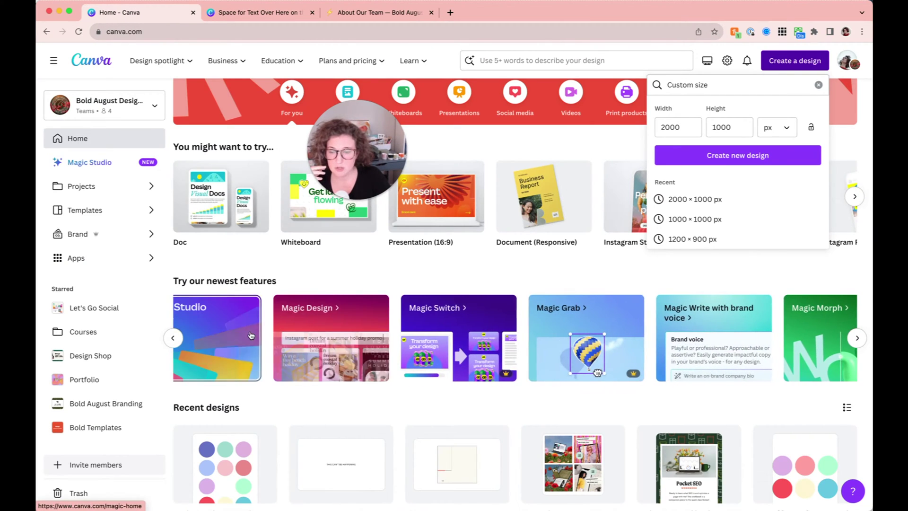
left_click(237, 328)
scroll(237, 328, "down", 8)
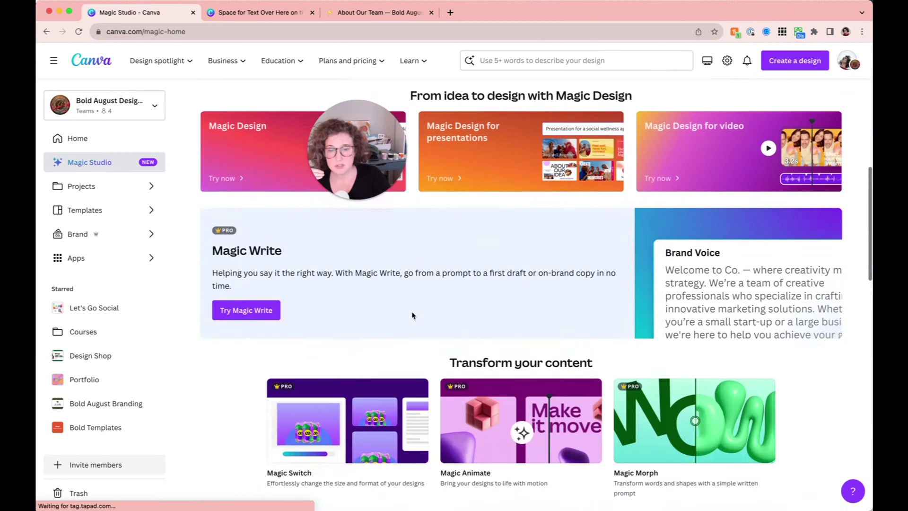
scroll(412, 315, "down", 2)
scroll(413, 315, "down", 9)
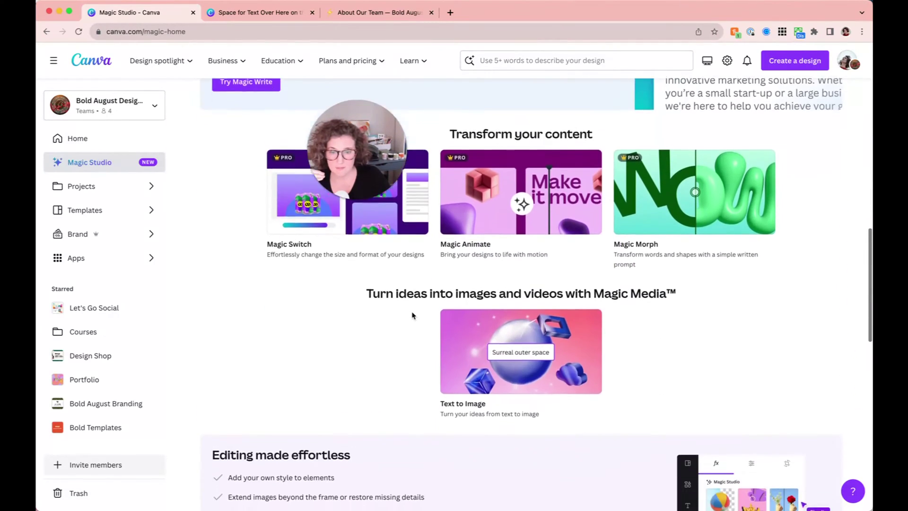
scroll(411, 311, "down", 6)
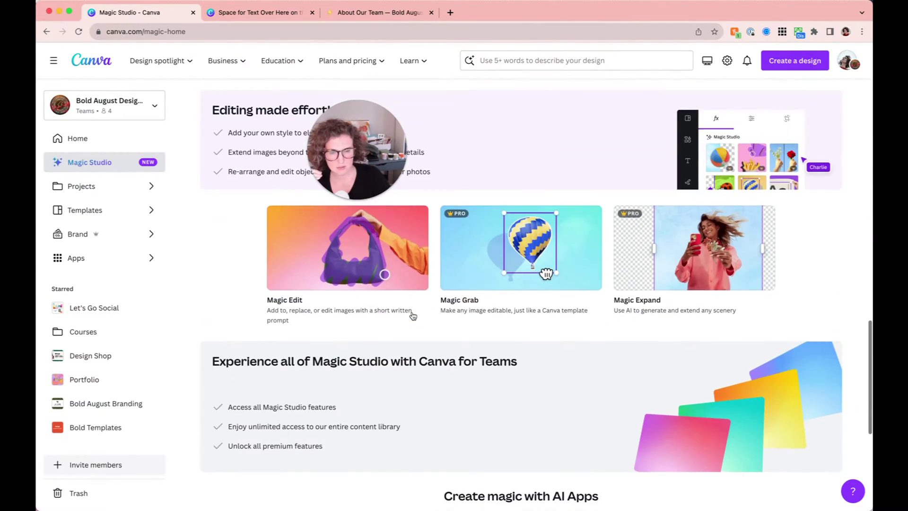
scroll(413, 316, "down", 2)
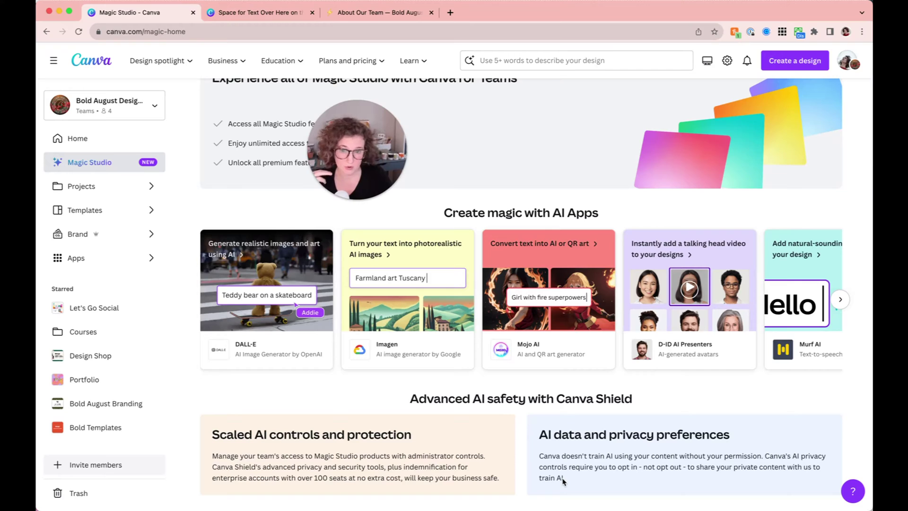
scroll(554, 306, "left", 5)
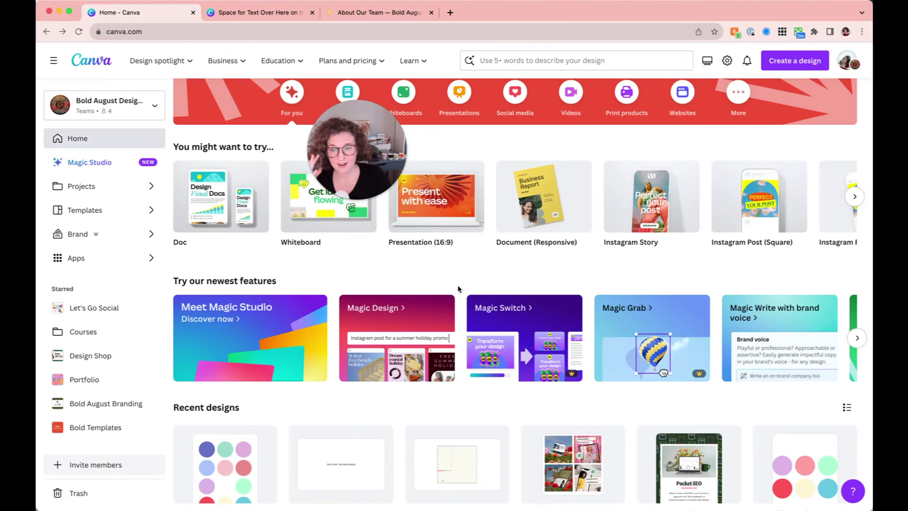
scroll(415, 325, "right", 6)
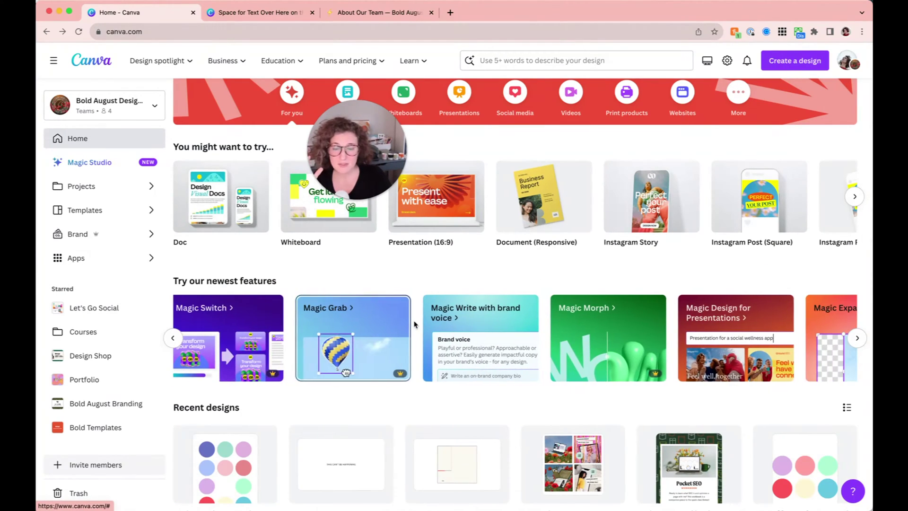
scroll(415, 325, "right", 7)
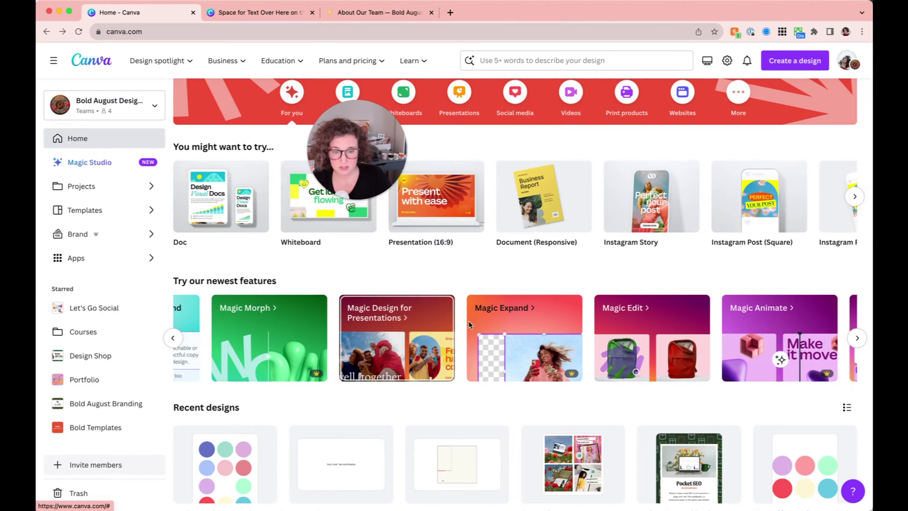
Place the red-top woman-on-green-bench photo from 2023 Bold on page 1, enlarged to full height.
left_click(234, 15)
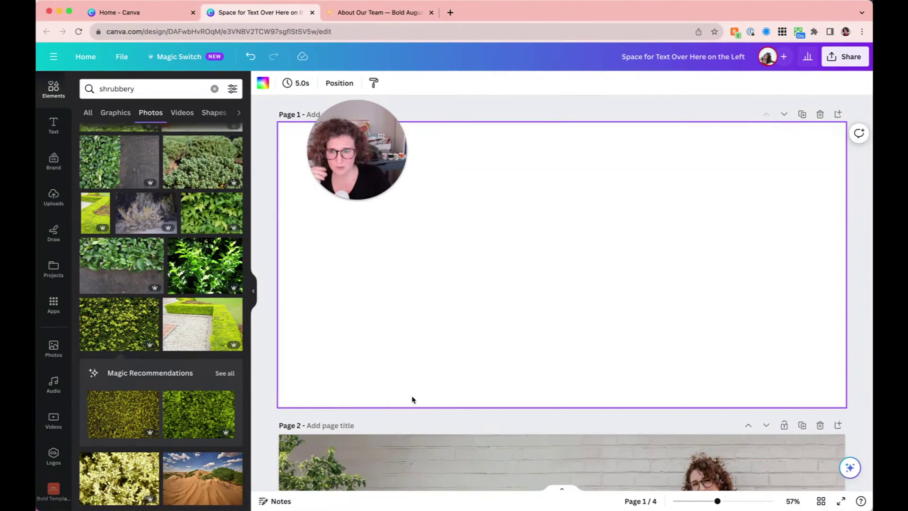
scroll(54, 284, "down", 7)
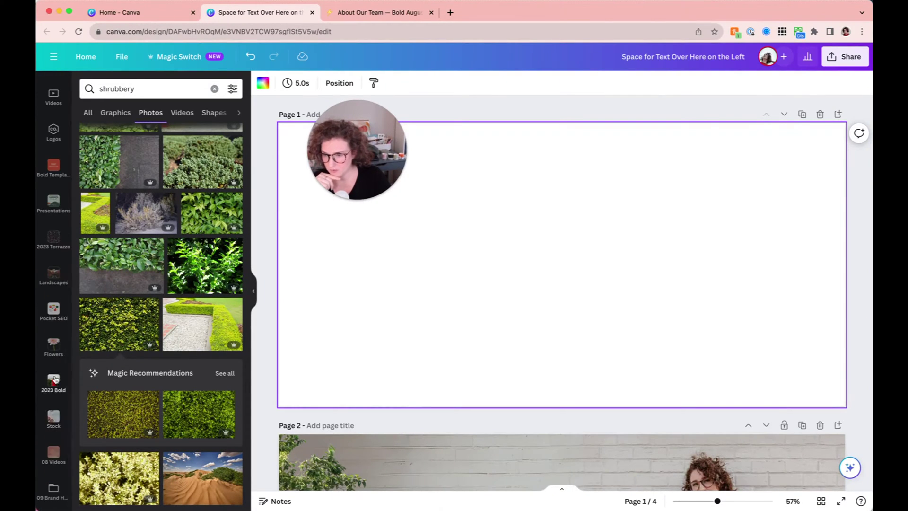
left_click(53, 381)
scroll(161, 267, "down", 1)
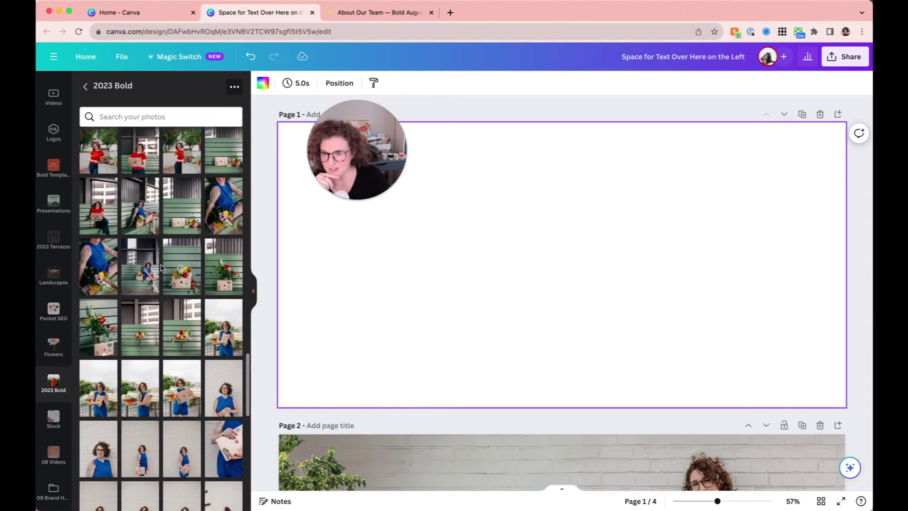
left_click(96, 223)
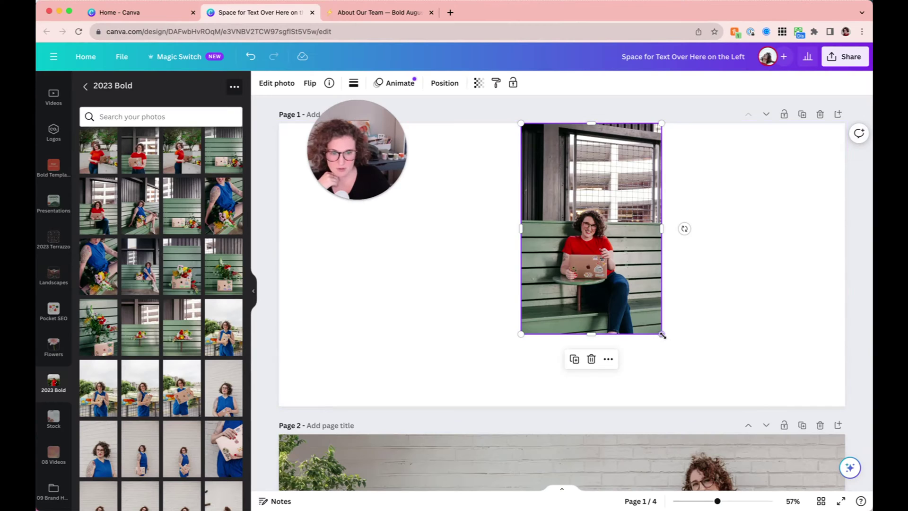
left_click_drag(662, 334, 727, 397)
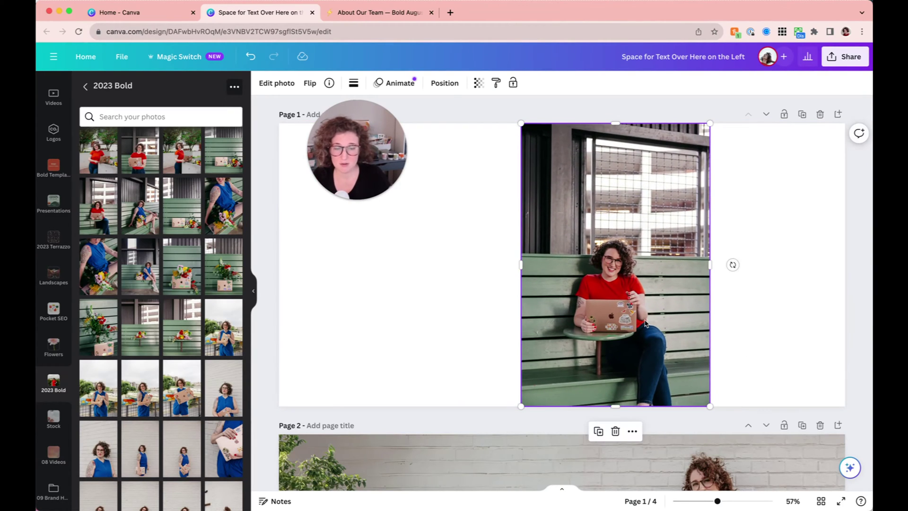
left_click(493, 304)
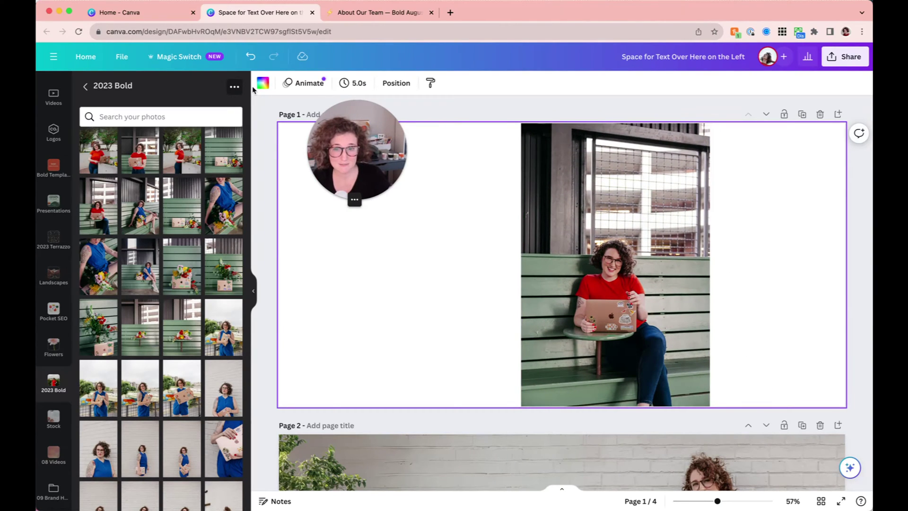
left_click(532, 182)
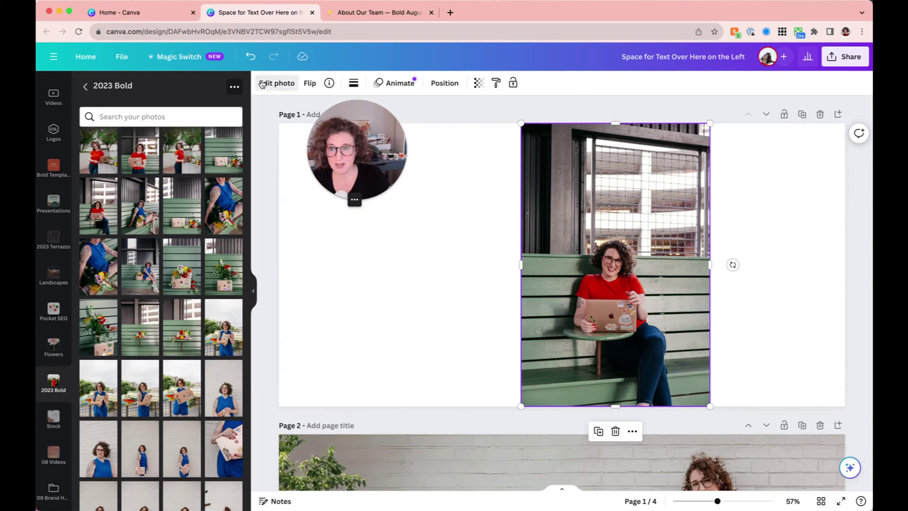
Magic Expand the bench photo to a square 1:1 ratio.
left_click(277, 84)
left_click(207, 173)
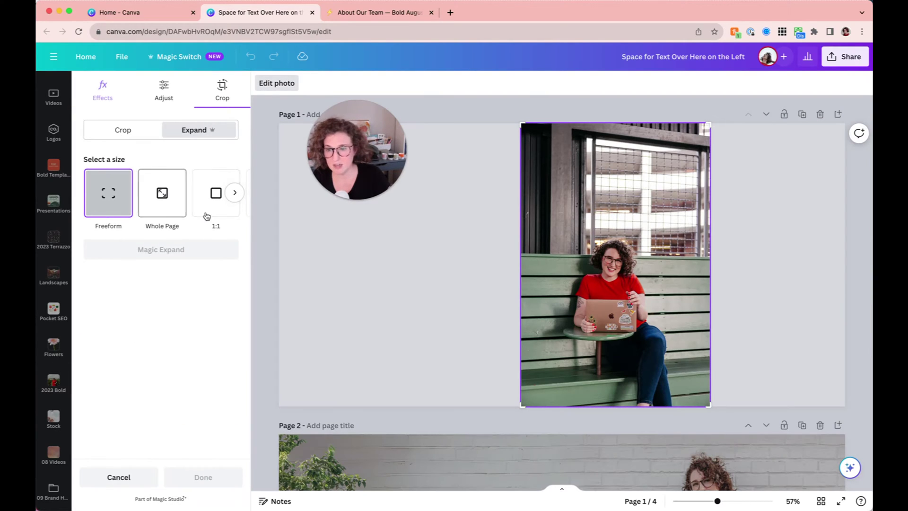
left_click(235, 192)
left_click(234, 193)
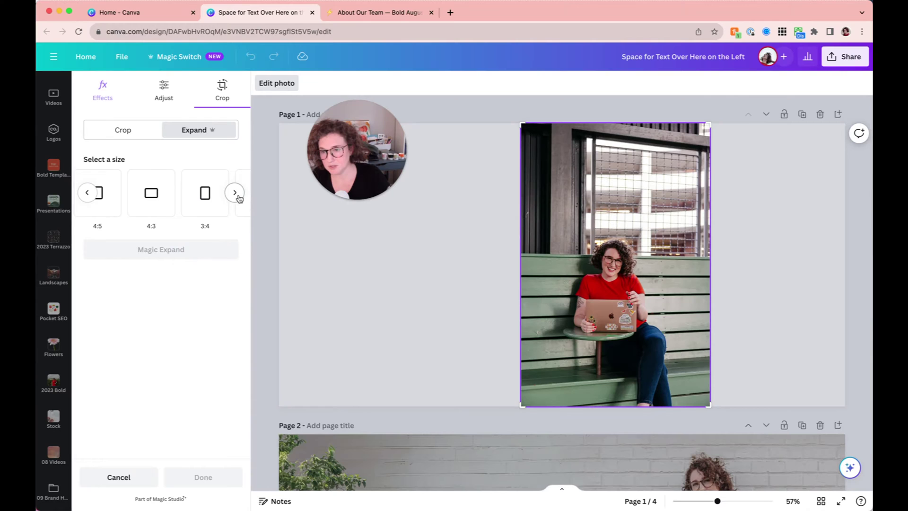
left_click(88, 192)
left_click(87, 192)
left_click(89, 193)
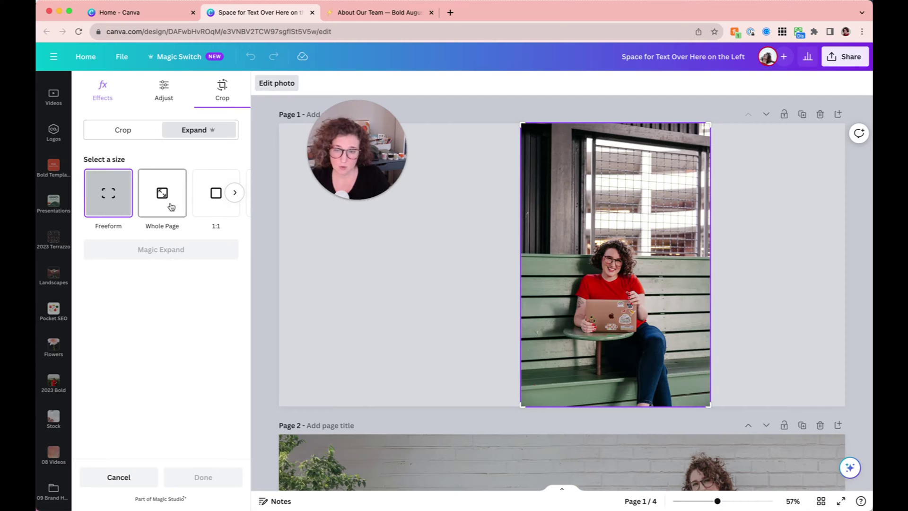
left_click(209, 209)
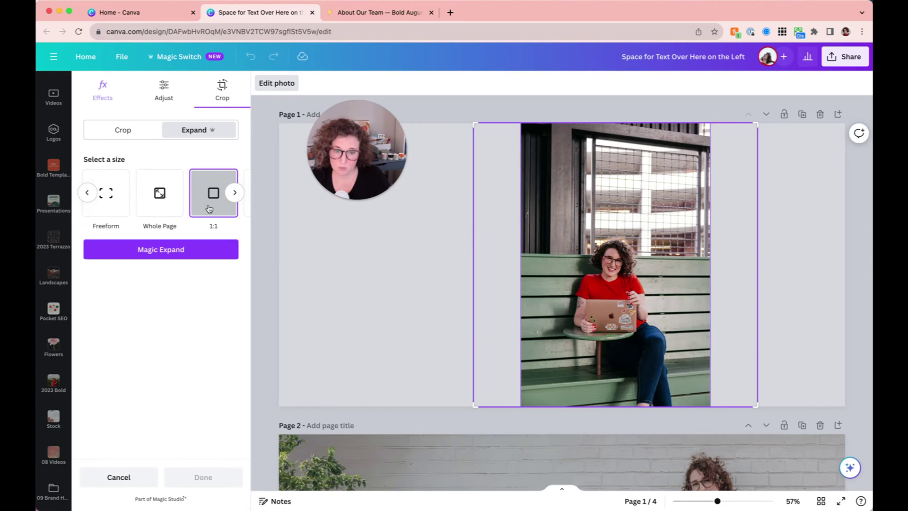
left_click(185, 250)
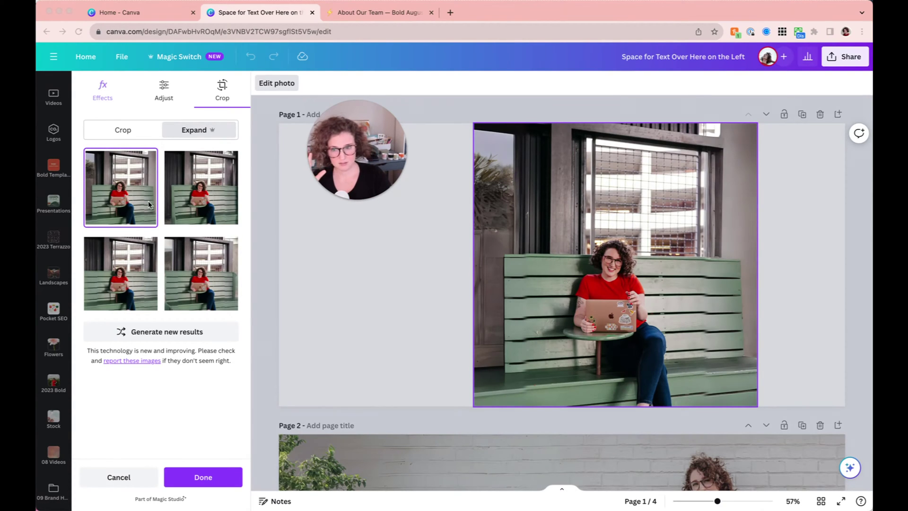
Preview the bottom-left, top-right and bottom-right expanded variants.
left_click(117, 297)
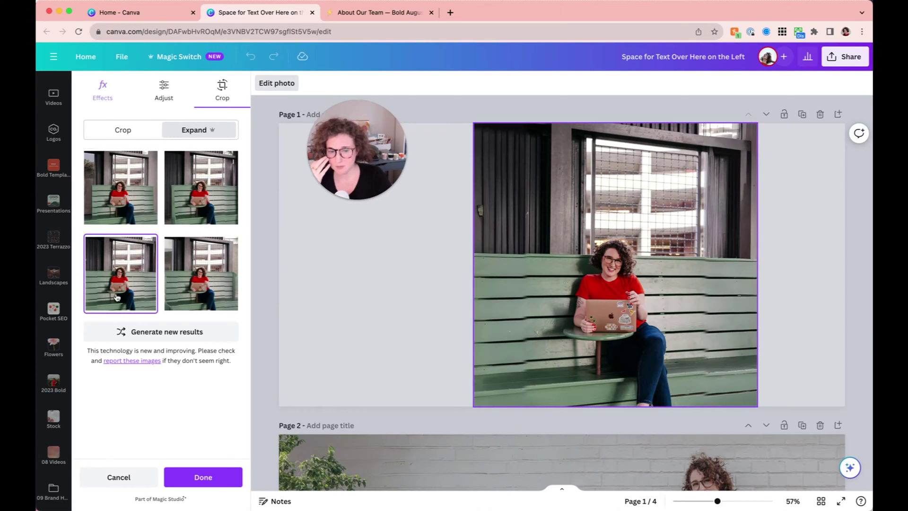
left_click(202, 198)
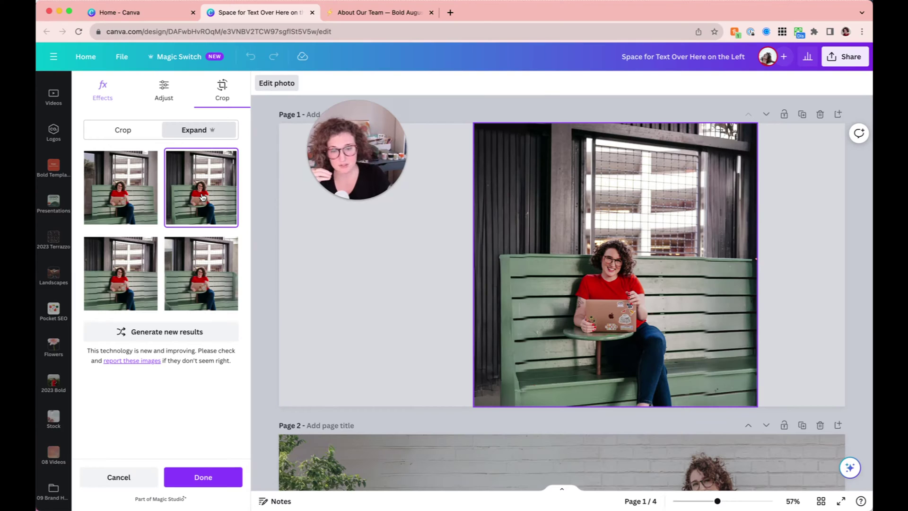
left_click(201, 270)
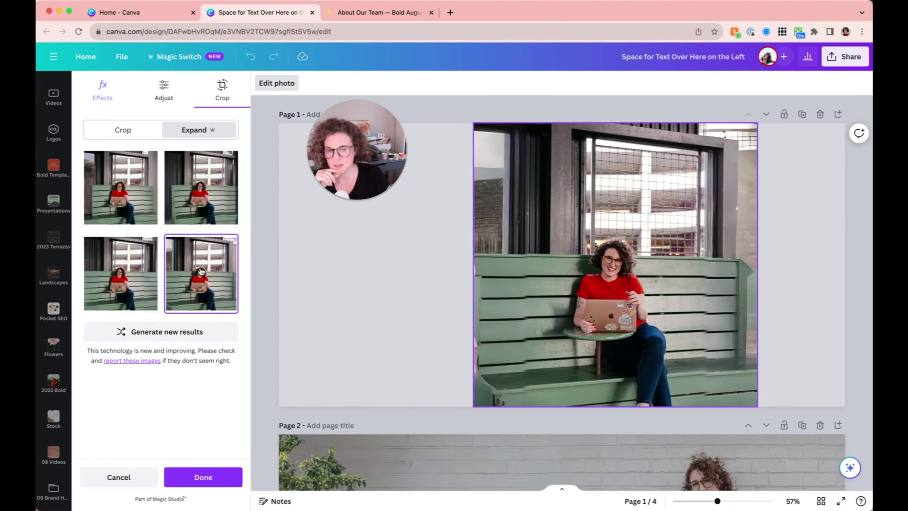
Report the Magic Expand images with issue type Other in a new tab, then return to the design.
left_click(134, 361)
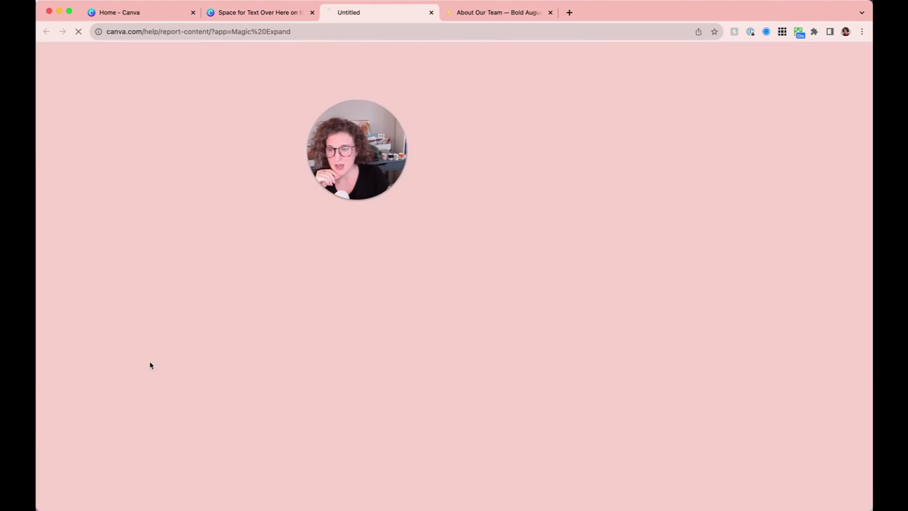
scroll(319, 238, "down", 1)
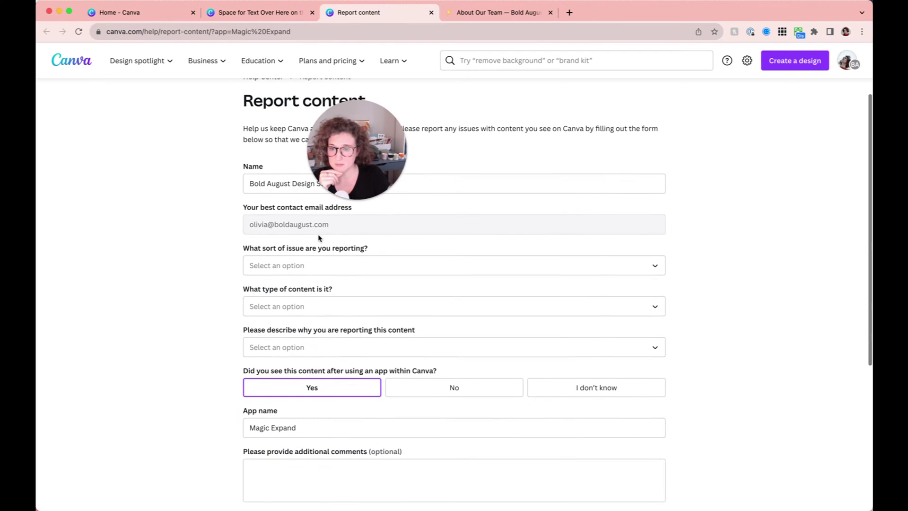
left_click(308, 265)
left_click(293, 333)
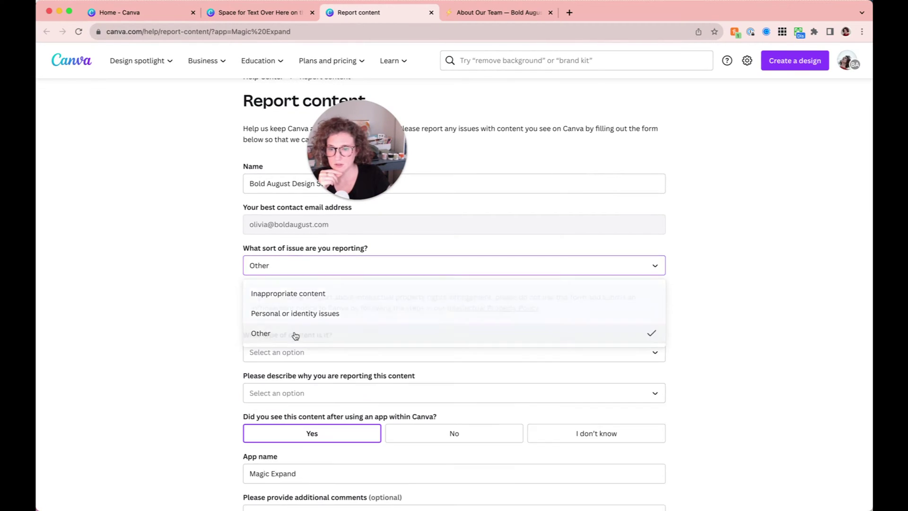
scroll(294, 332, "down", 3)
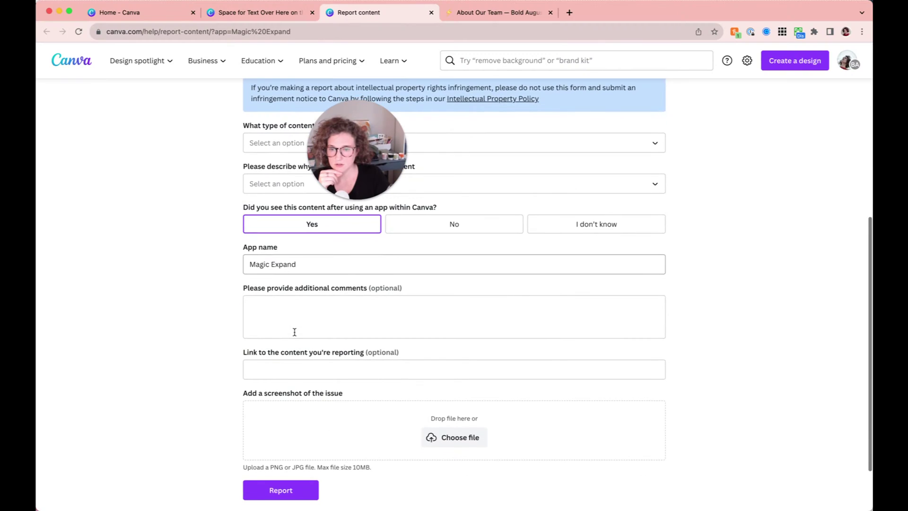
scroll(294, 331, "up", 5)
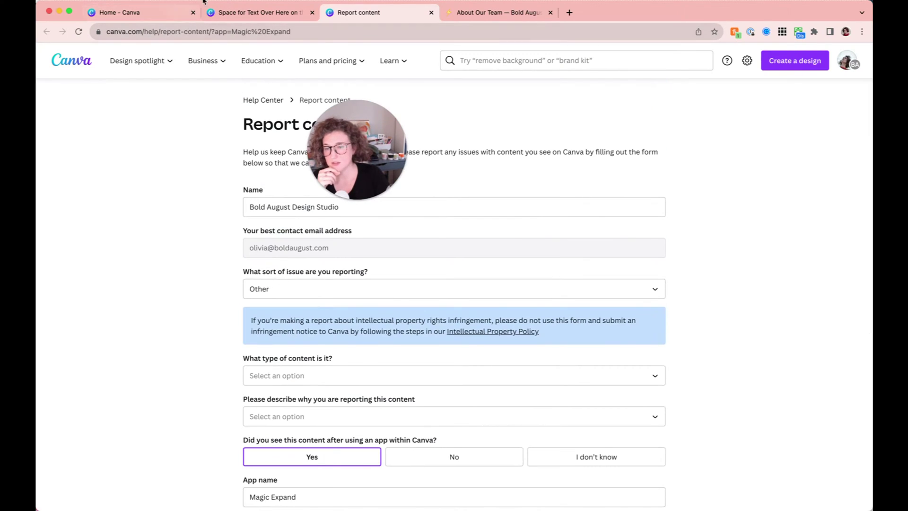
left_click(231, 14)
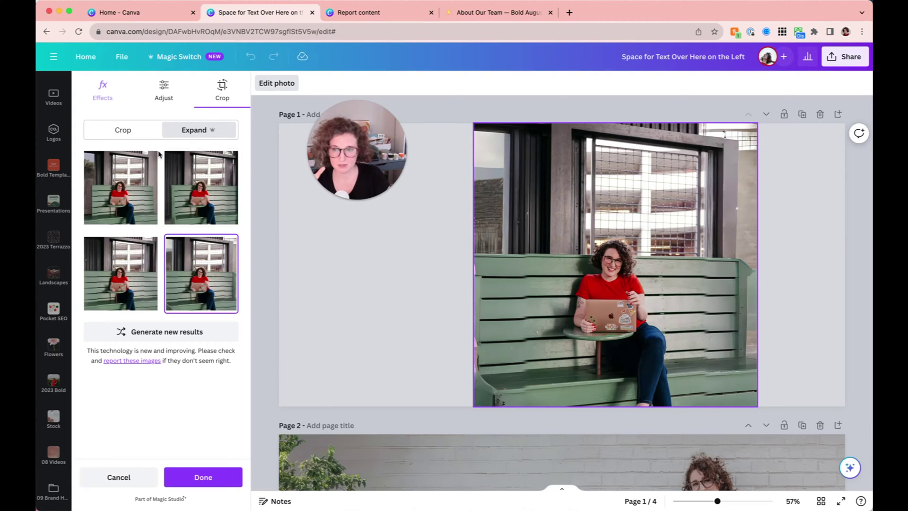
Generate new expanded bench variants, preview two of them, then discard them, leaving page 1 blank.
left_click(156, 332)
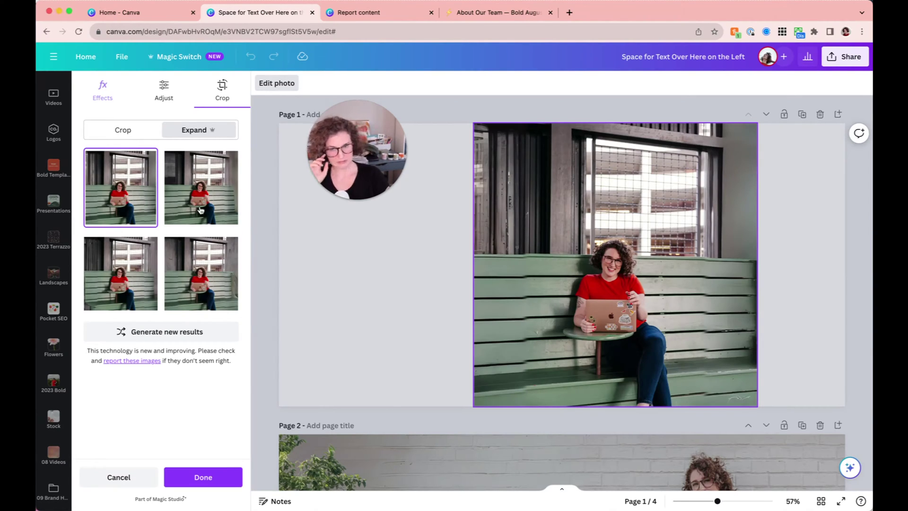
left_click(202, 211)
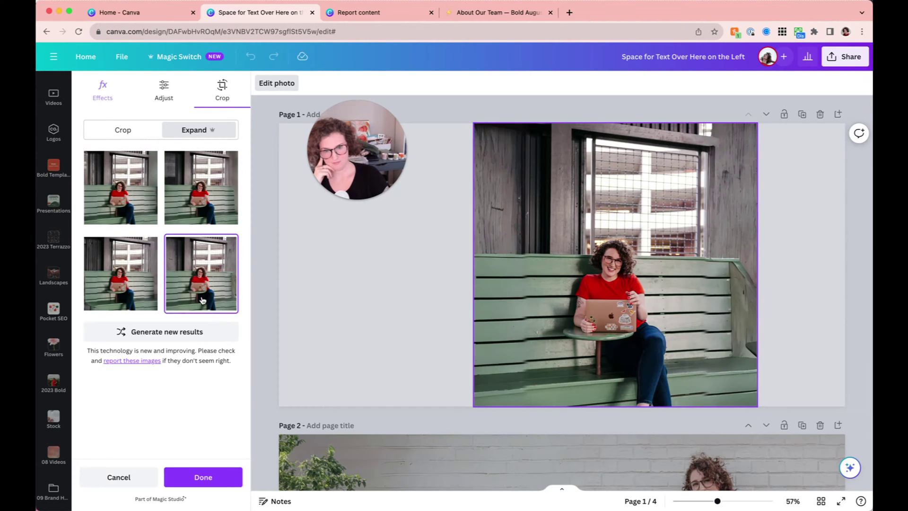
left_click(123, 287)
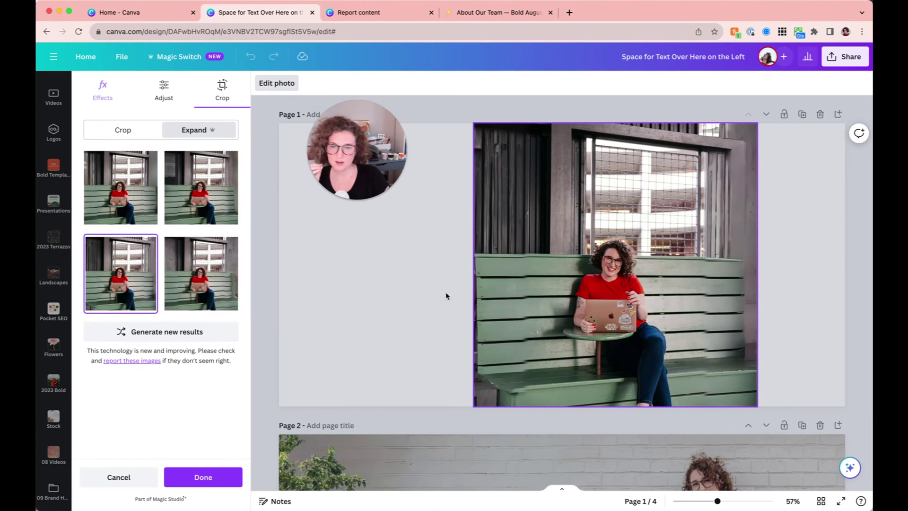
left_click(426, 300)
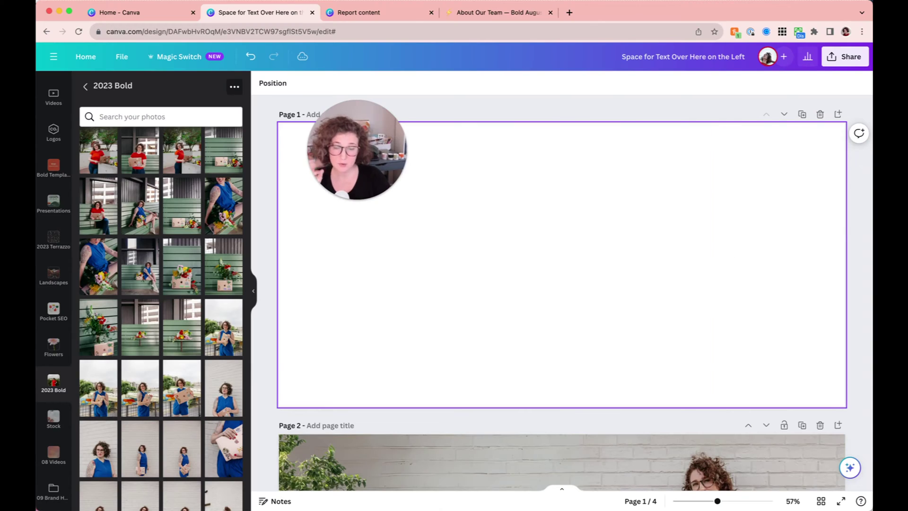
Place the blue-jumpsuit laptop photo on page 1 at full page height, centred, and open Edit photo.
scroll(197, 392, "down", 2)
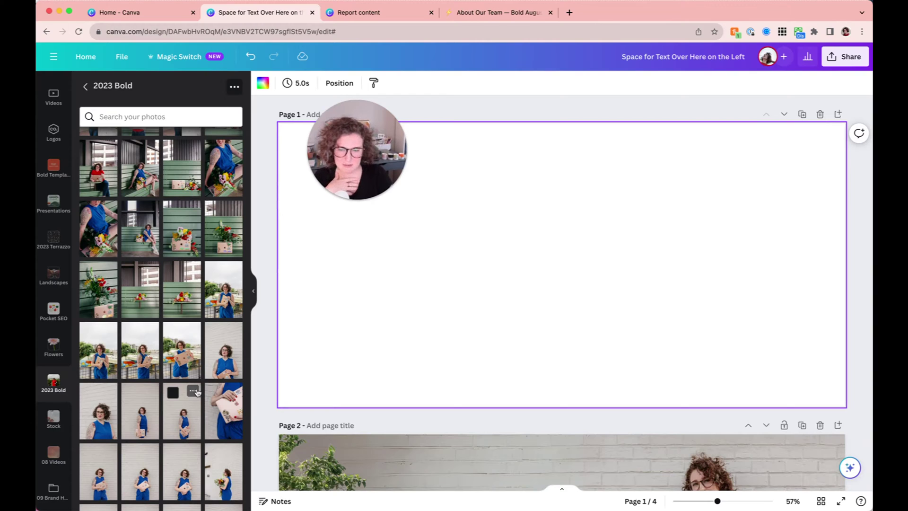
scroll(186, 431, "up", 1)
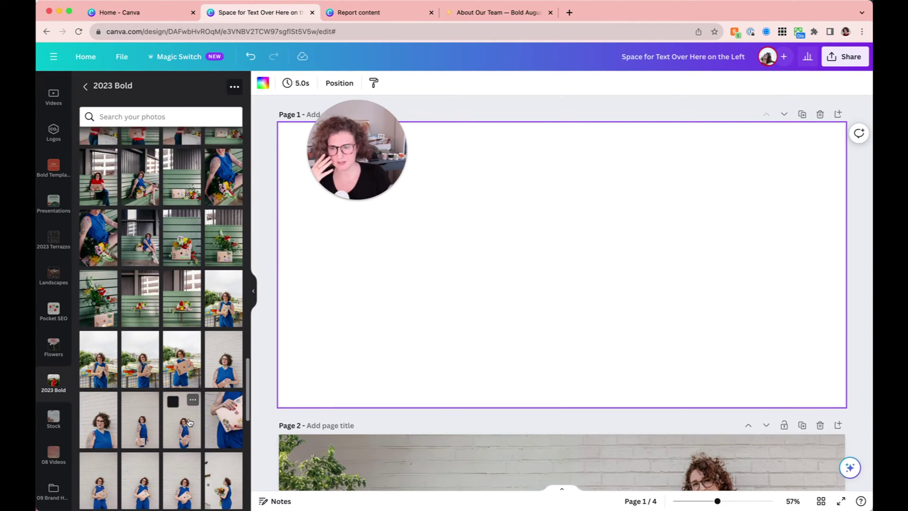
left_click(190, 376)
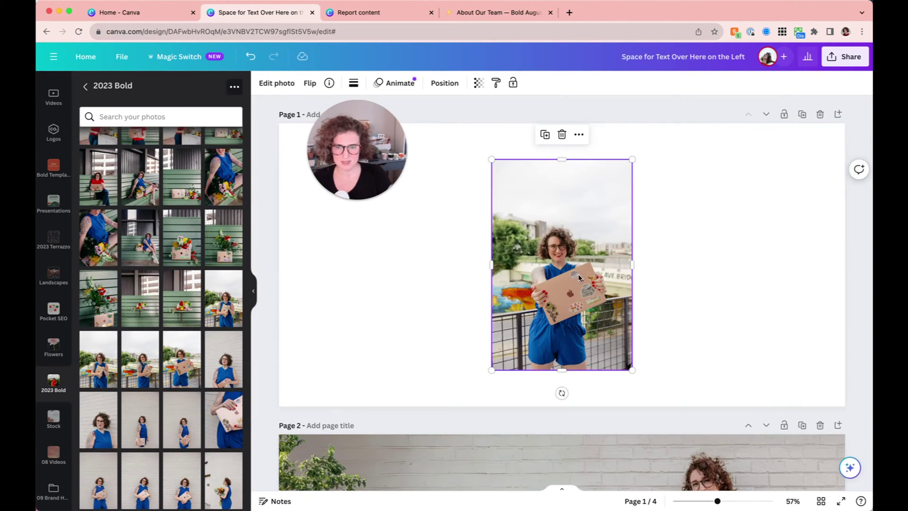
left_click_drag(577, 277, 533, 241)
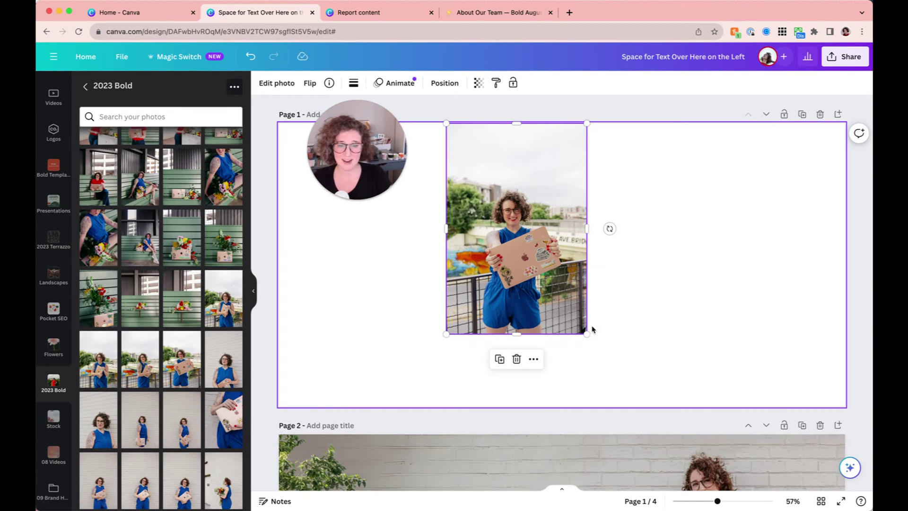
left_click_drag(587, 333, 656, 394)
left_click_drag(584, 363, 596, 363)
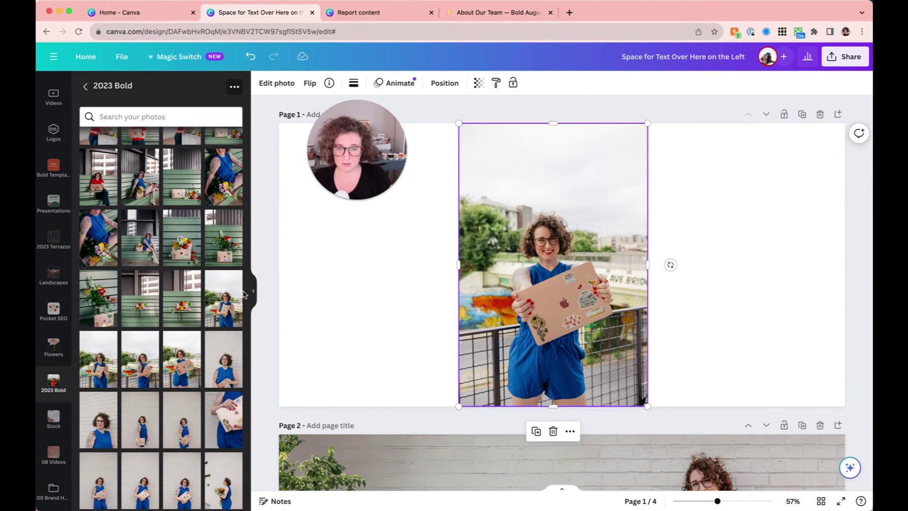
left_click(269, 83)
Magic Expand the blue-jumpsuit photo to a 1:1 square and keep the third generated variant.
left_click(207, 171)
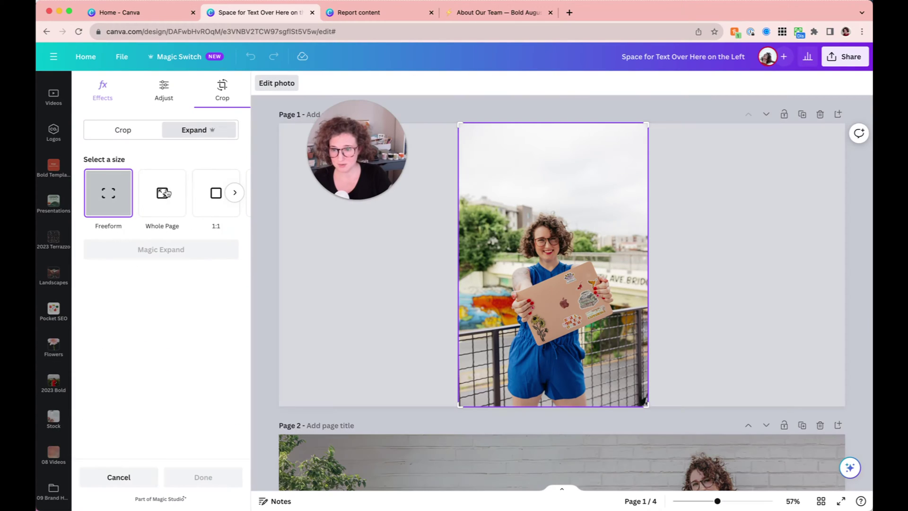
left_click(160, 197)
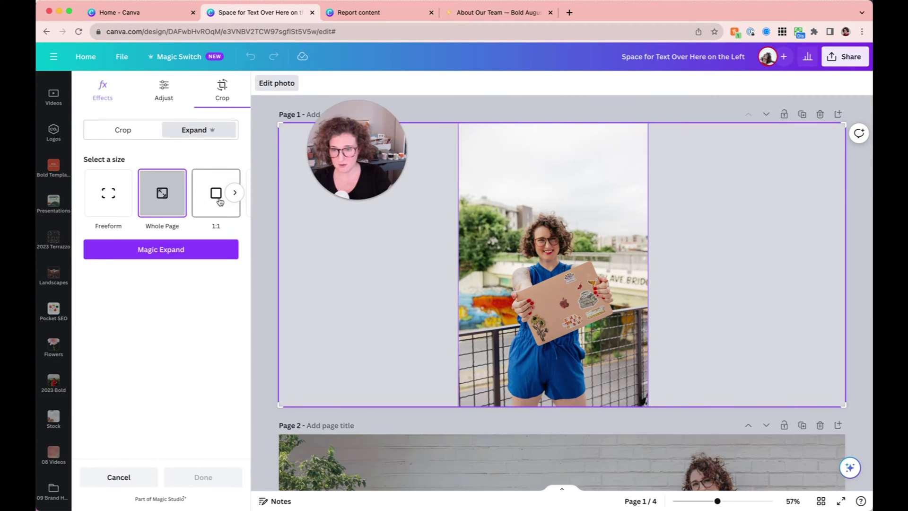
left_click(219, 201)
scroll(213, 210, "right", 3)
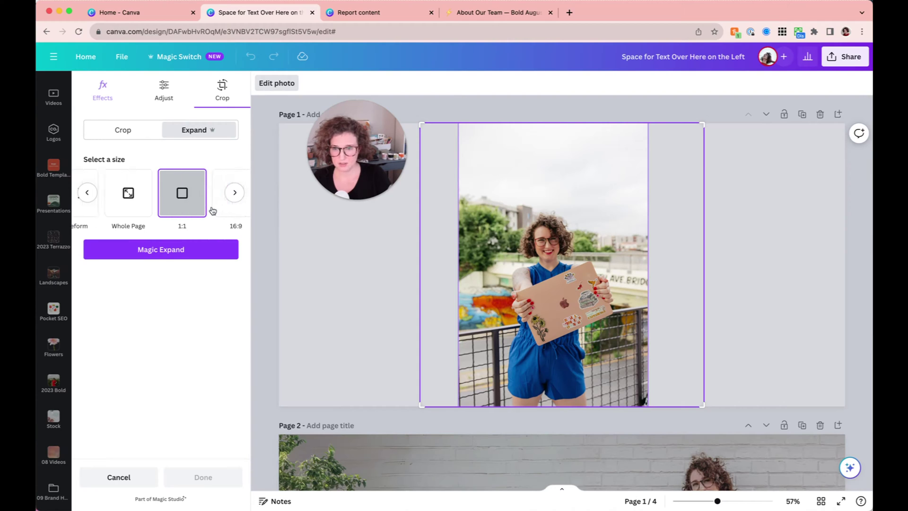
left_click(179, 255)
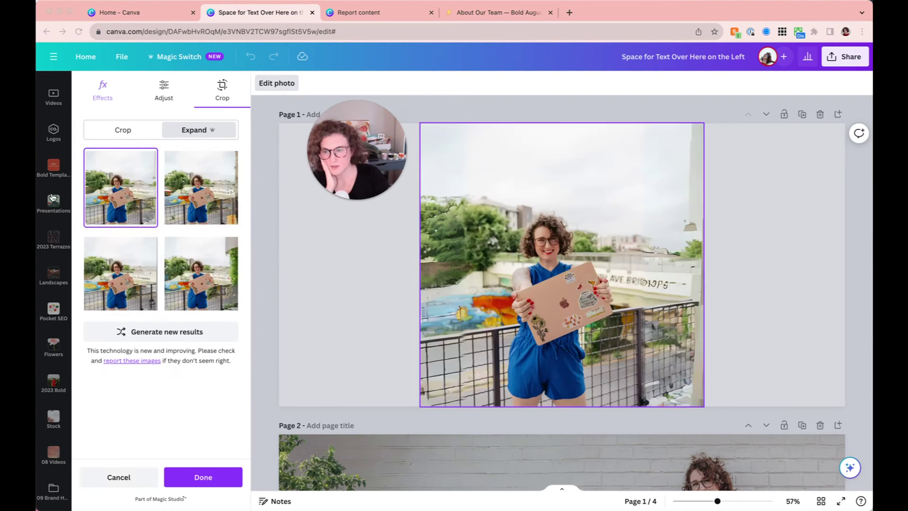
left_click(206, 185)
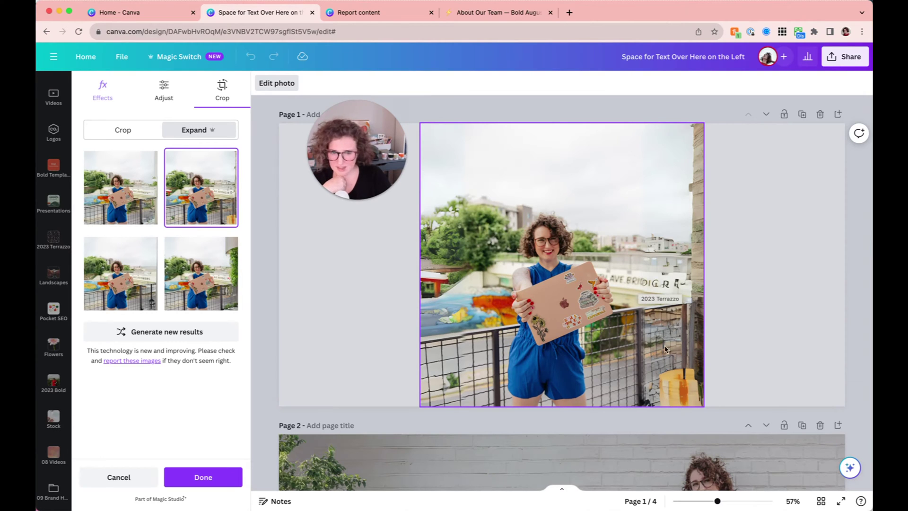
left_click(234, 279)
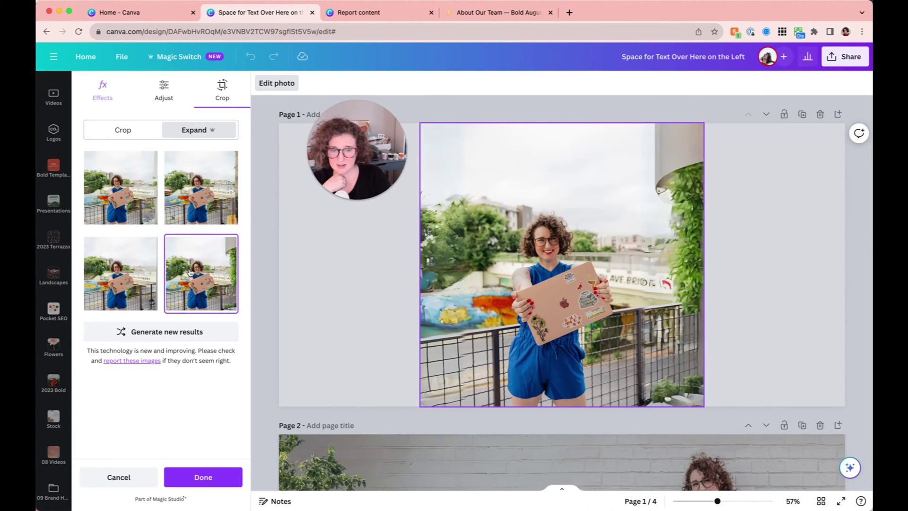
left_click(140, 284)
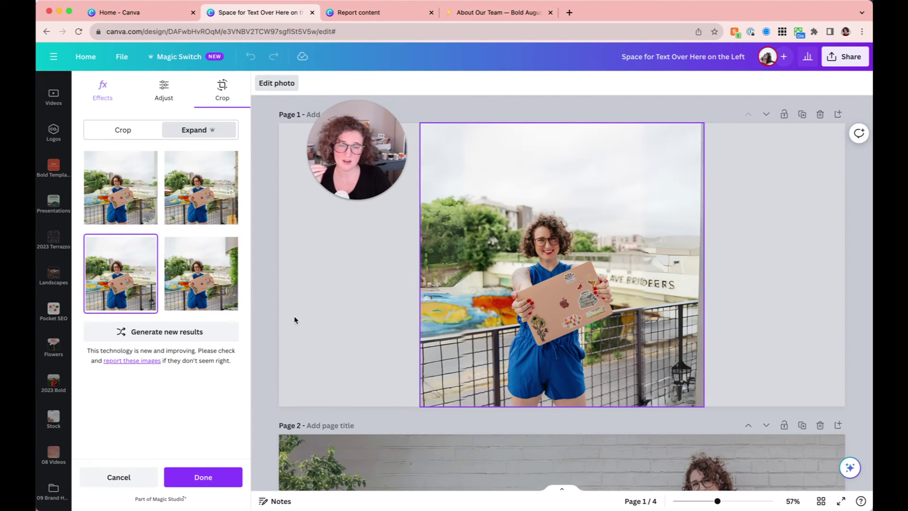
key("Escape")
scroll(282, 341, "down", 4)
Nudge the tree image left, select the page 2 brick-wall photo, and open Share > Download.
scroll(282, 341, "down", 3)
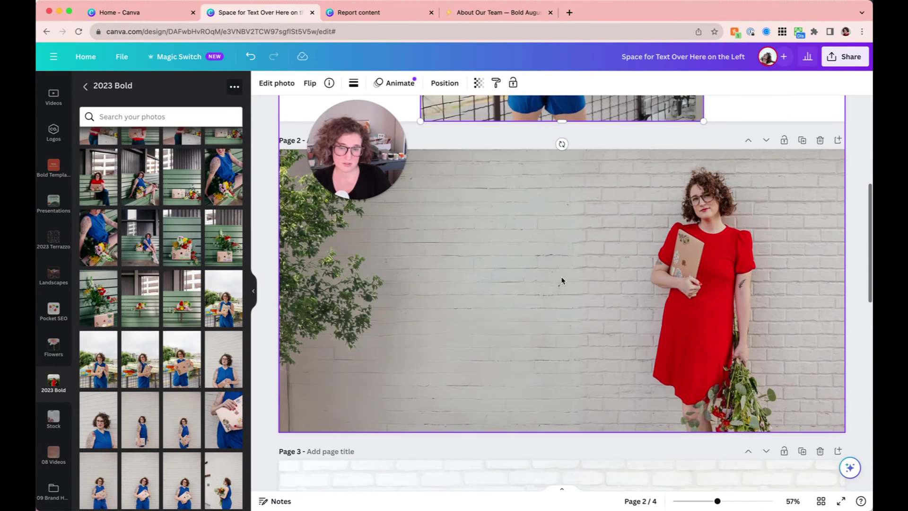
left_click_drag(386, 302, 373, 299)
left_click(534, 278)
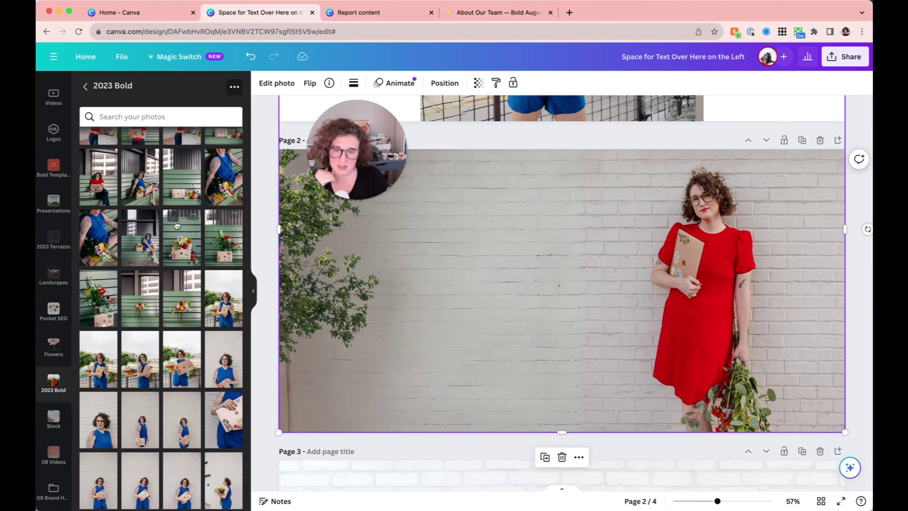
scroll(507, 148, "up", 1)
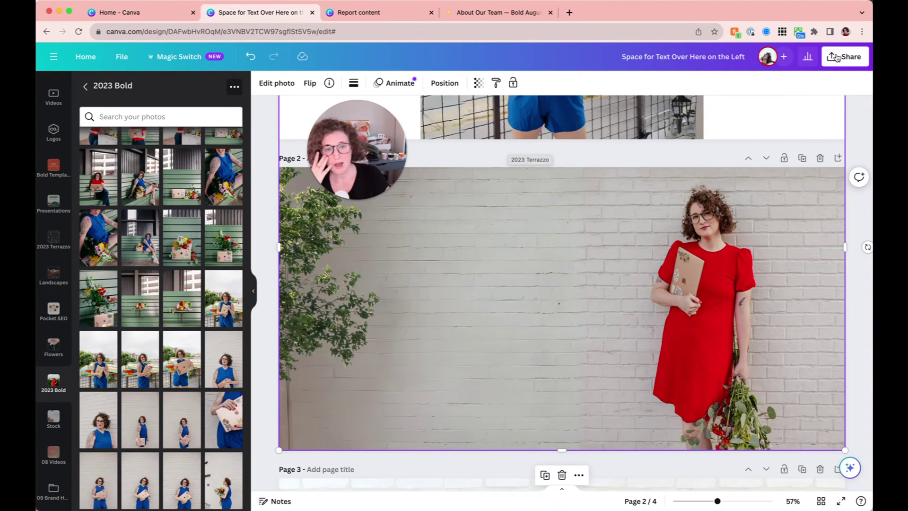
left_click(838, 57)
Download only Page 2 as a JPG and save it to the Desktop.
left_click(742, 318)
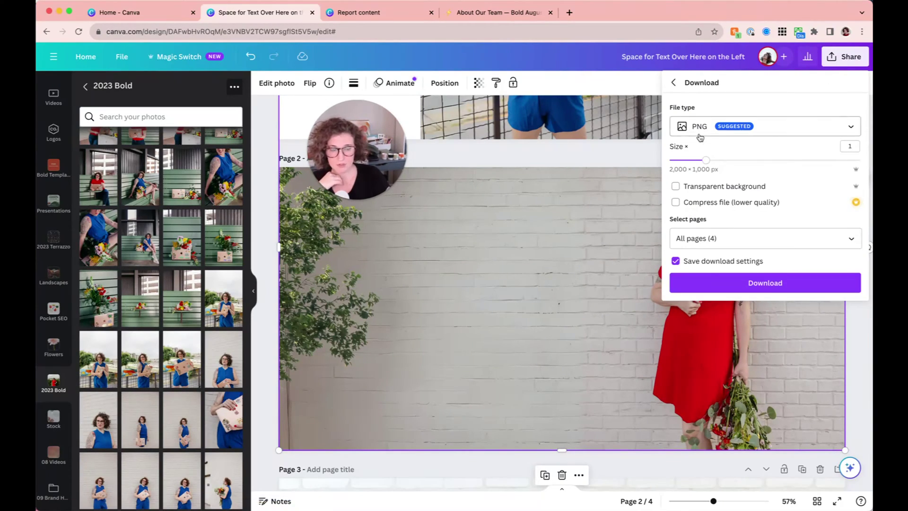
left_click(702, 126)
left_click(701, 129)
left_click(701, 127)
left_click(699, 156)
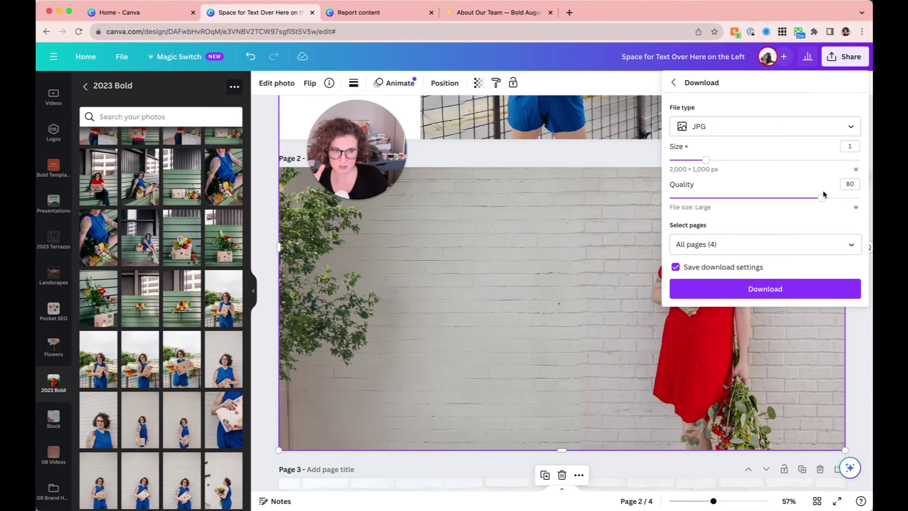
left_click(781, 246)
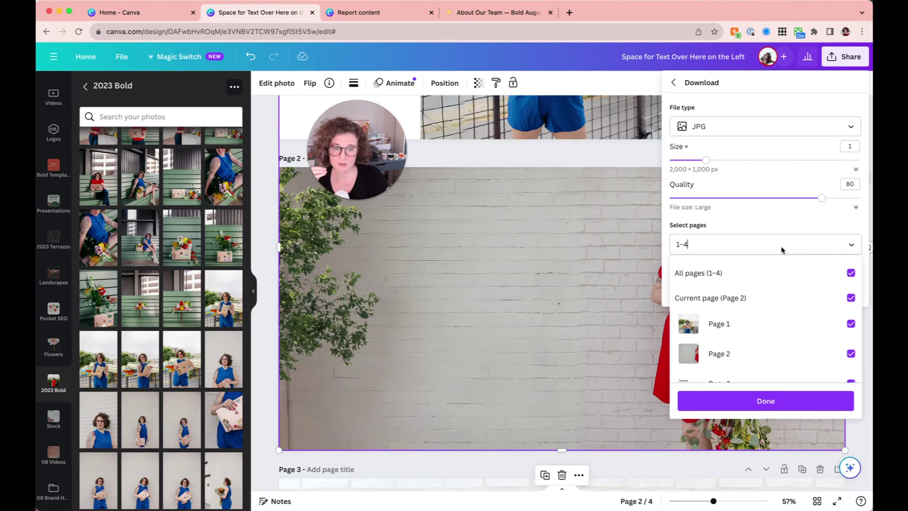
left_click(852, 274)
scroll(851, 303, "down", 2)
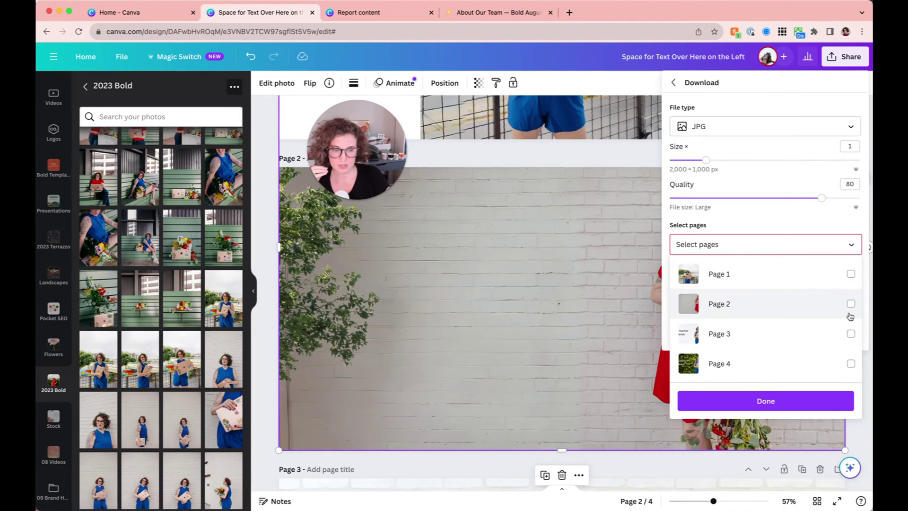
left_click(850, 304)
left_click(814, 400)
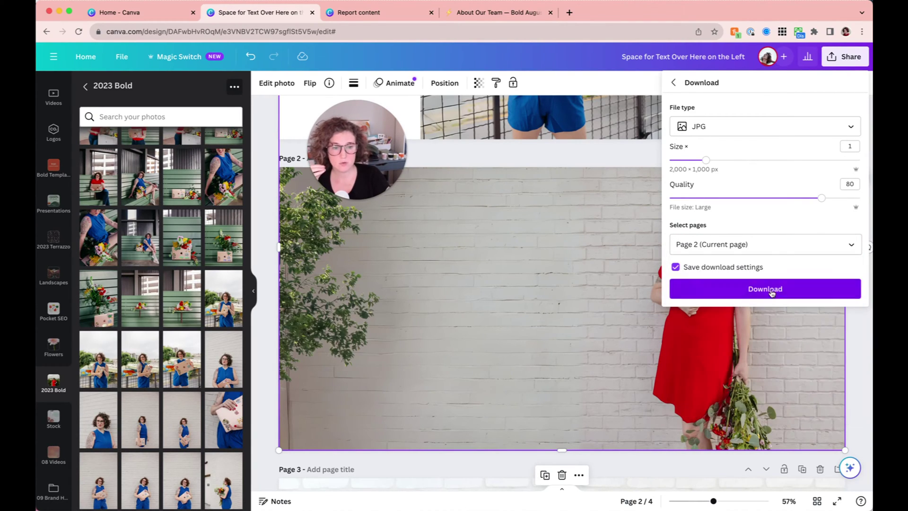
left_click(766, 288)
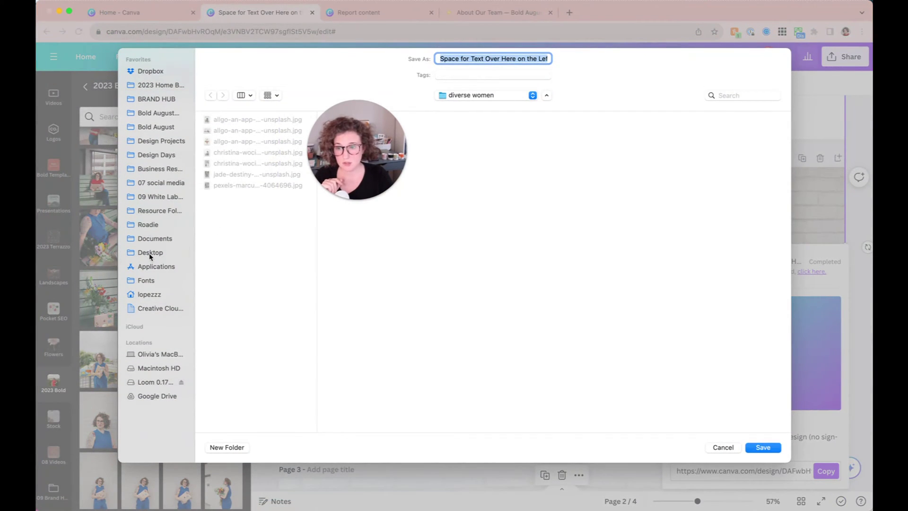
left_click(151, 253)
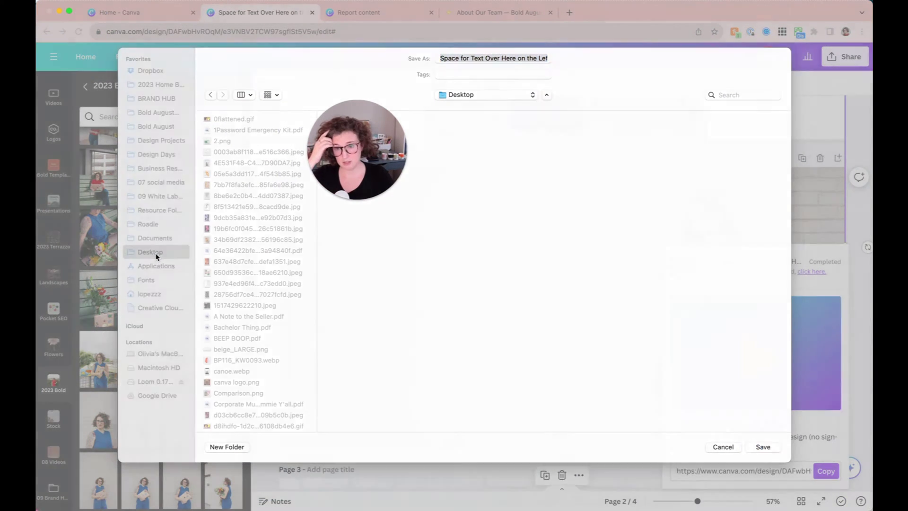
key("Return")
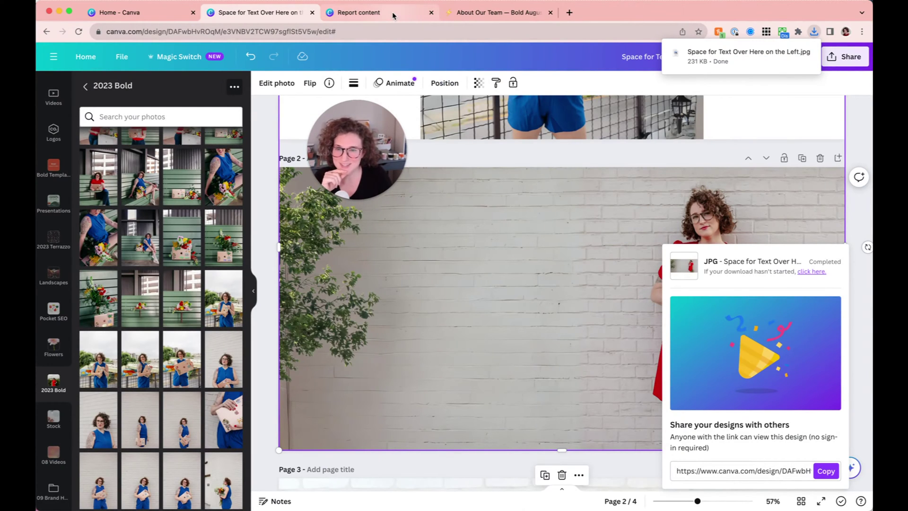
In the Squarespace editor, leave the About page and open the Speaking page.
left_click(530, 16)
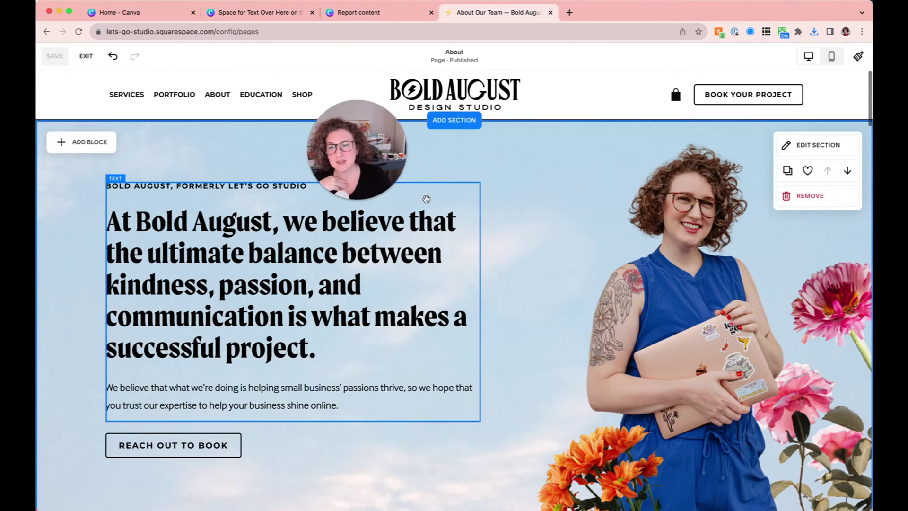
left_click(85, 56)
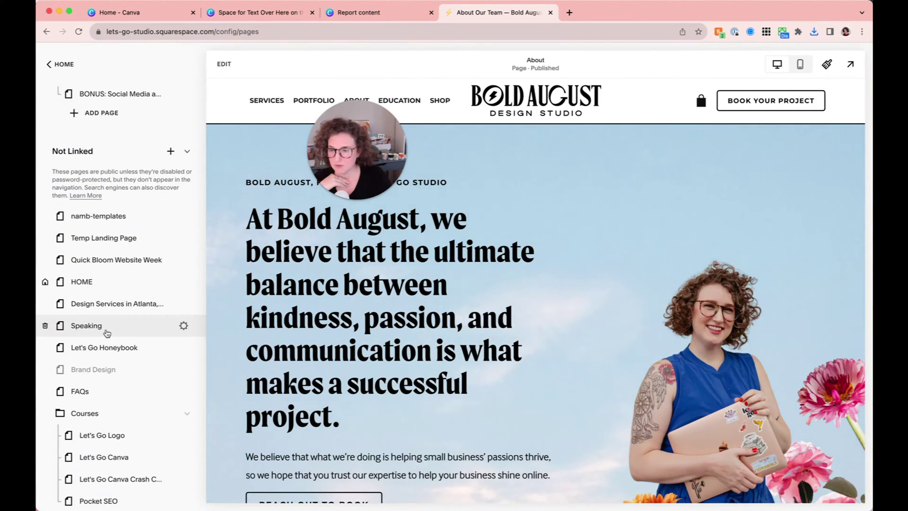
left_click(108, 333)
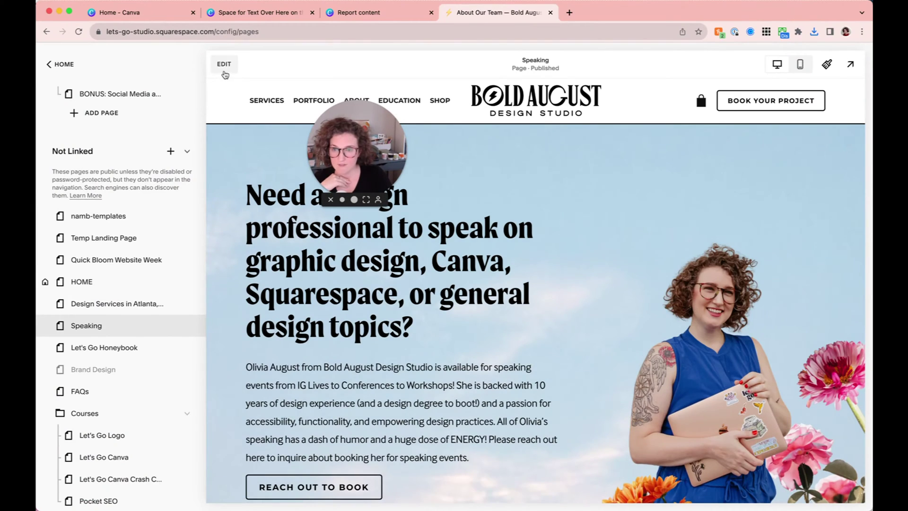
Delete the portrait image block from the Speaking hero and check the section's background image settings.
left_click(224, 64)
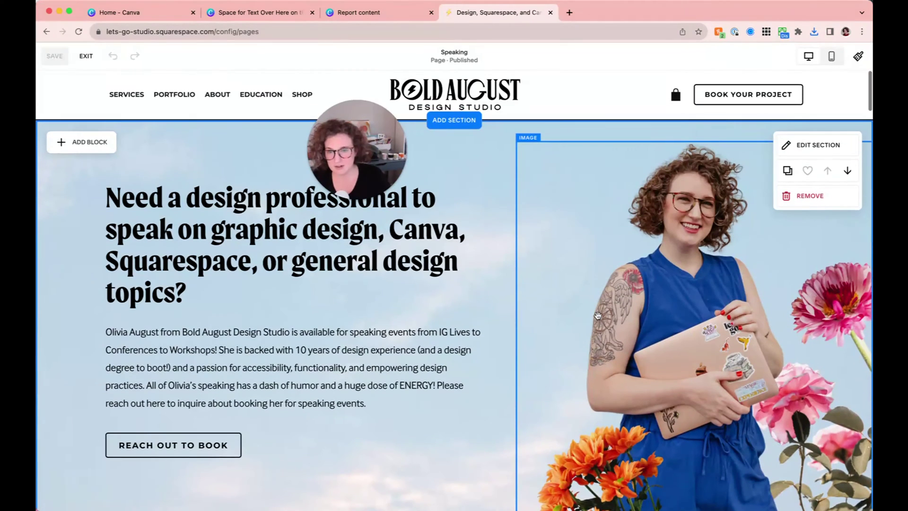
left_click(663, 308)
scroll(696, 303, "down", 1)
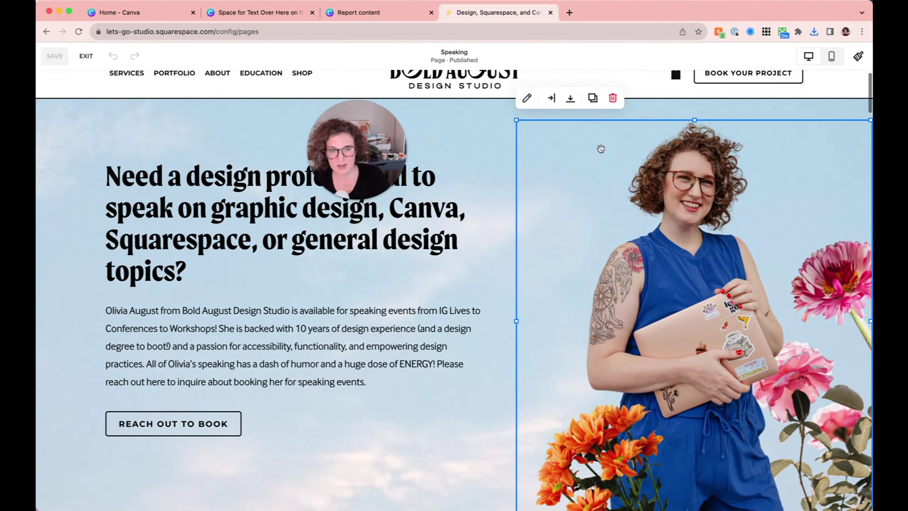
left_click(613, 98)
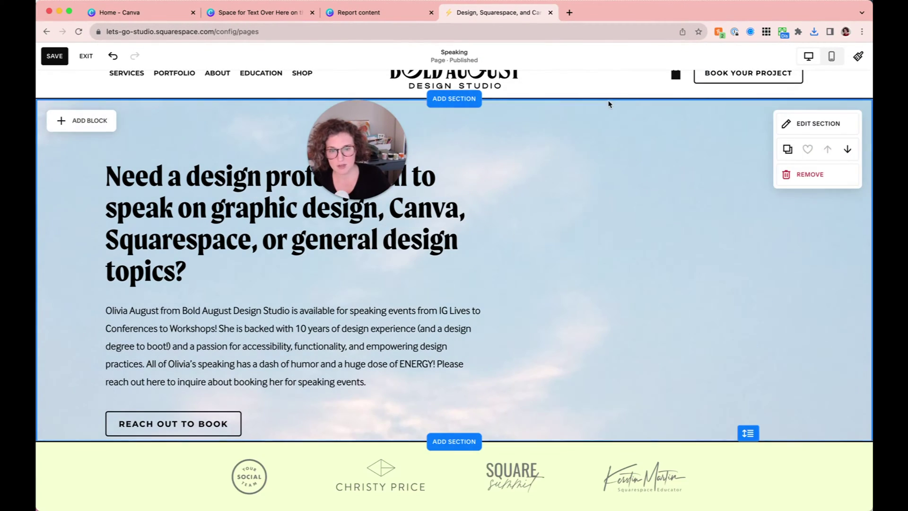
left_click(799, 124)
left_click(783, 159)
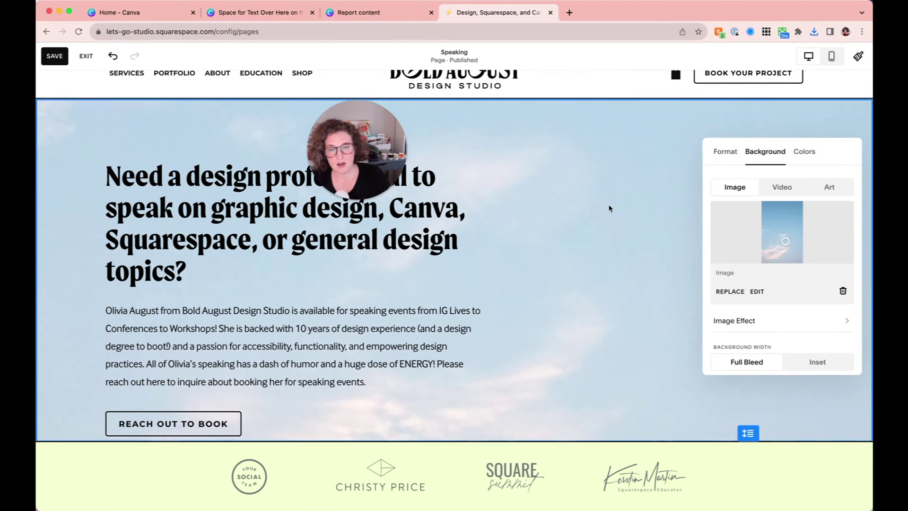
left_click(544, 223)
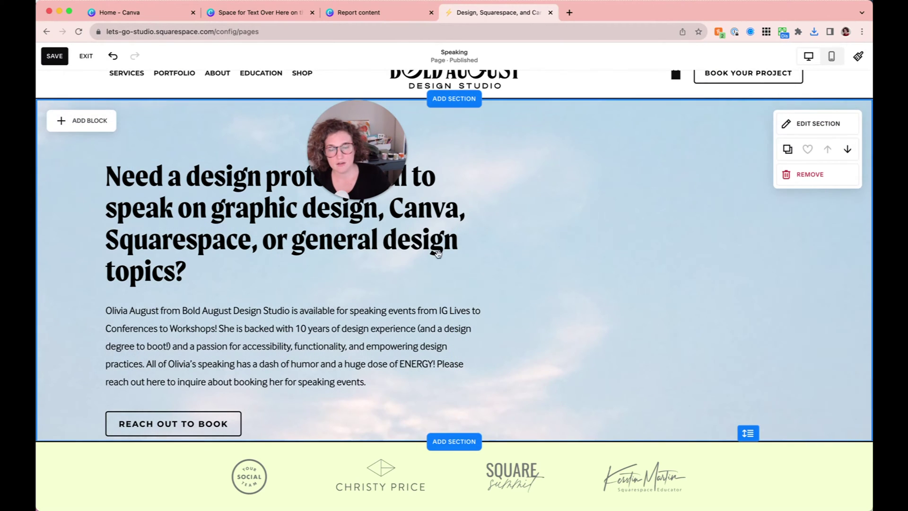
Add an empty image block to the Speaking hero and choose to upload a file.
left_click(96, 130)
left_click(146, 193)
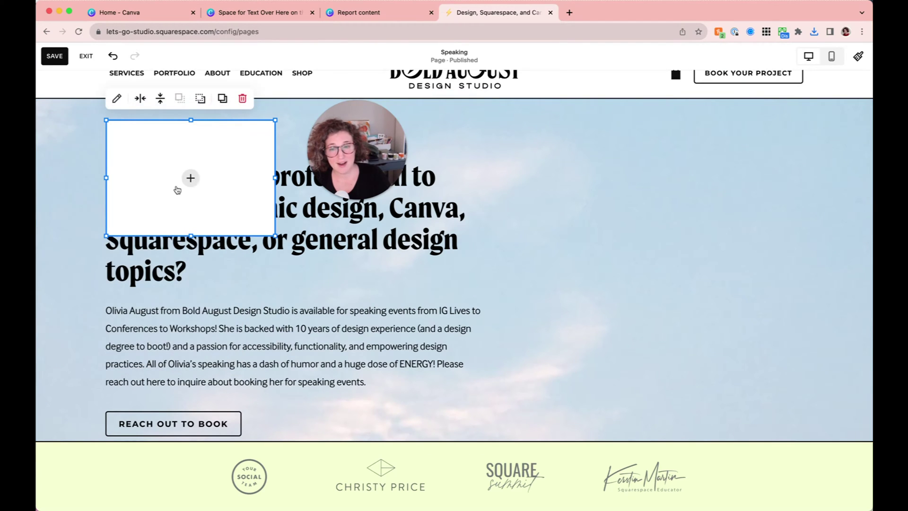
left_click(189, 179)
left_click(192, 180)
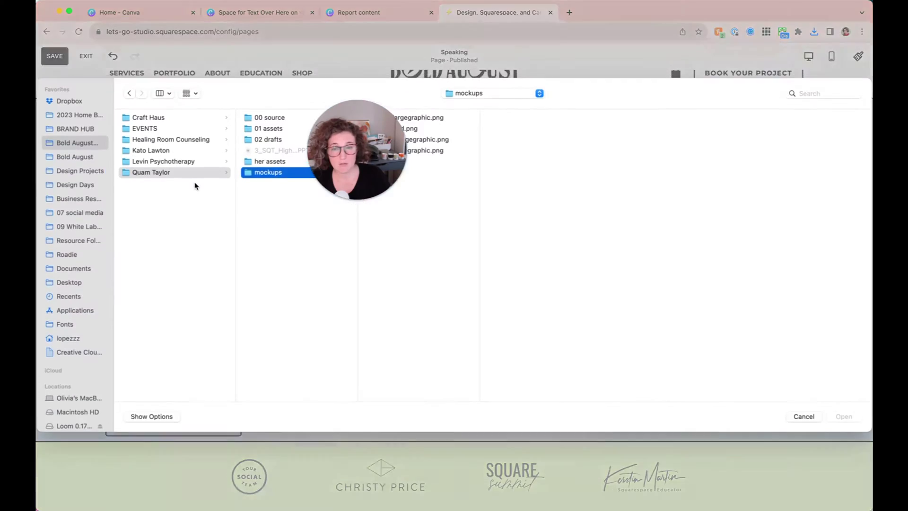
Upload Space for Text Over Here on the Left.jpg from the Desktop into the image block.
left_click_drag(383, 152, 535, 152)
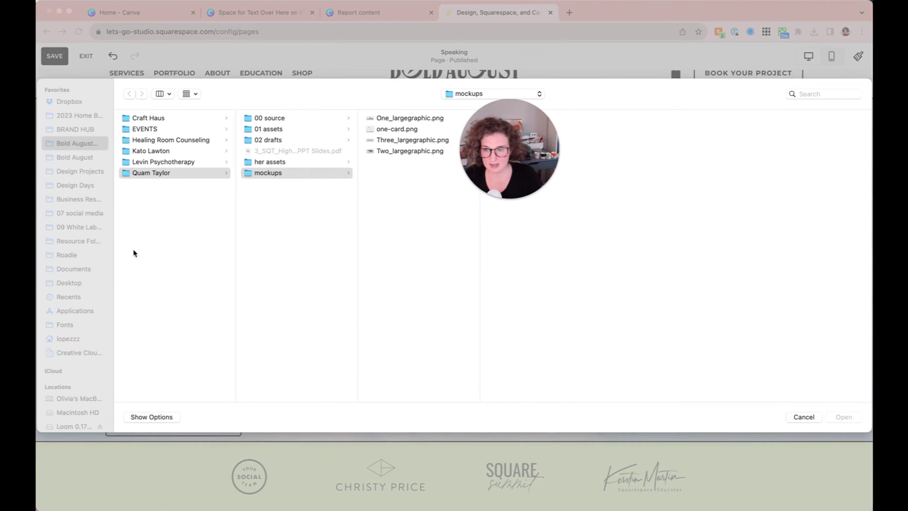
left_click(63, 286)
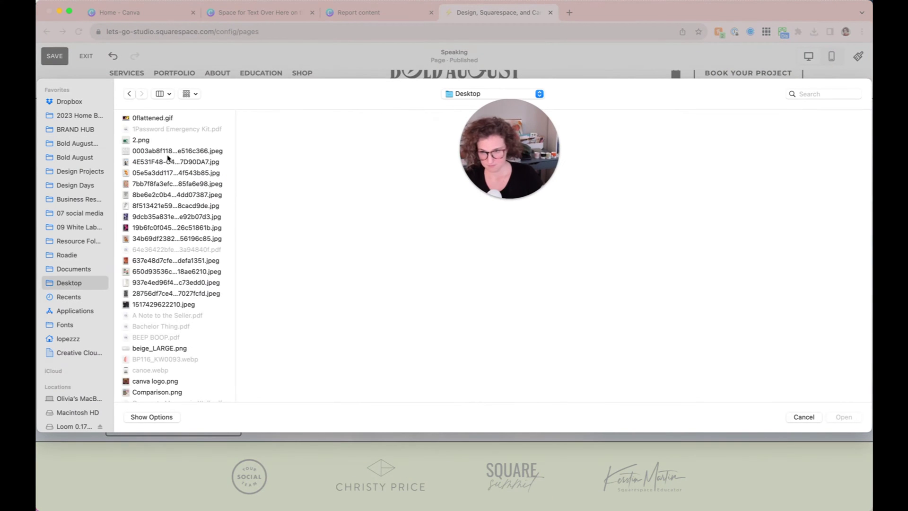
scroll(168, 163, "down", 5)
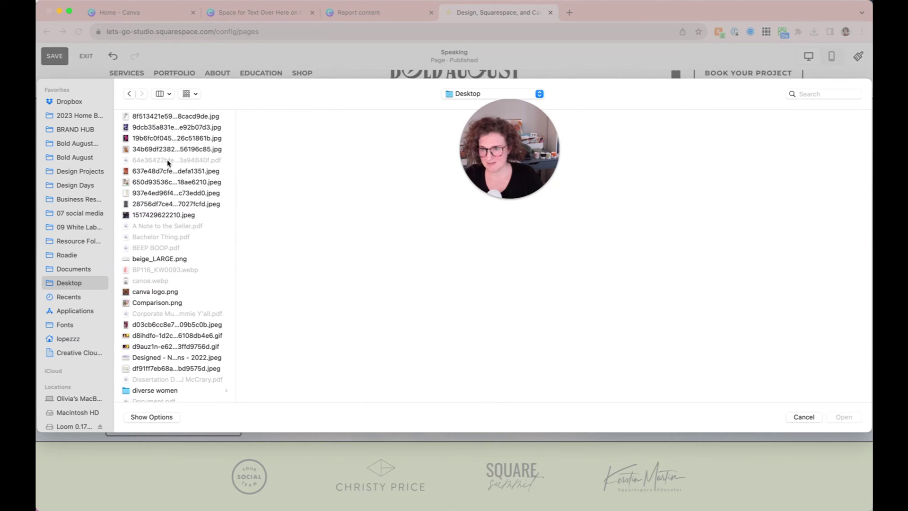
scroll(168, 163, "down", 15)
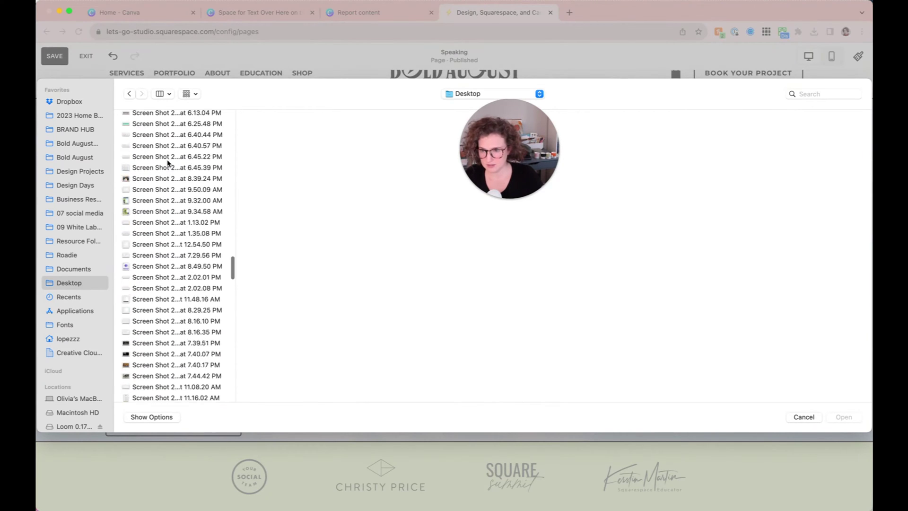
scroll(168, 163, "down", 15)
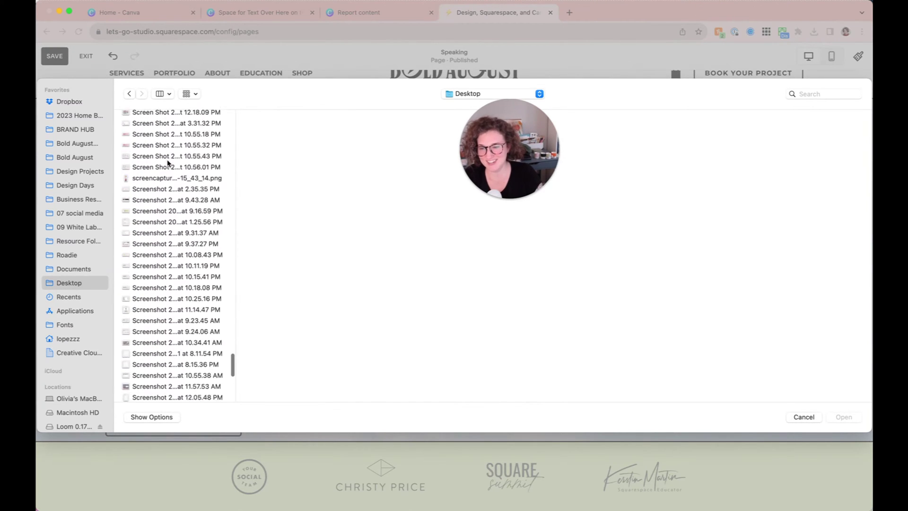
scroll(168, 162, "down", 15)
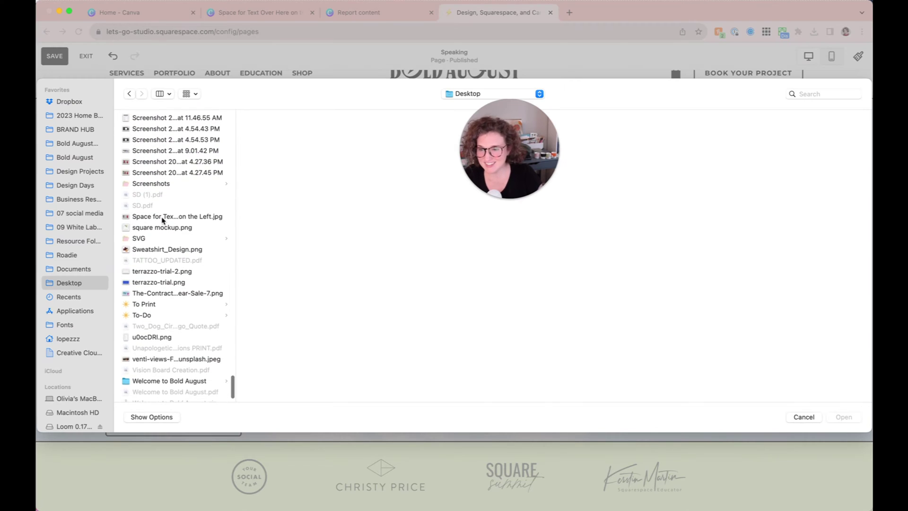
scroll(160, 228, "up", 2)
left_click(158, 236)
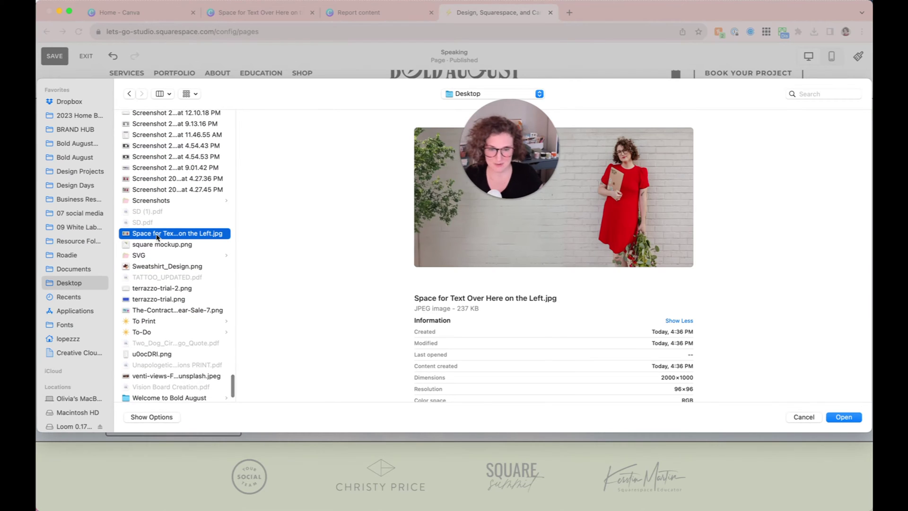
double_click(157, 234)
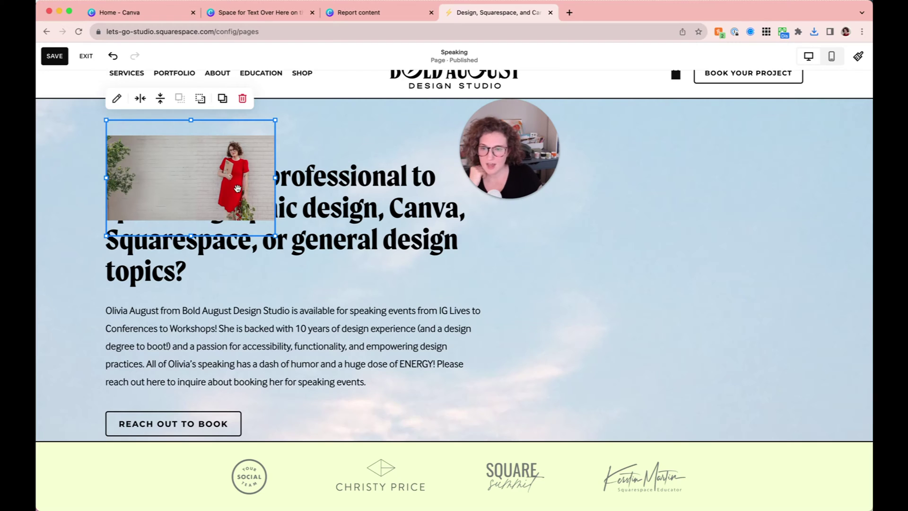
Stretch the brick-wall image over the whole hero, set its design to Fill, and widen it to the right edge.
left_click_drag(236, 189, 150, 162)
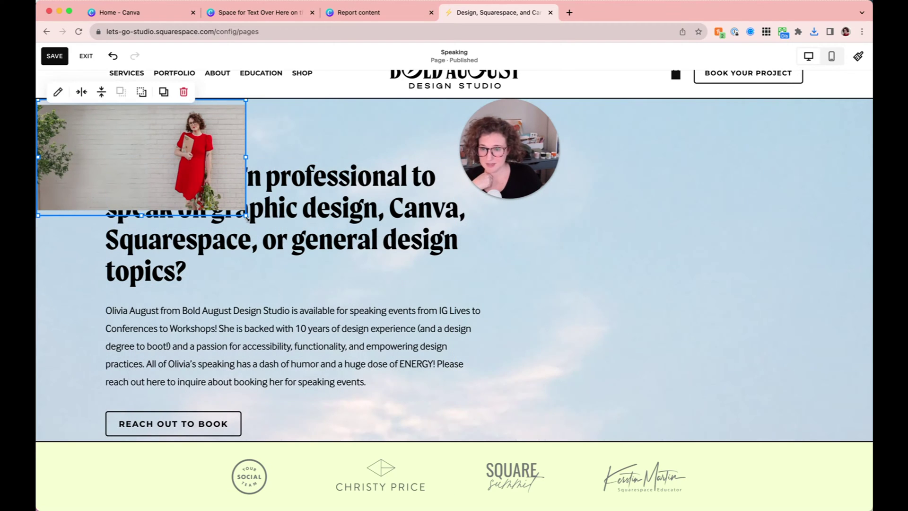
left_click_drag(247, 218, 871, 448)
double_click(606, 150)
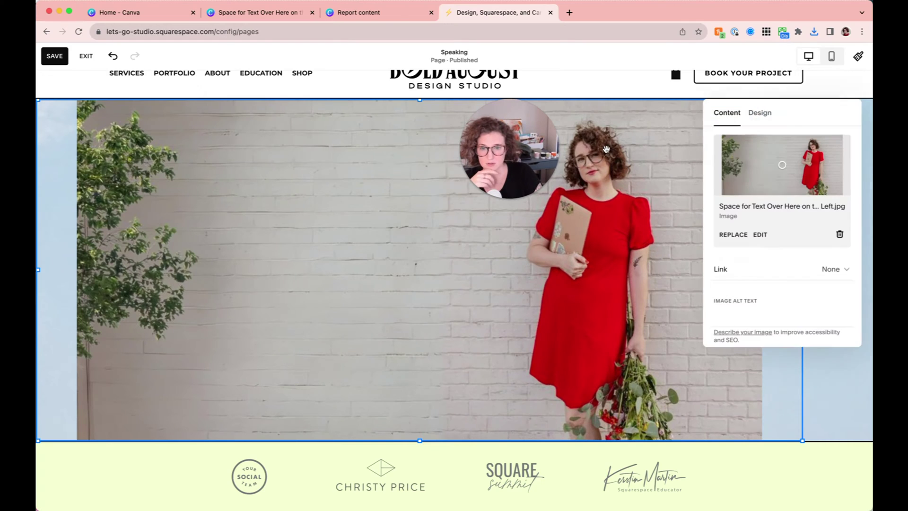
left_click(770, 123)
left_click(779, 149)
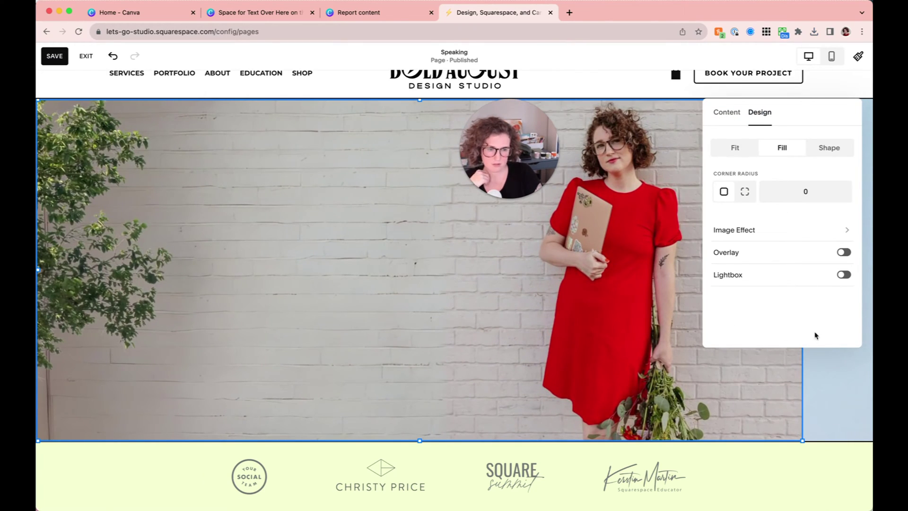
left_click(615, 453)
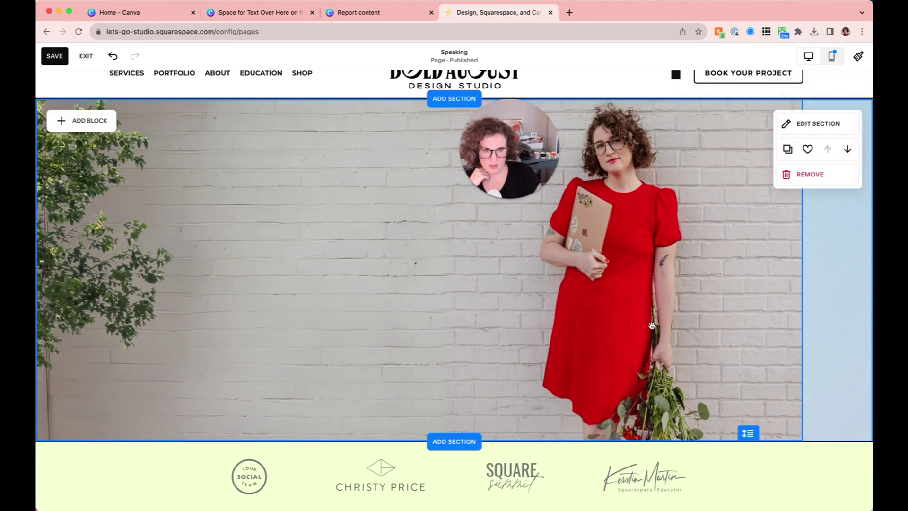
left_click_drag(802, 272, 867, 269)
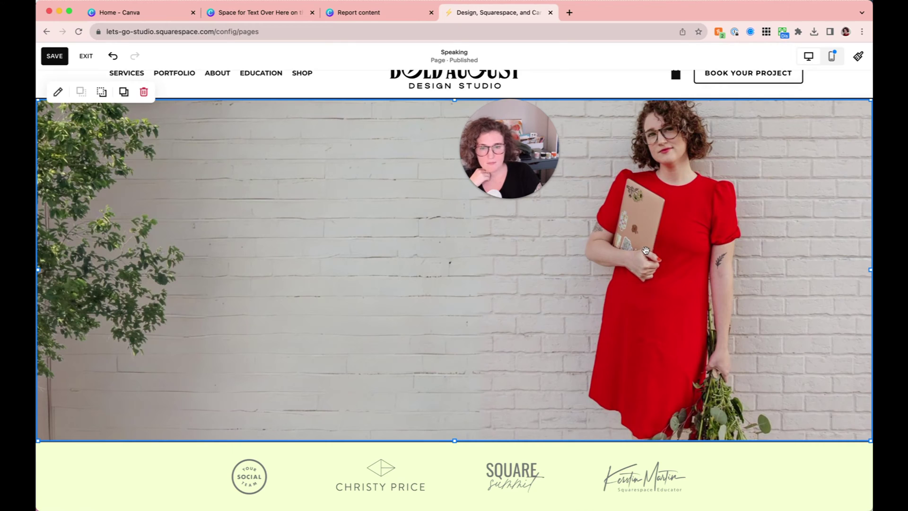
Send the image behind the text and shift the heading, paragraph and REACH OUT TO BOOK button right.
left_click(102, 93)
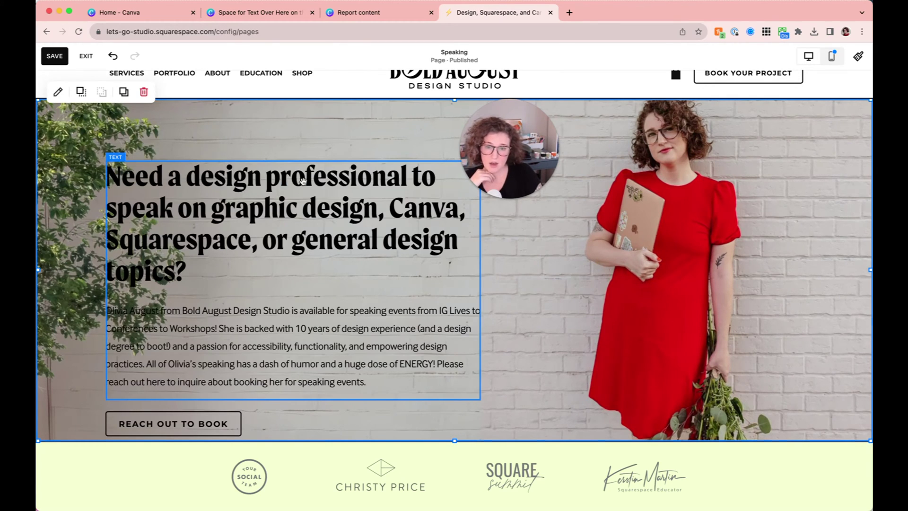
left_click_drag(394, 281, 482, 261)
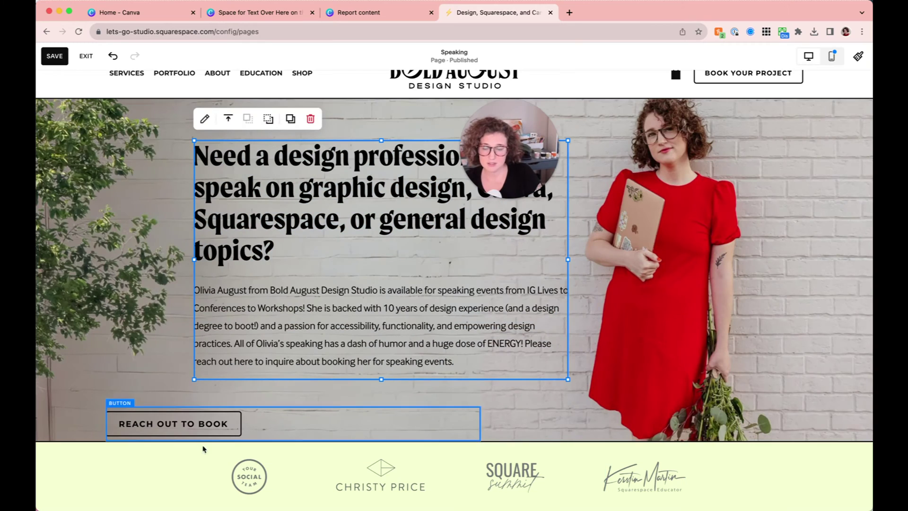
left_click_drag(189, 424, 242, 424)
Make the hero section taller by dragging its bottom edge down twice.
left_click(759, 343)
scroll(760, 378, "down", 2)
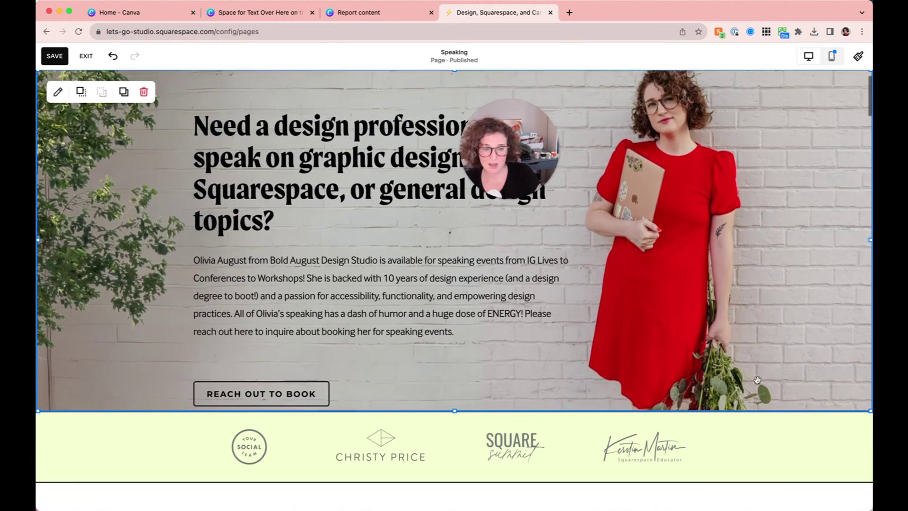
left_click_drag(748, 403, 748, 468)
left_click(544, 387)
left_click(487, 408)
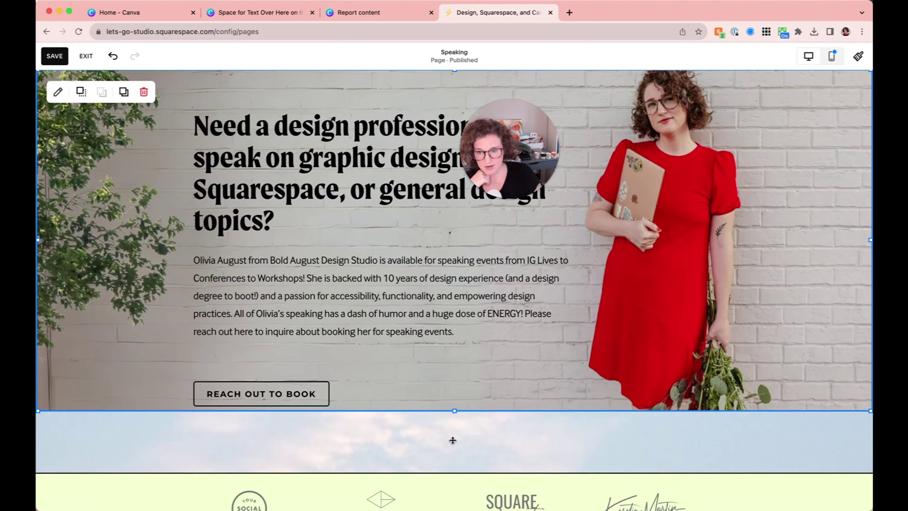
left_click_drag(453, 451, 451, 483)
scroll(497, 397, "up", 1)
scroll(375, 396, "down", 1)
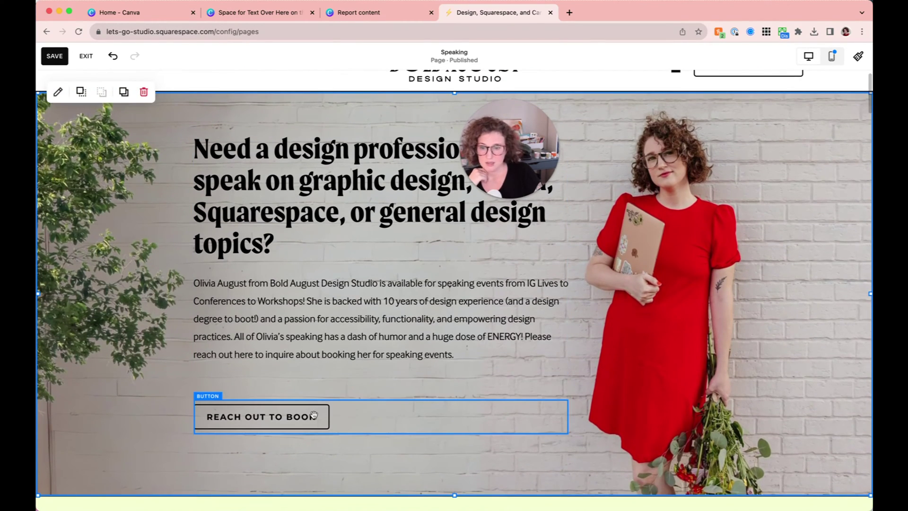
Fine-tune the button and text block positions, then review the layered hero section.
left_click(365, 428)
mouse_move(306, 323)
left_mouse_down()
mouse_move(306, 340)
mouse_move(305, 326)
left_mouse_up()
left_click(710, 311)
scroll(710, 311, "up", 1)
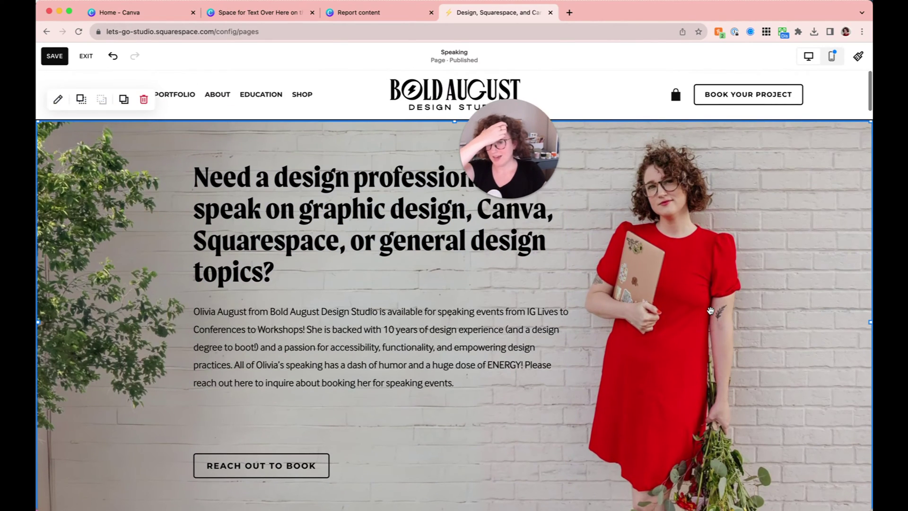
scroll(710, 311, "down", 2)
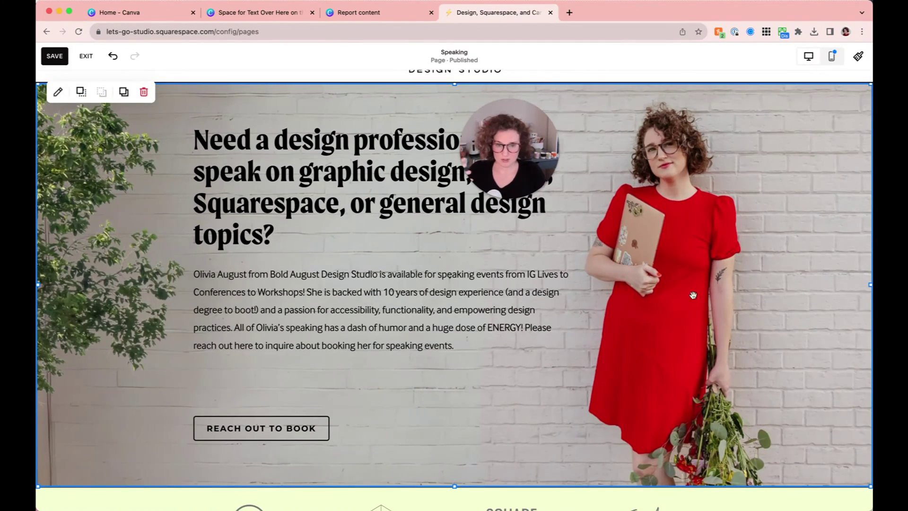
scroll(711, 235, "down", 1)
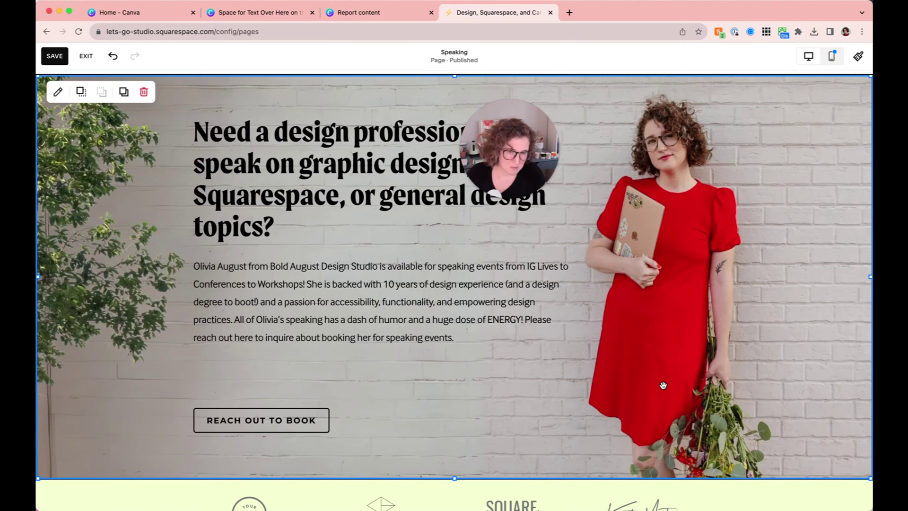
scroll(606, 367, "down", 1)
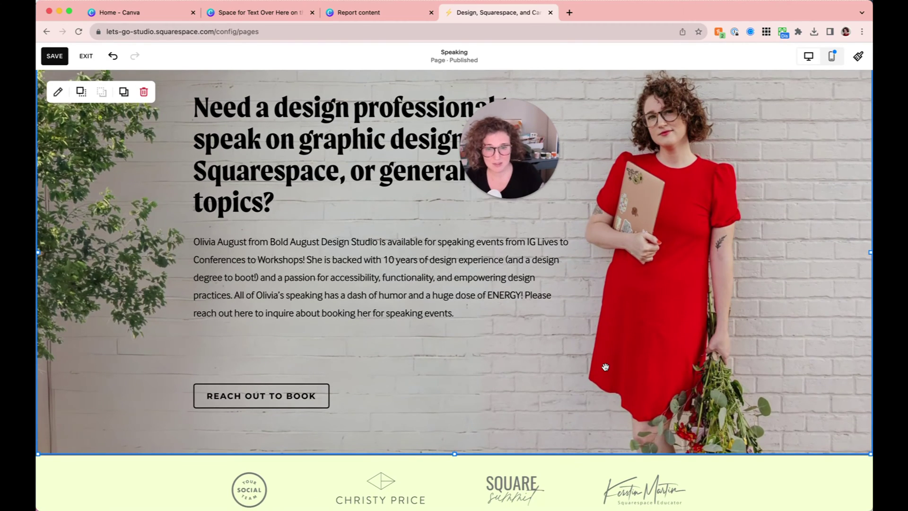
scroll(605, 368, "down", 2)
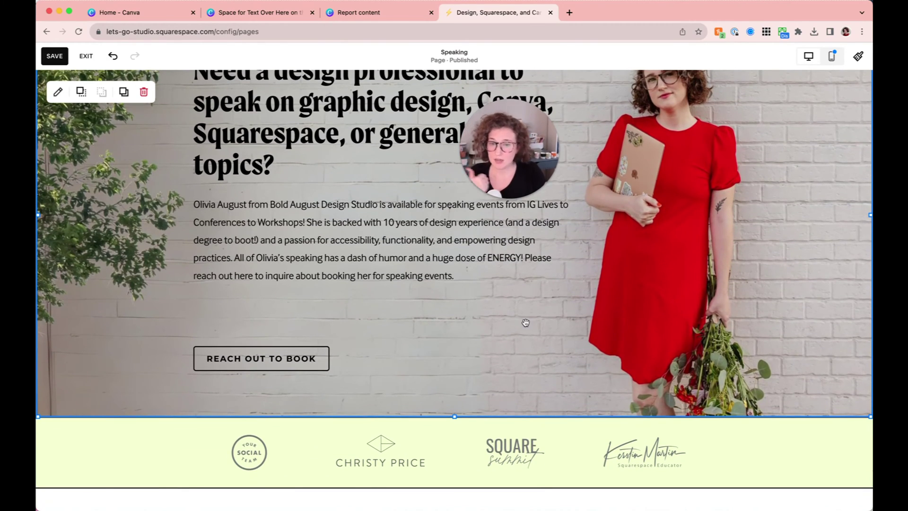
scroll(521, 306, "up", 4)
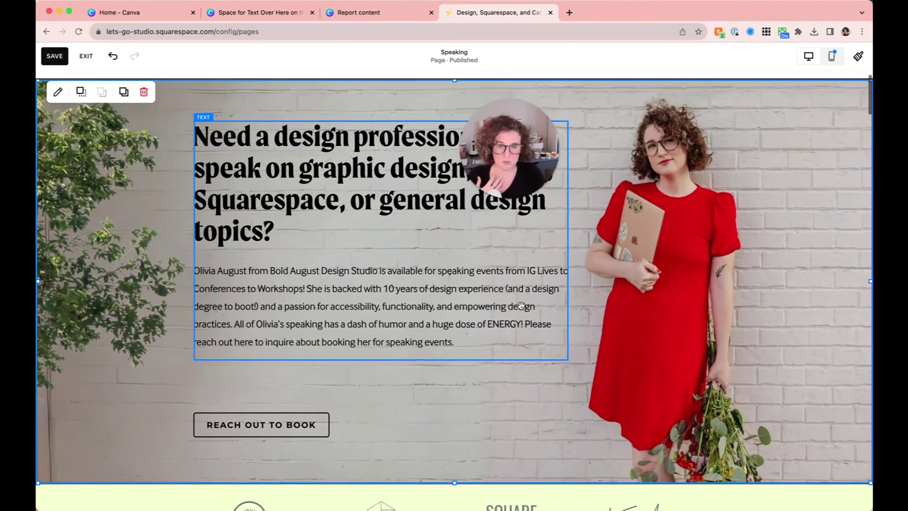
scroll(521, 306, "down", 6)
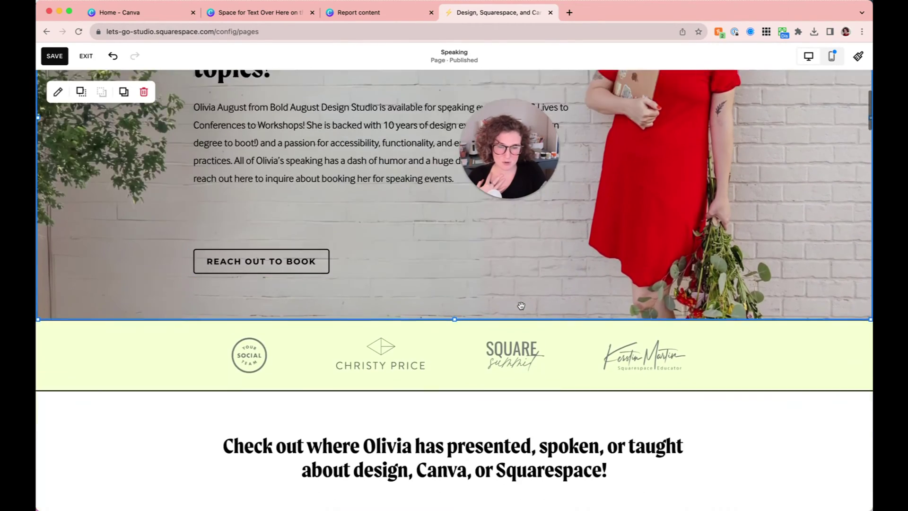
scroll(522, 306, "up", 4)
scroll(522, 307, "up", 4)
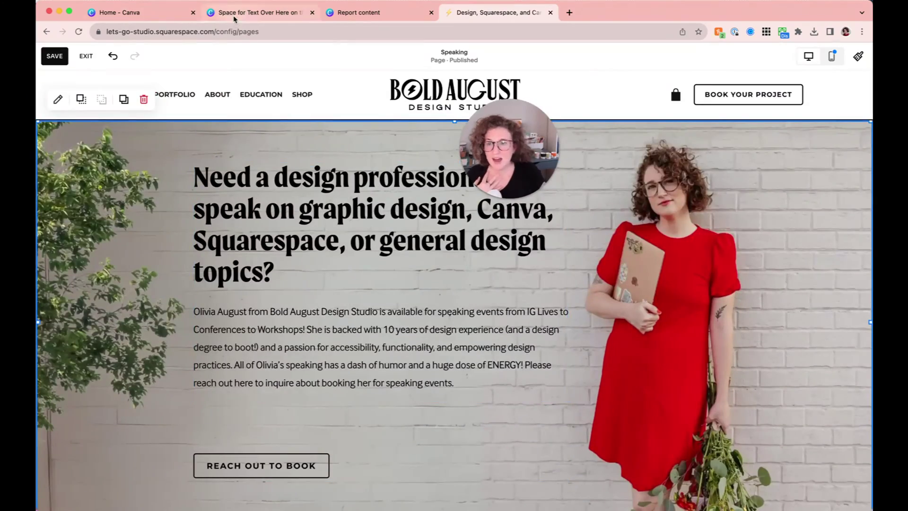
Switch back to the Canva design and scroll through its pages, ending on page 1's balcony laptop photo.
left_click(258, 12)
scroll(389, 245, "up", 6)
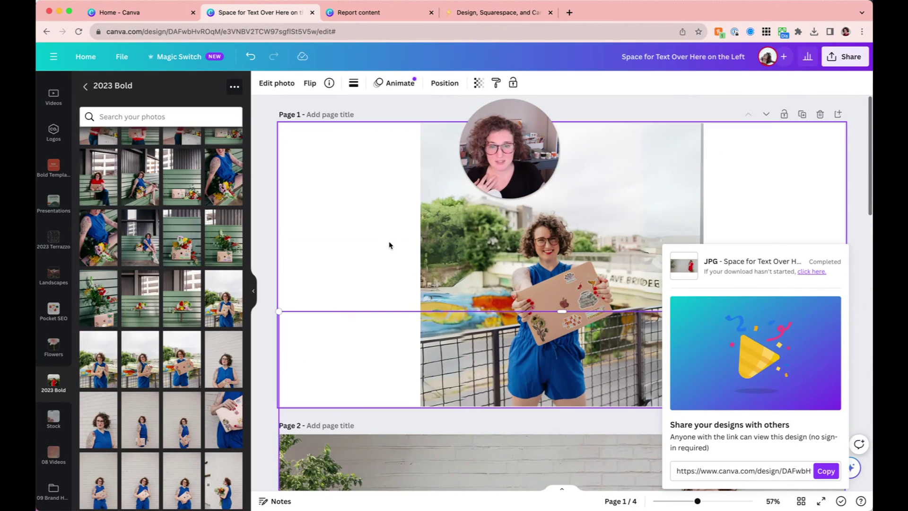
scroll(389, 245, "down", 4)
scroll(389, 245, "down", 15)
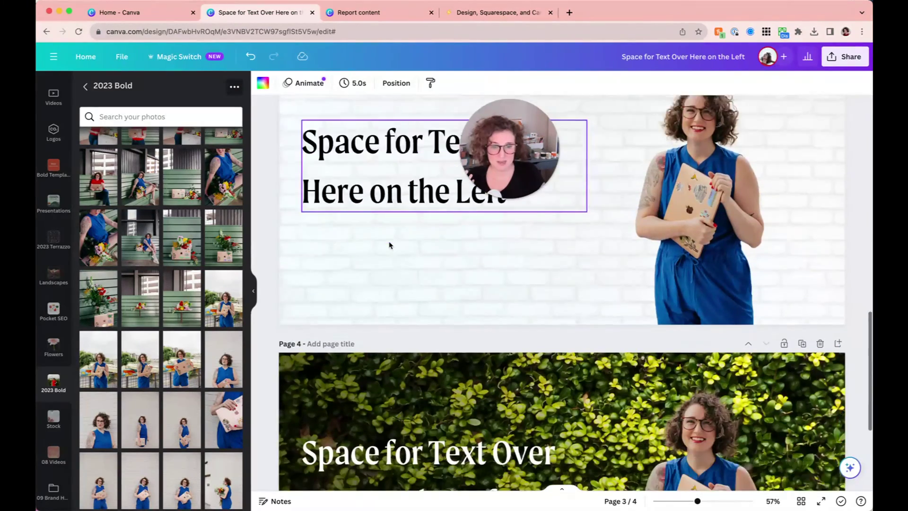
scroll(389, 244, "up", 15)
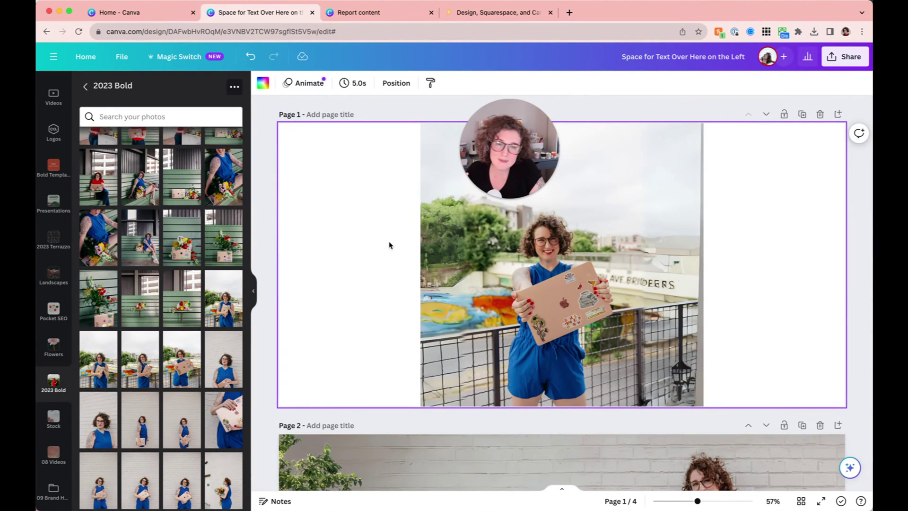